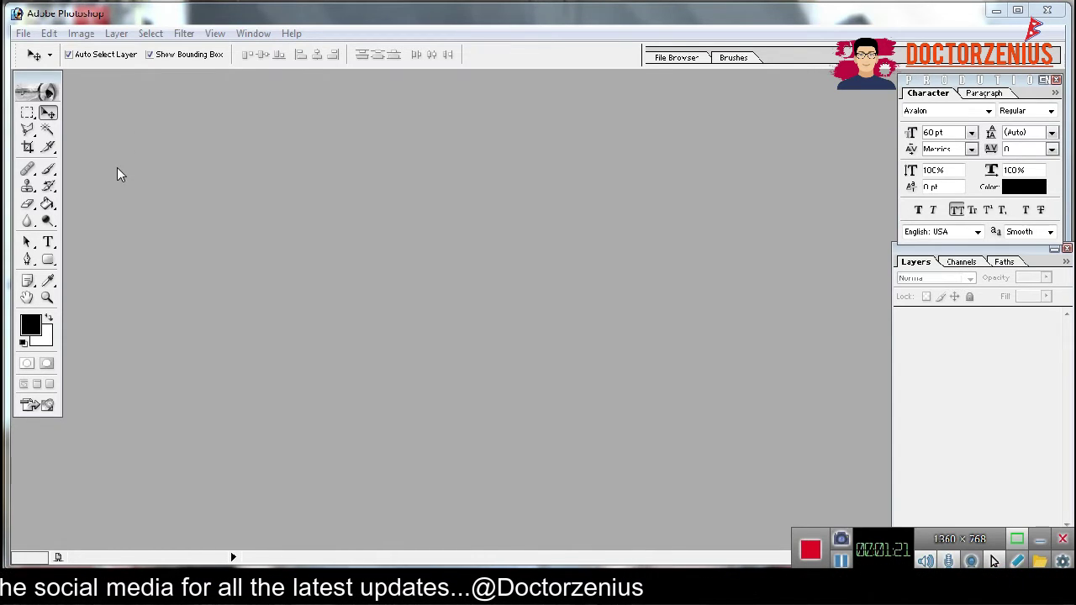
# - Select the freehand Lasso tool in the toolbox
pyautogui.click(27, 129)
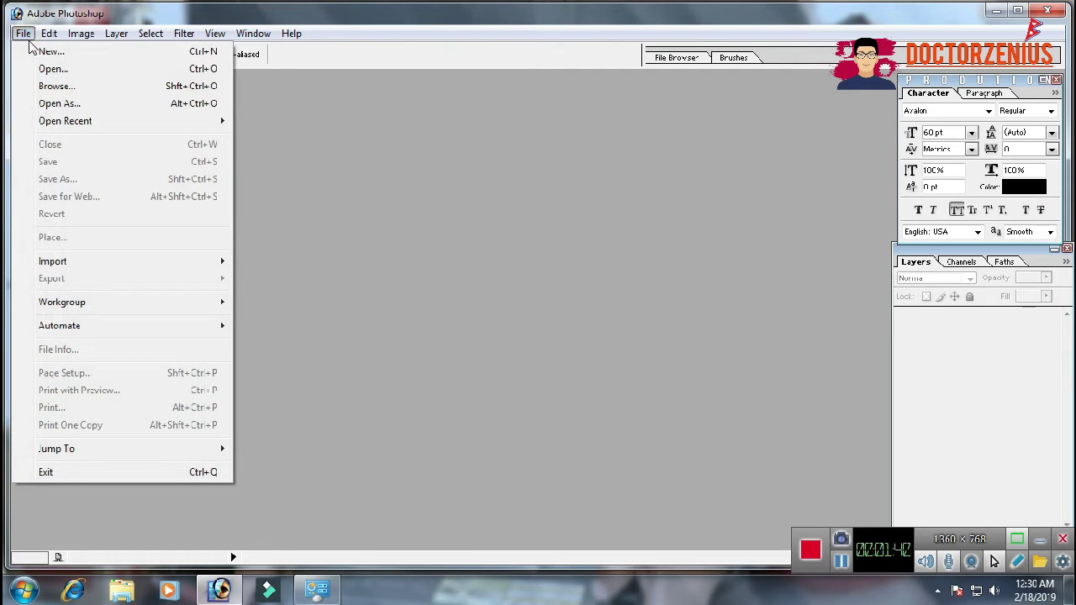
# - Create a new document 'test', 320×180 pixels at 100 pixels/inch, RGB Color, white contents
pyautogui.click(41, 53)
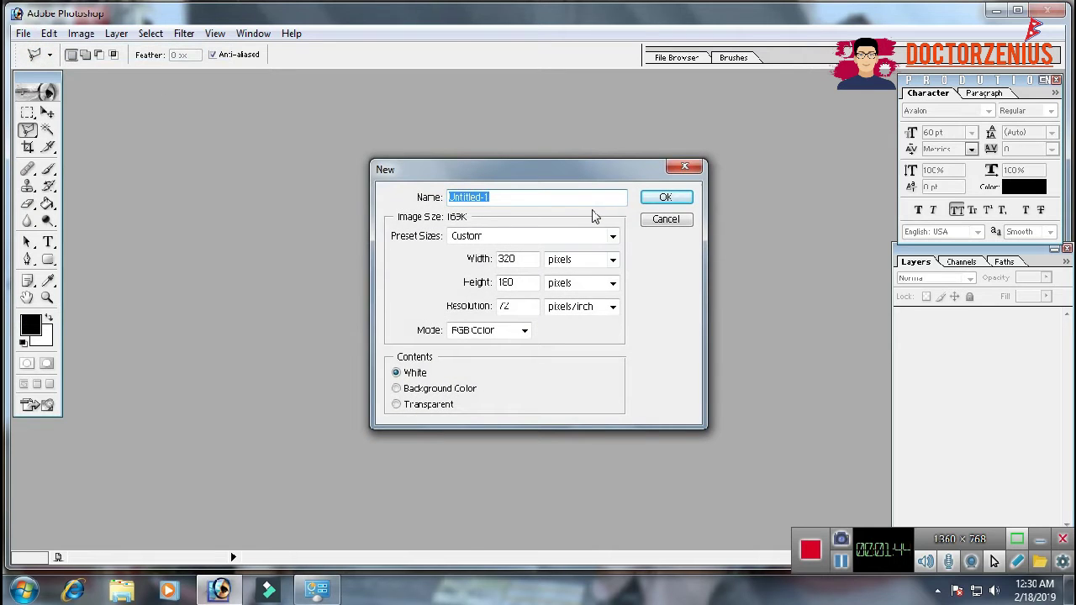
pyautogui.write('te')
pyautogui.write('st')
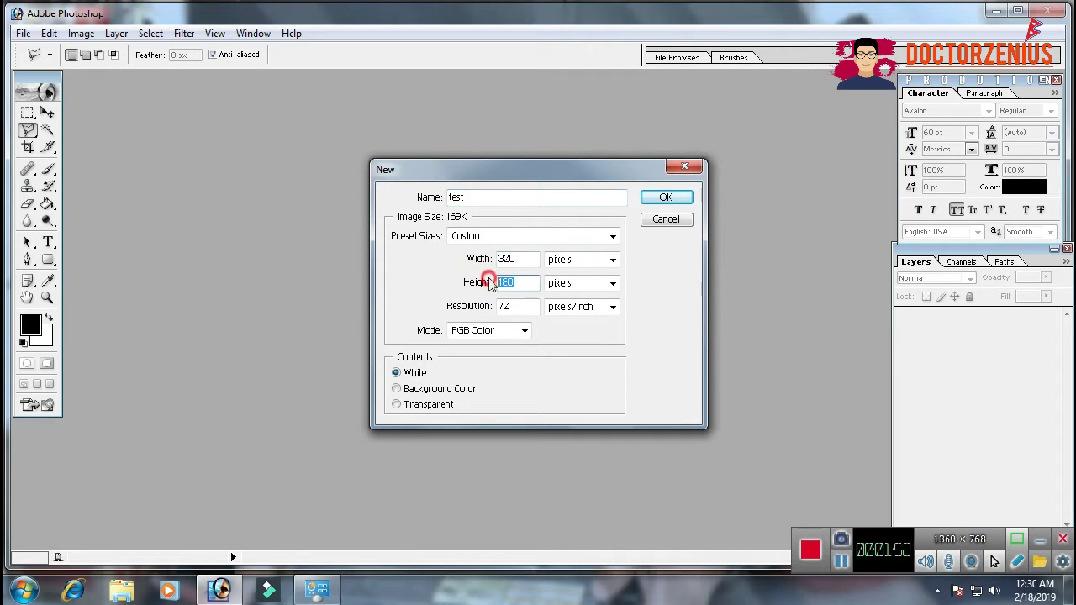
pyautogui.click(599, 260)
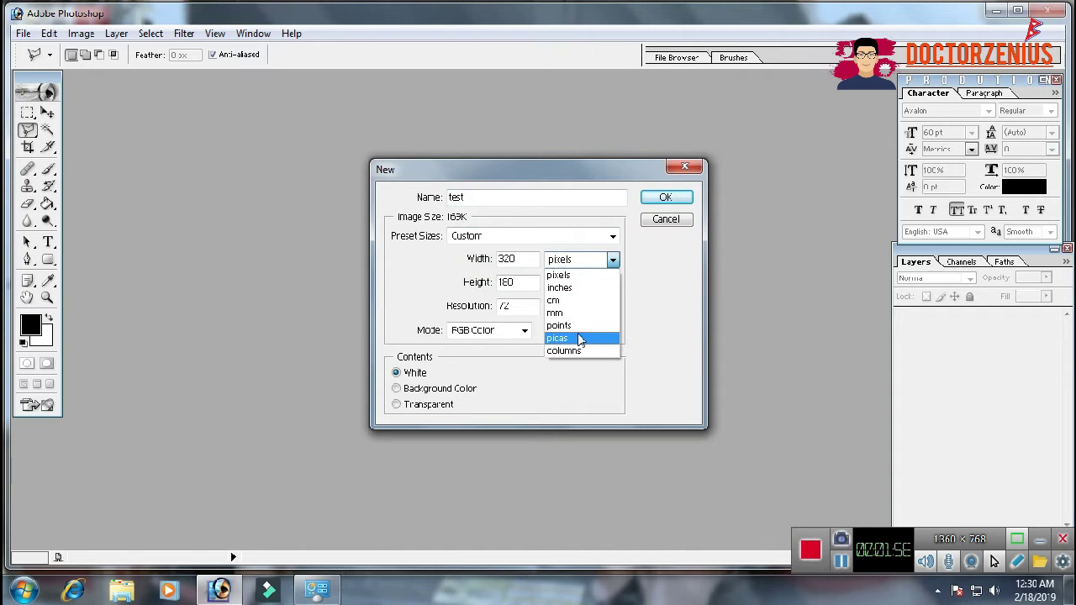
pyautogui.click(561, 275)
pyautogui.click(481, 307)
pyautogui.write('1')
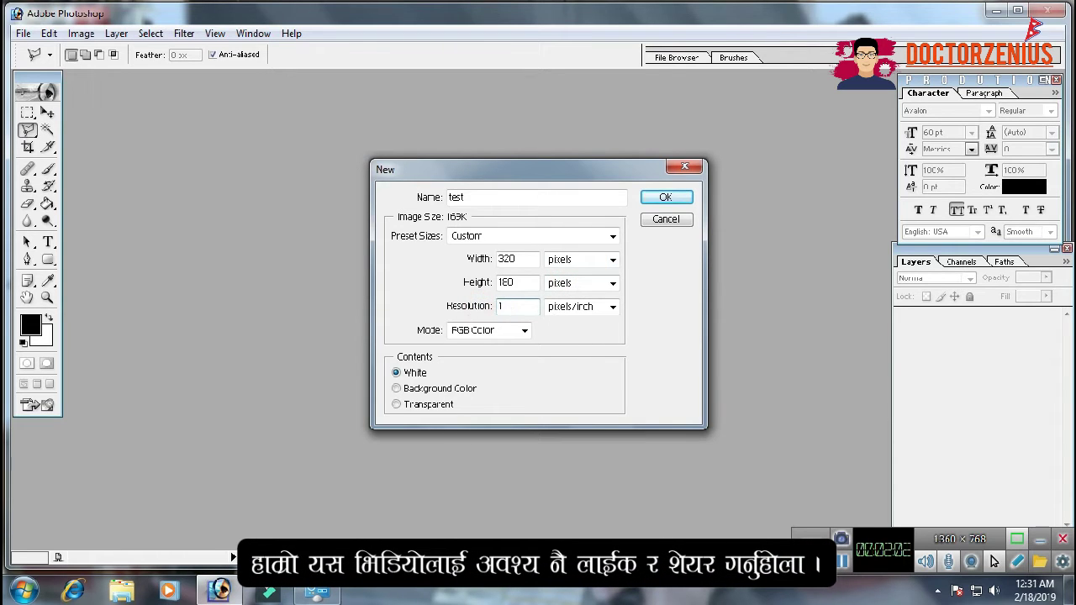
pyautogui.write('00')
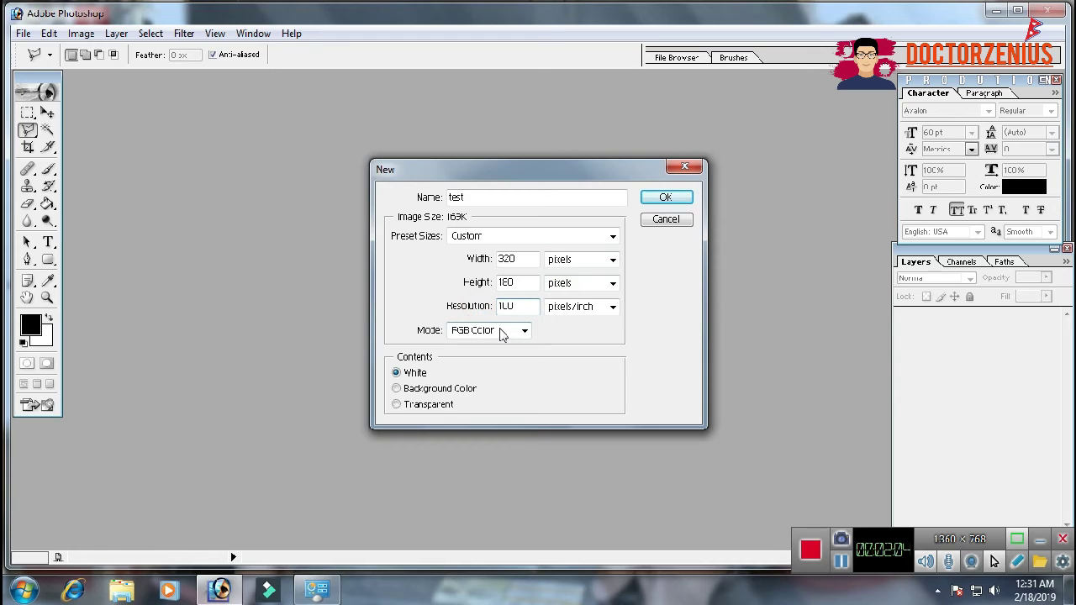
pyautogui.click(501, 334)
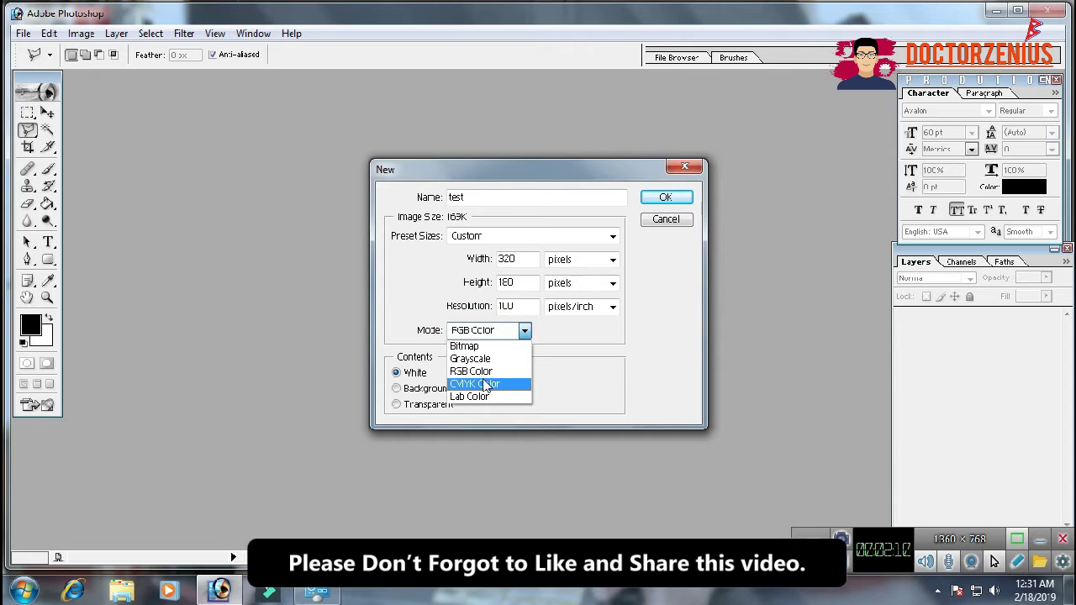
pyautogui.click(482, 374)
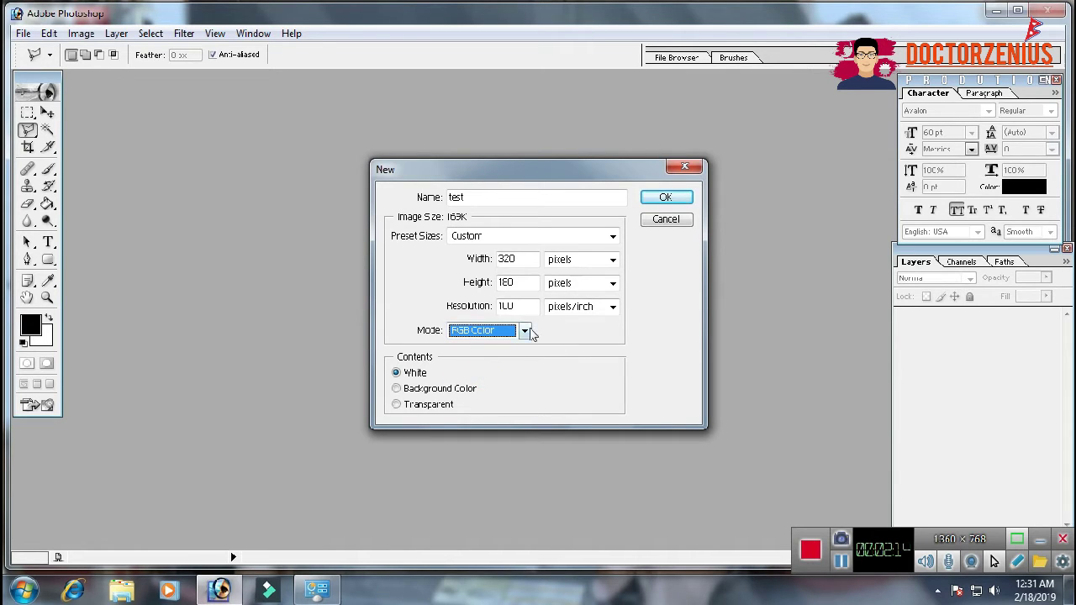
pyautogui.click(529, 333)
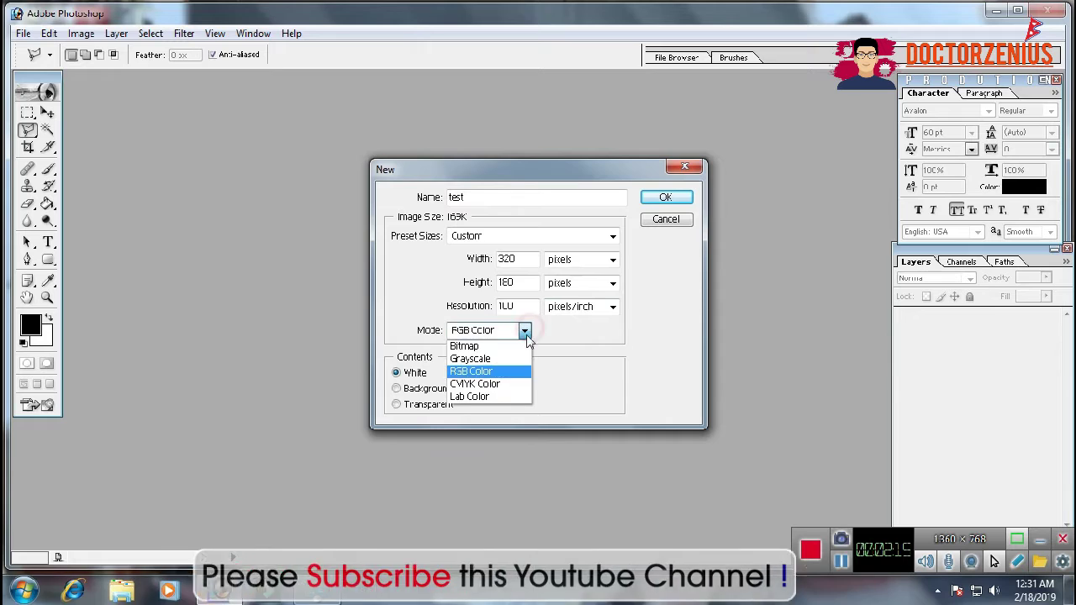
pyautogui.click(499, 370)
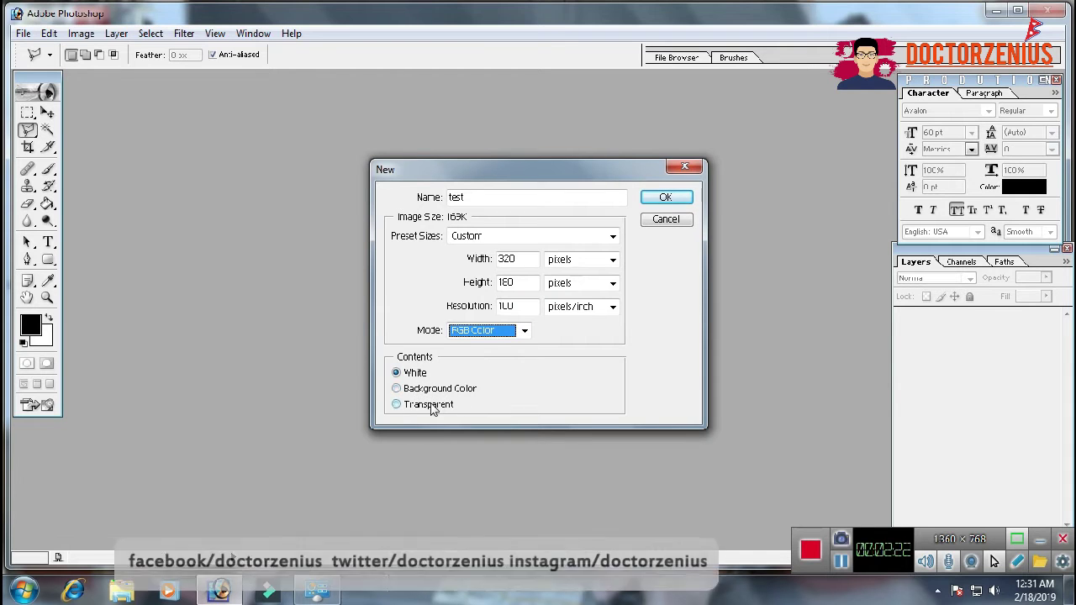
pyautogui.click(665, 199)
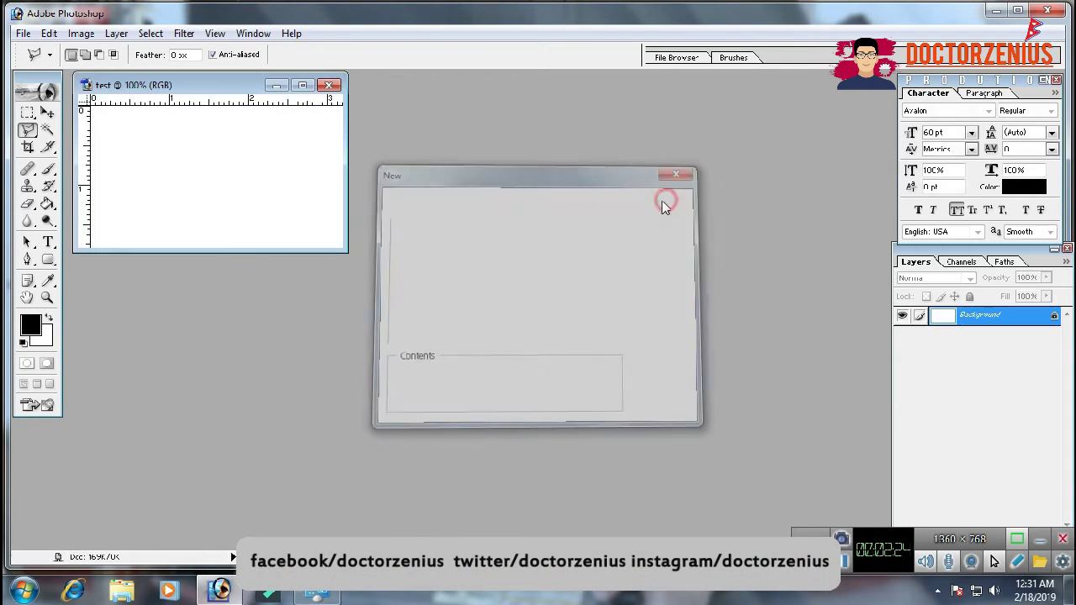
# - Maximize the test document and open coat and pant.tif from the Desktop
pyautogui.click(302, 84)
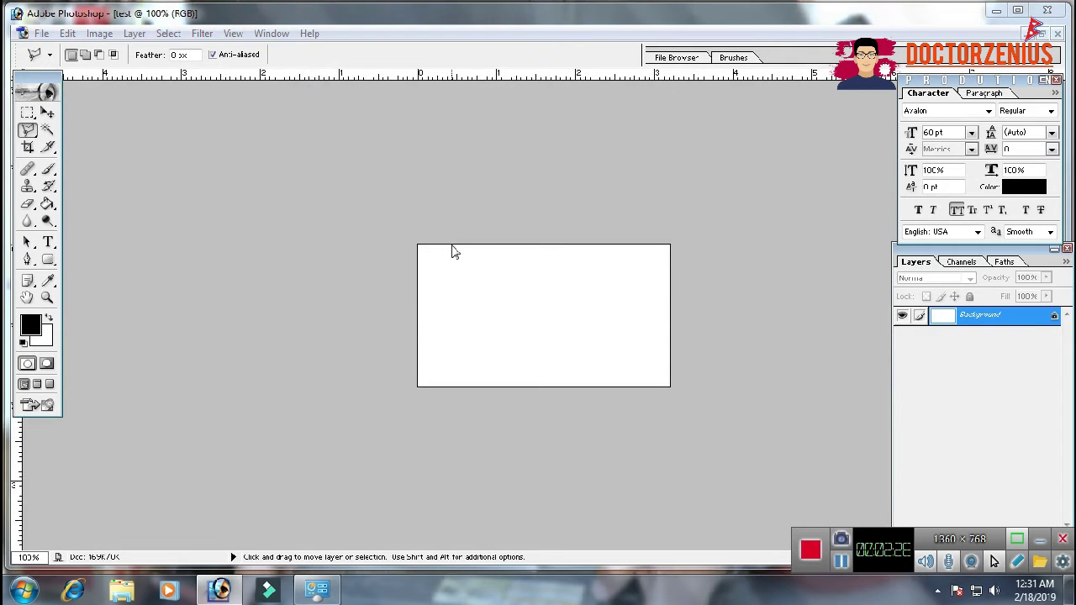
pyautogui.hotkey('ctrl', 'o')
pyautogui.click(52, 128)
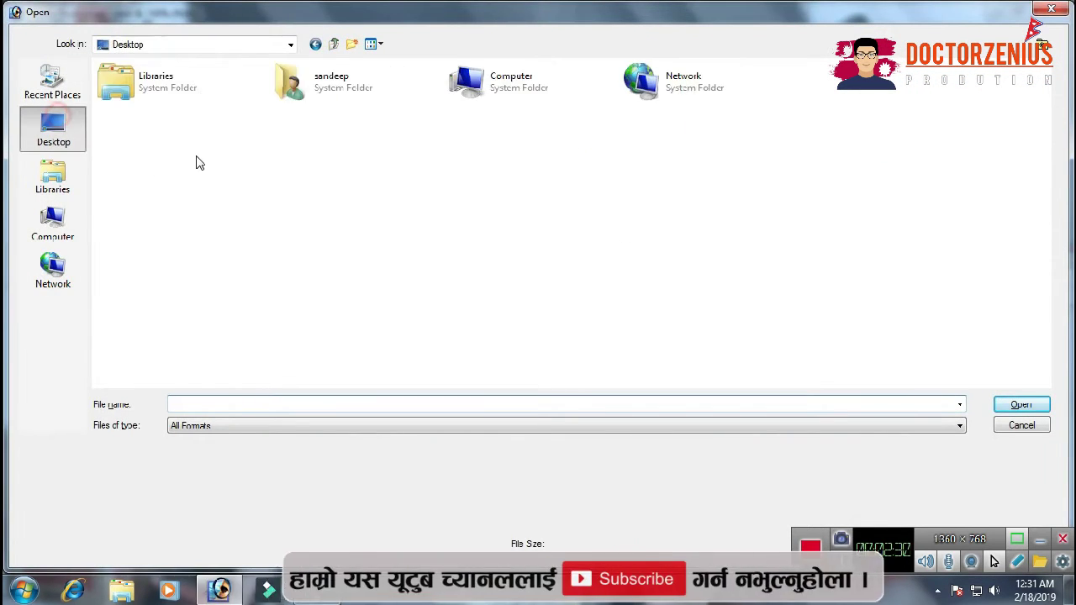
pyautogui.doubleClick(290, 130)
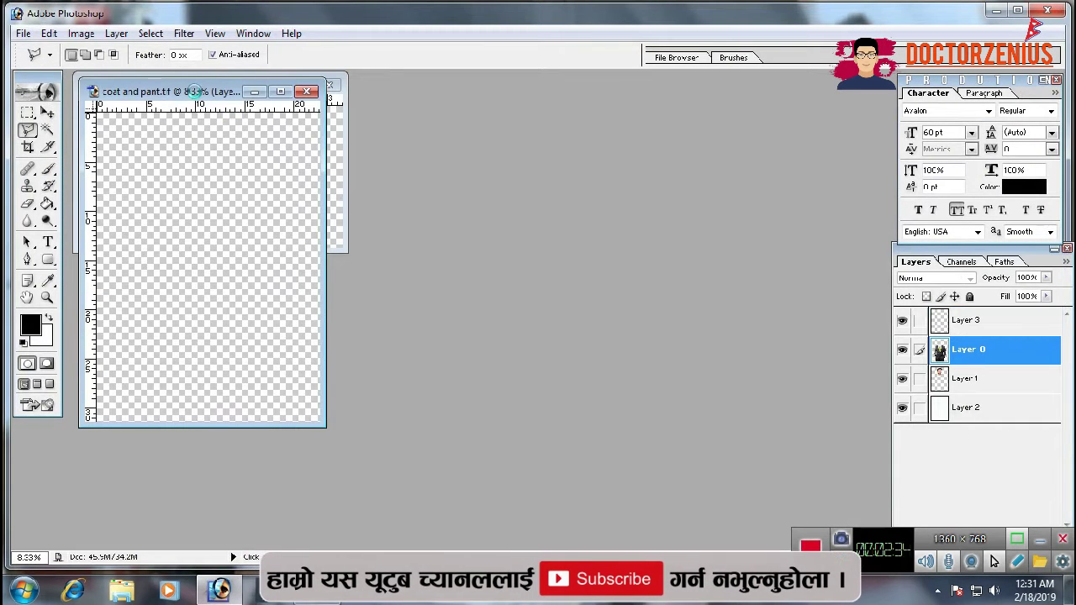
# - Maximize the coat and pant.tif window, zoom in, and choose the Move tool
pyautogui.moveTo(198, 92); pyautogui.dragTo(468, 110)
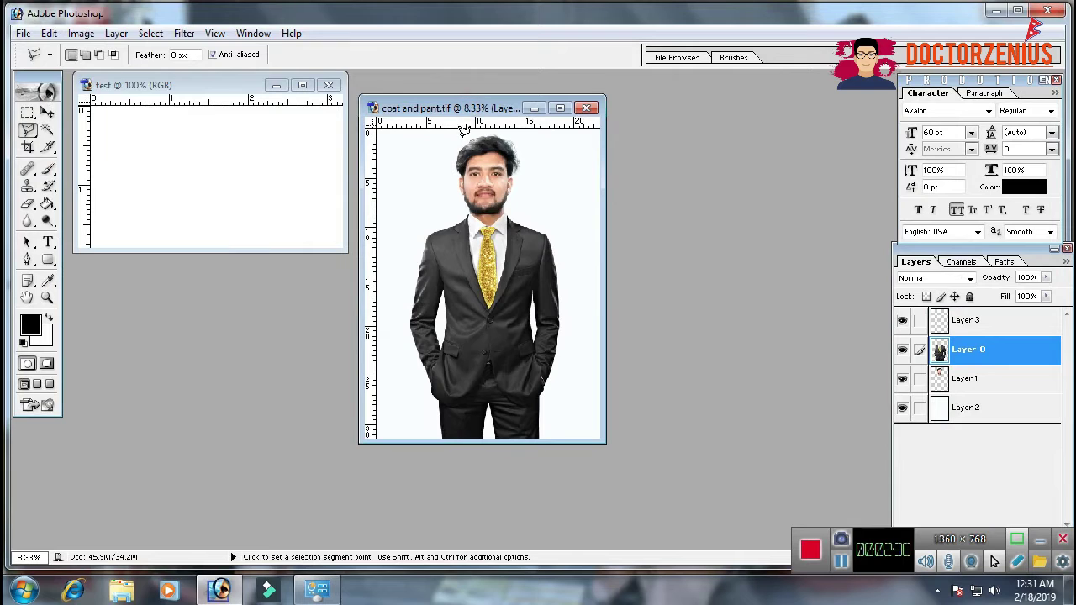
pyautogui.click(559, 108)
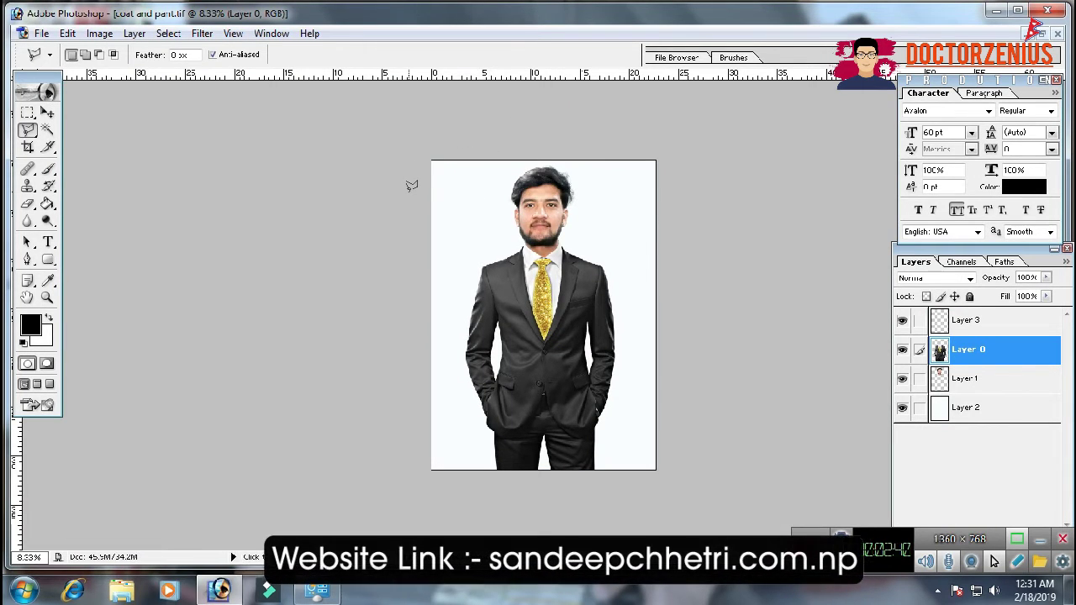
pyautogui.hotkey('ctrl', '+')
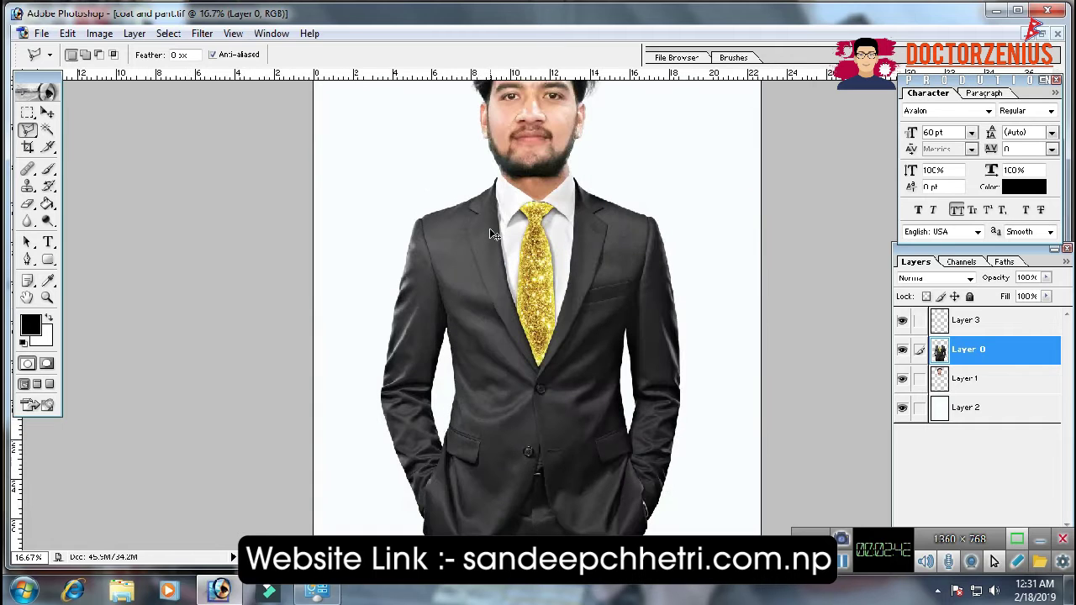
pyautogui.scroll(3, 523, 216)
pyautogui.scroll(2, 522, 217)
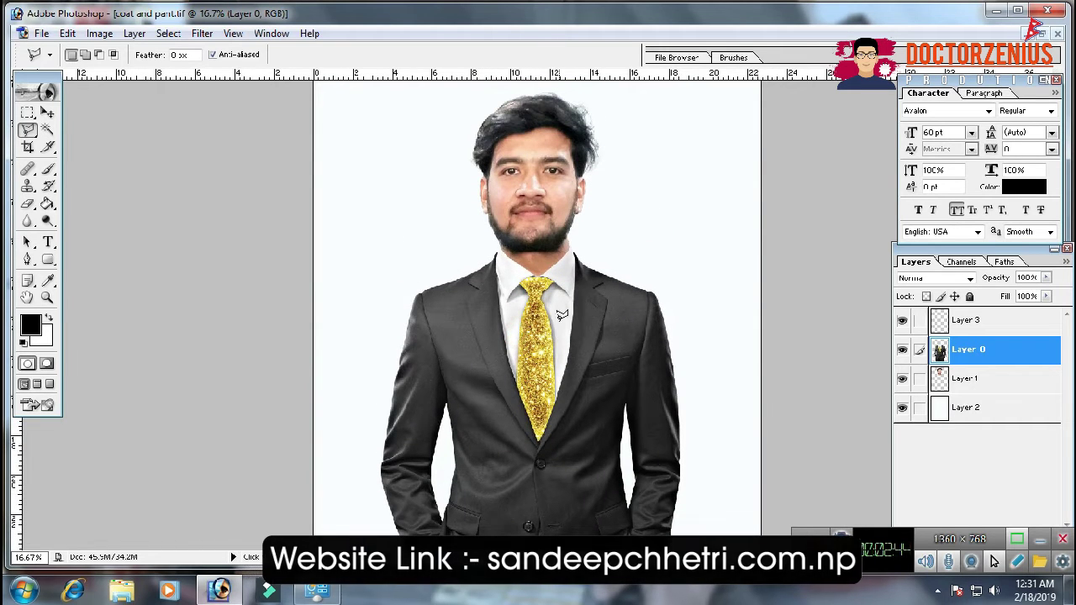
pyautogui.scroll(-1, 156, 173)
pyautogui.click(48, 112)
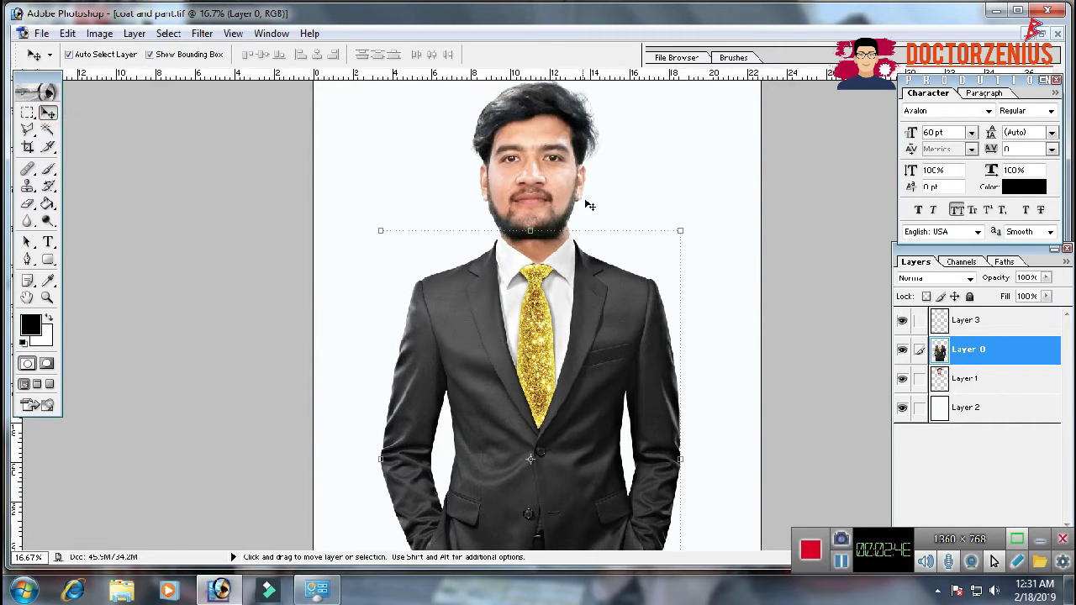
pyautogui.click(557, 173)
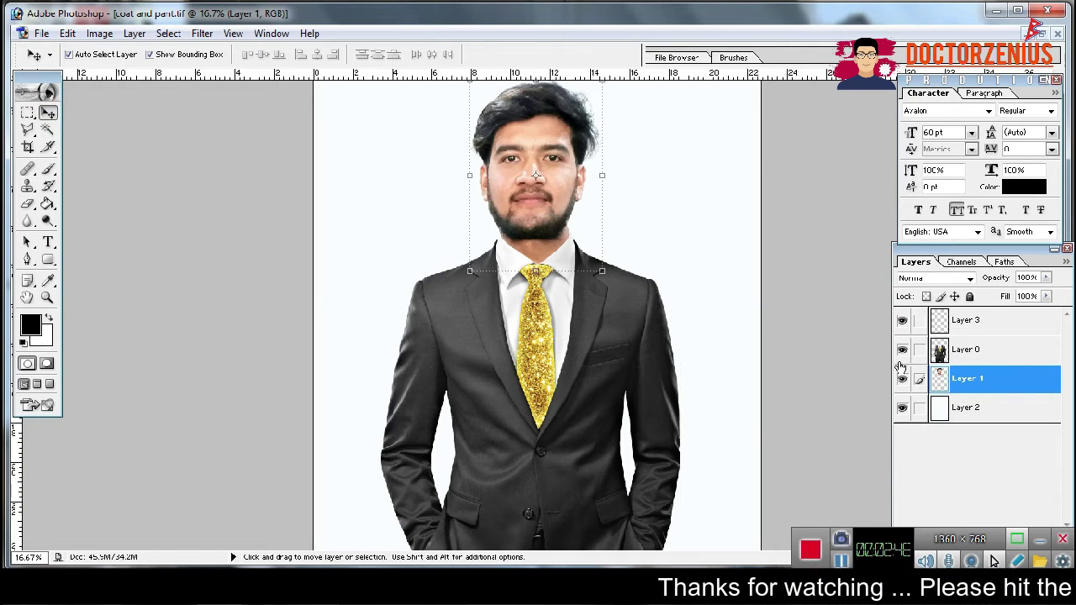
pyautogui.click(672, 370)
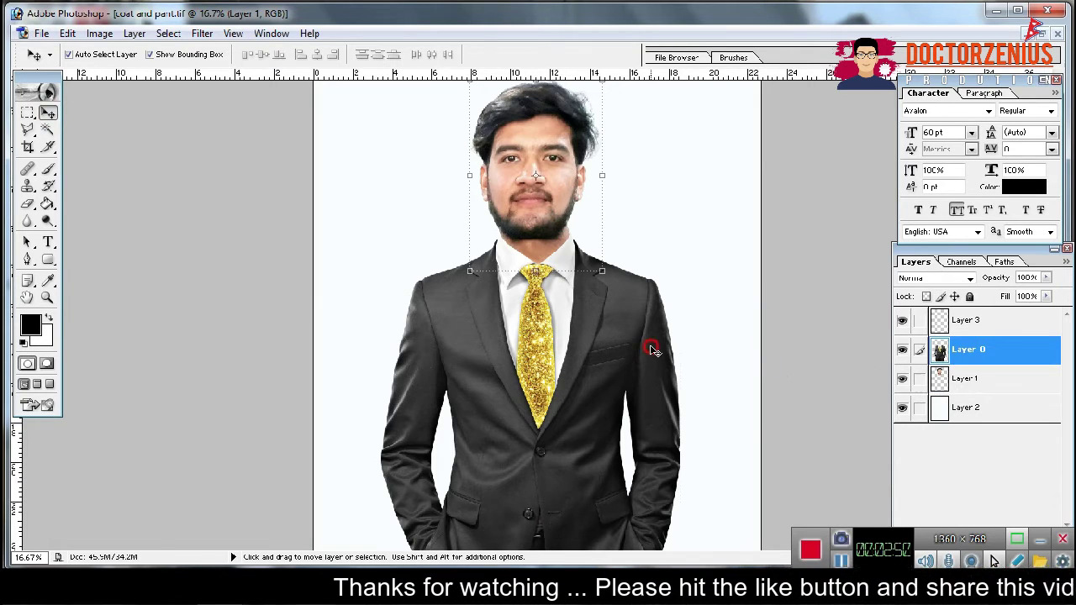
pyautogui.click(712, 278)
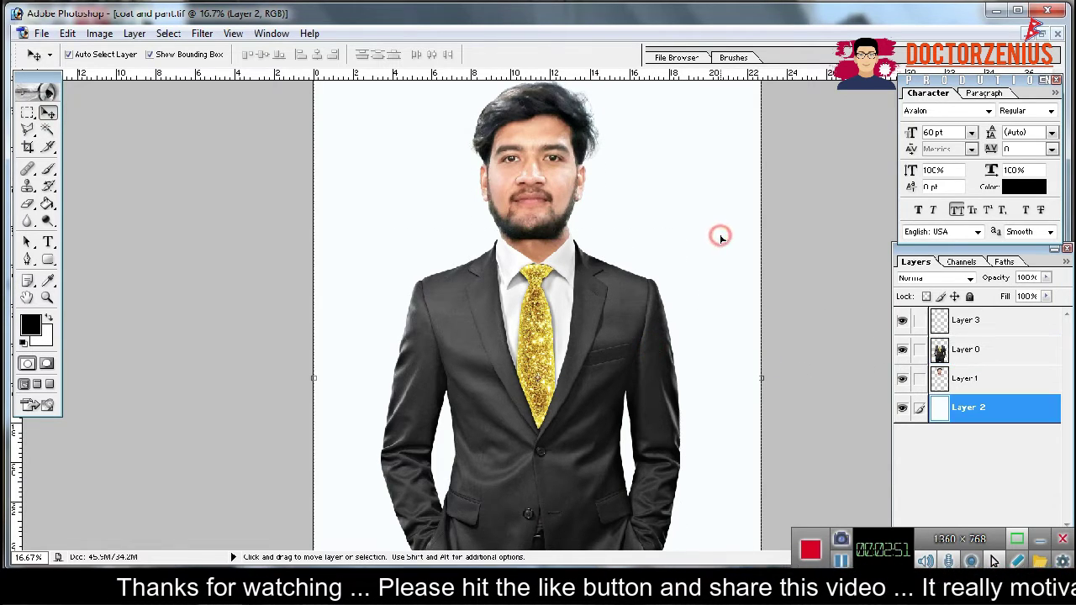
pyautogui.click(902, 378)
pyautogui.click(902, 378)
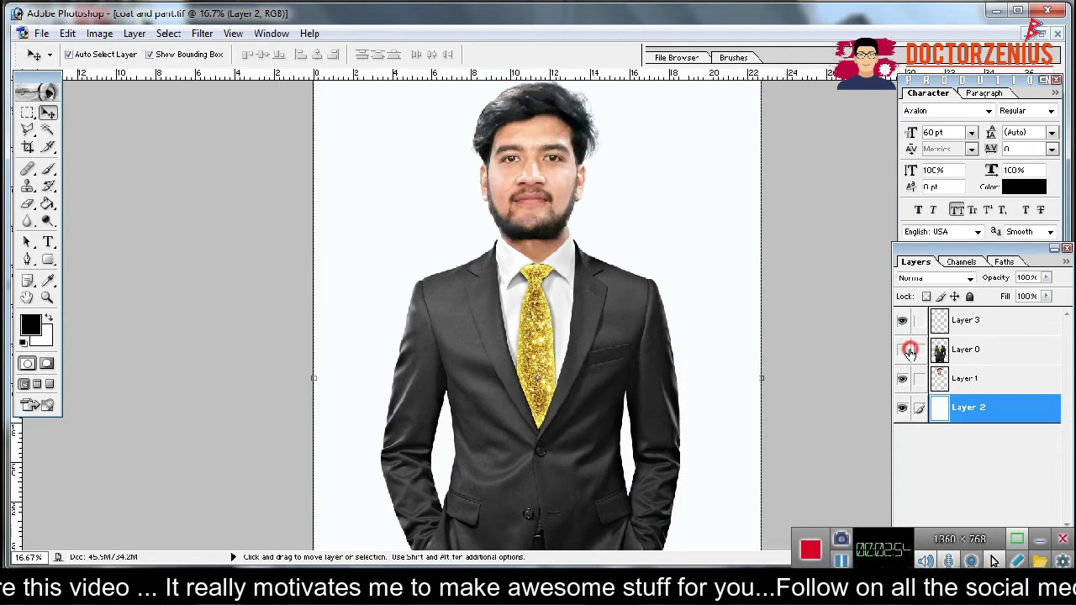
pyautogui.click(909, 352)
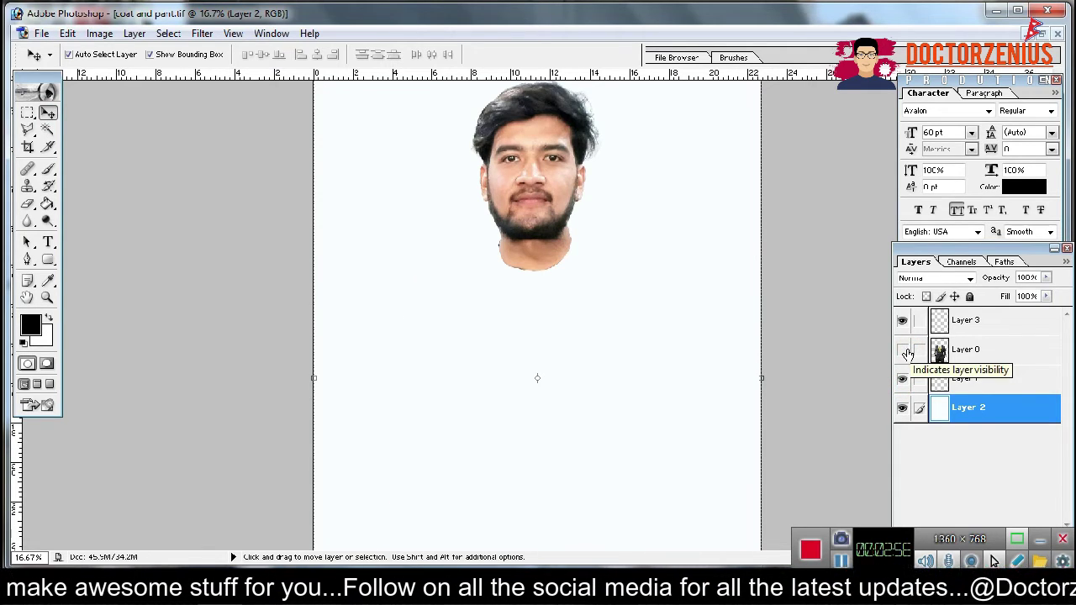
pyautogui.click(903, 349)
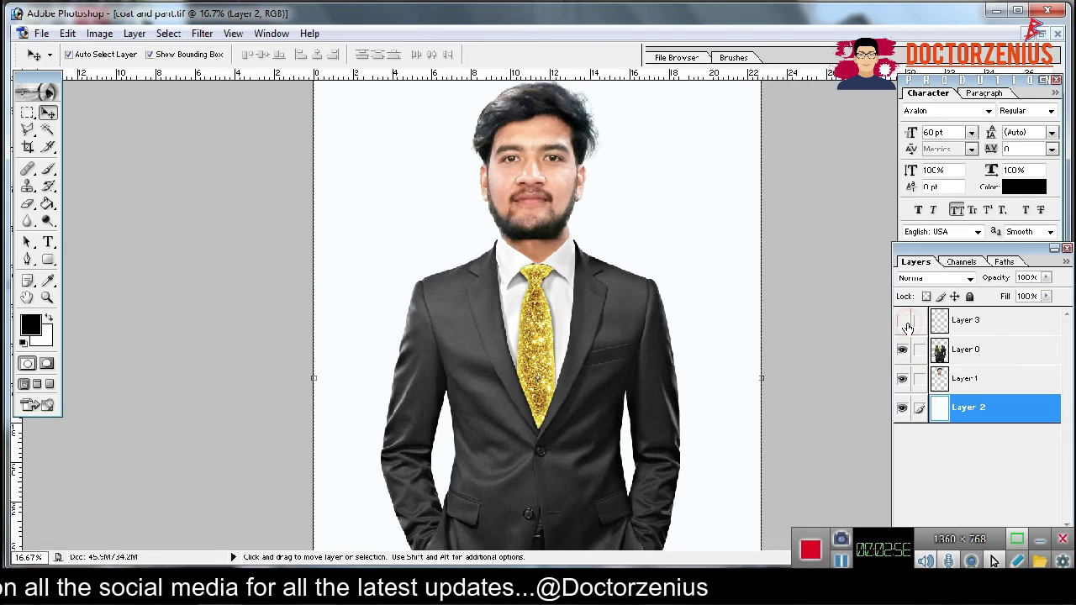
pyautogui.click(903, 324)
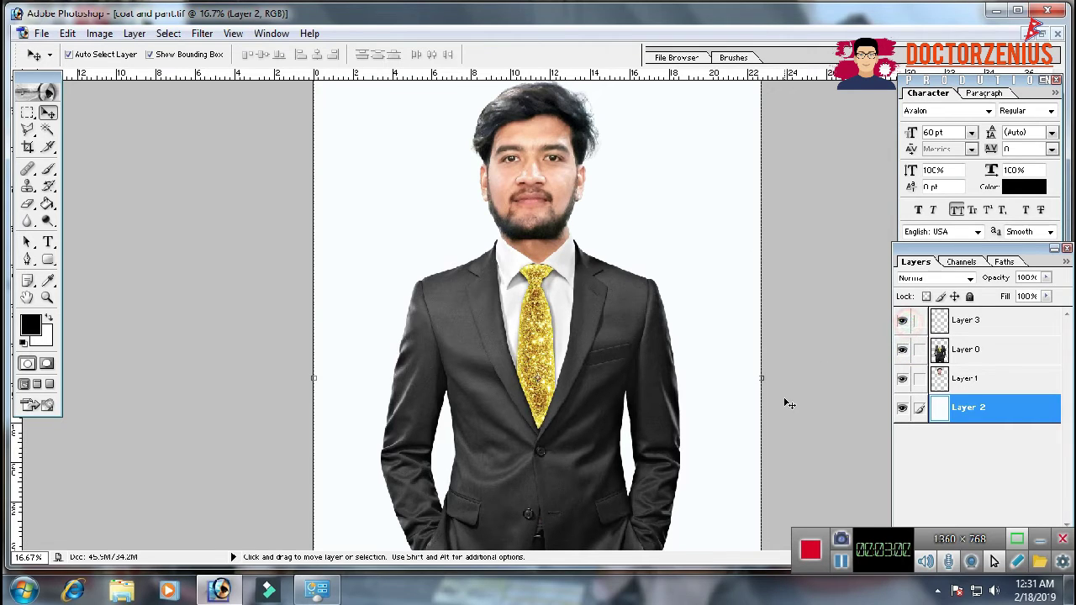
pyautogui.hotkey('ctrl', '-')
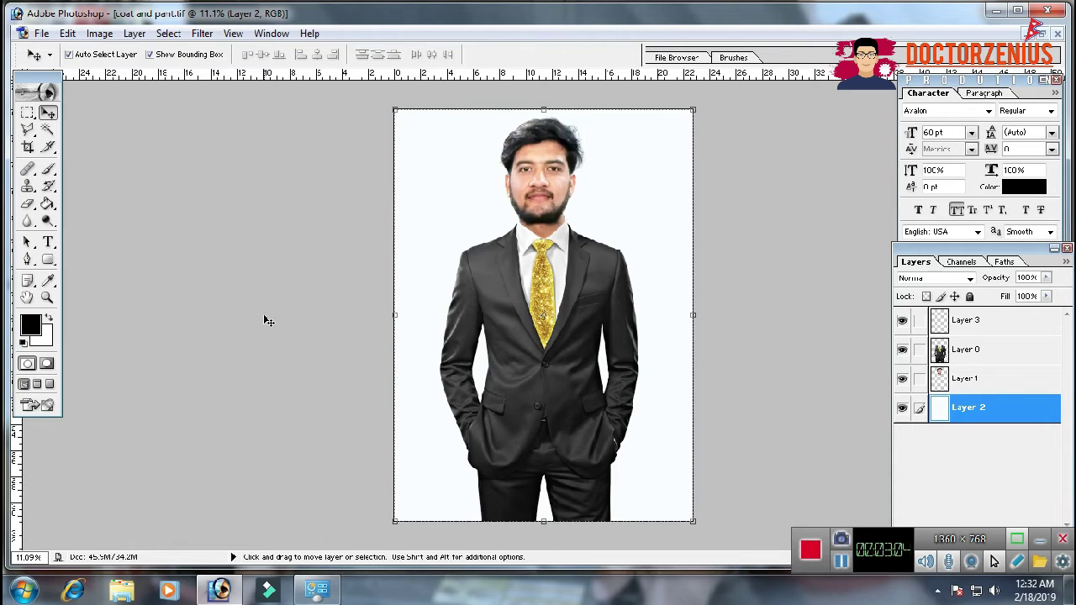
# - On Layer 0, marquee-select the lower suit, delete it and deselect
pyautogui.click(28, 113)
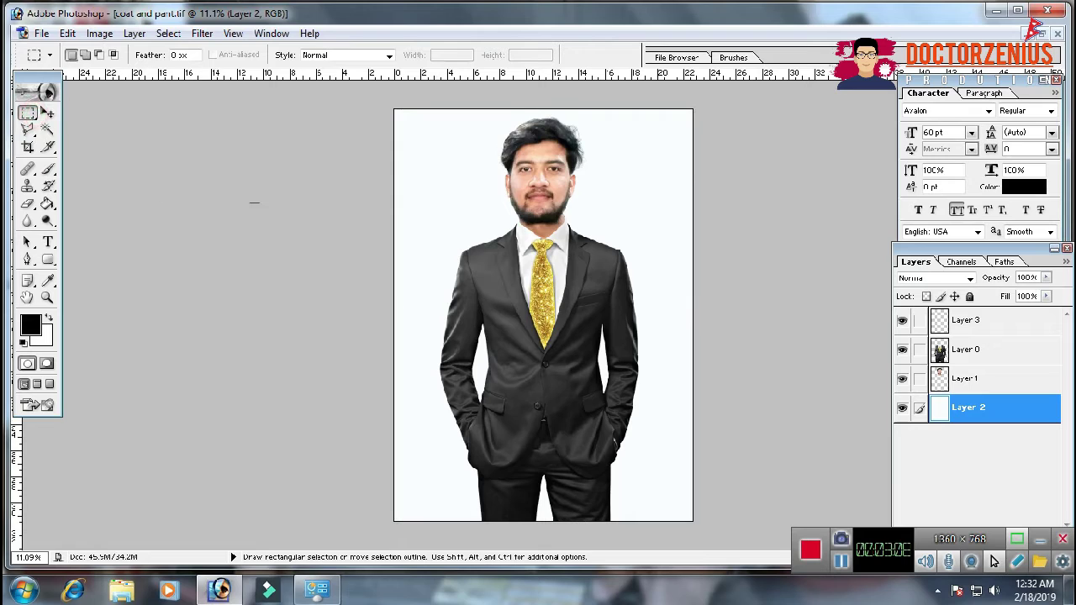
pyautogui.click(959, 354)
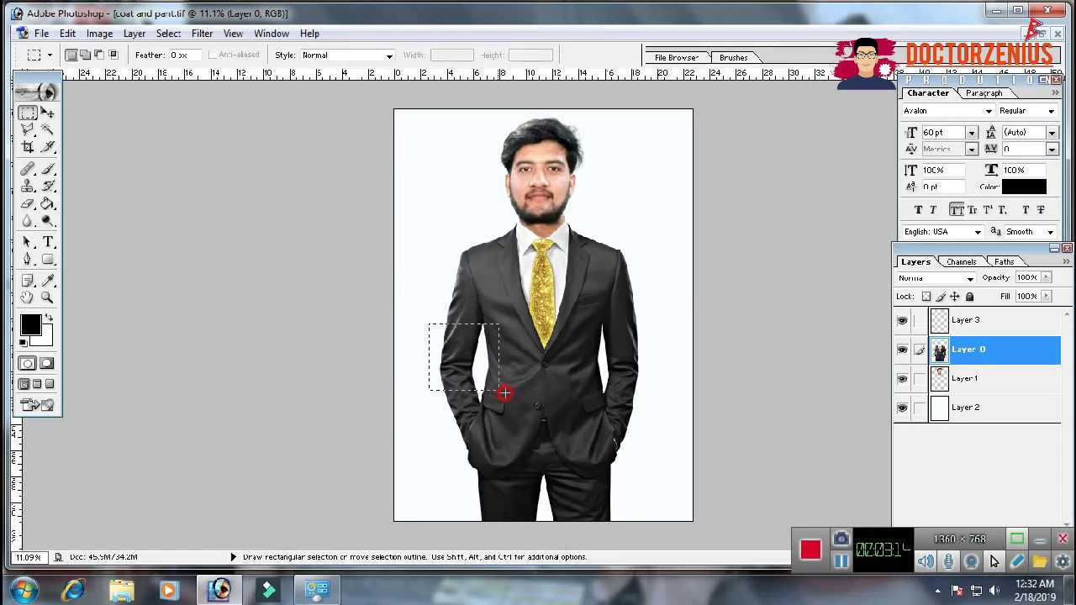
pyautogui.moveTo(670, 440); pyautogui.dragTo(690, 522)
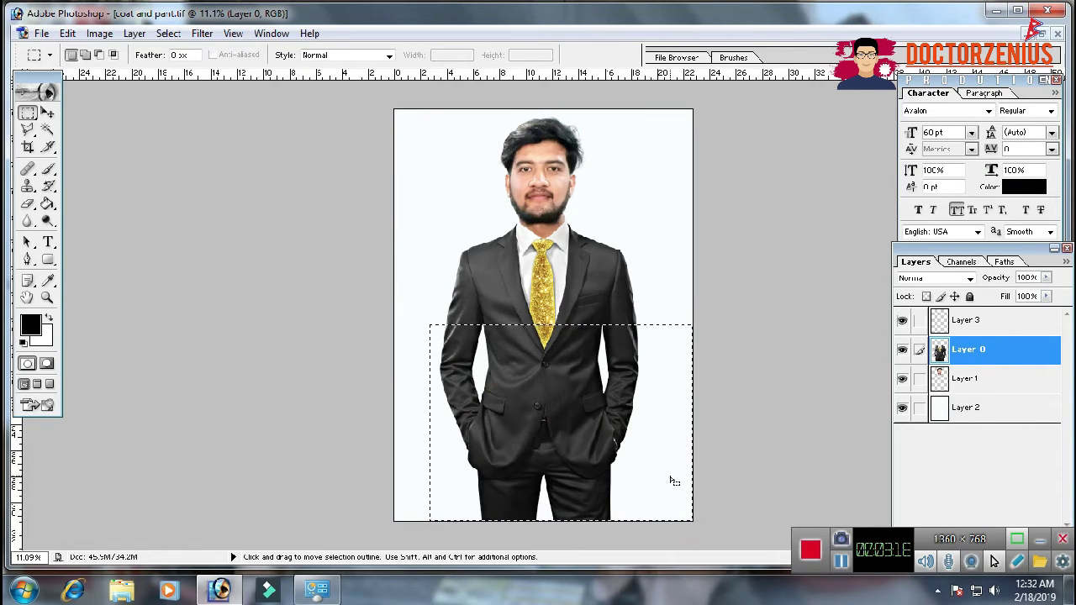
pyautogui.press('Delete')
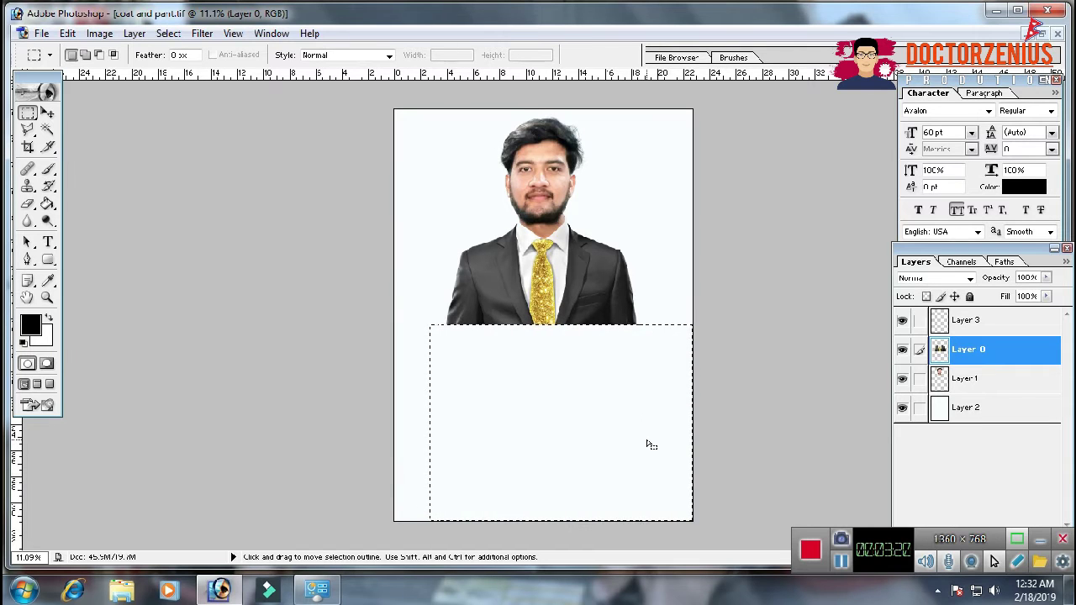
pyautogui.press('ctrl')
pyautogui.hotkey('ctrl', 'd')
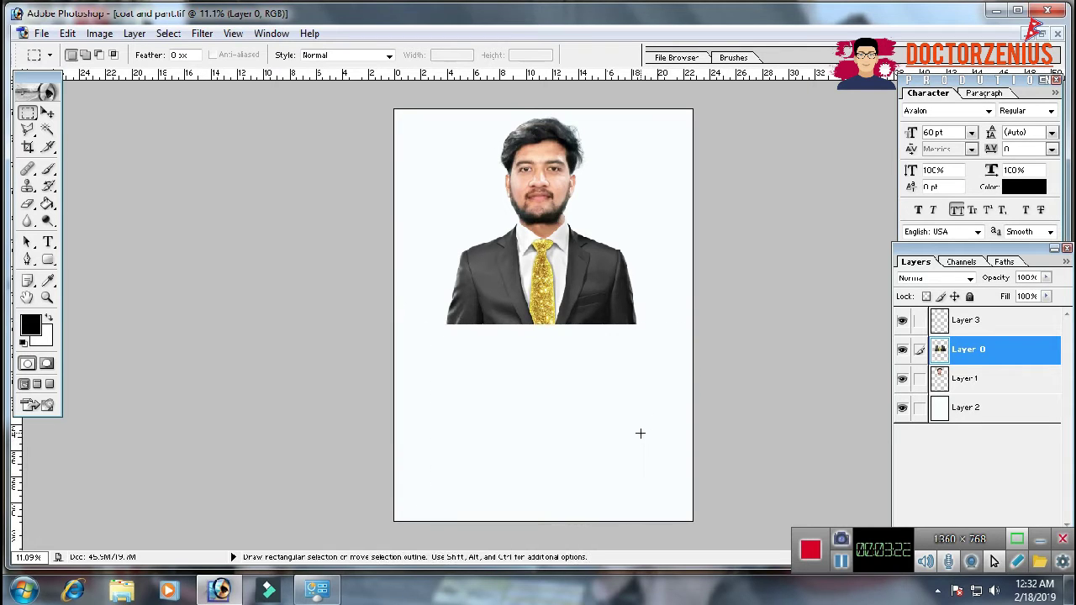
# - Nudge the upper suit portrait slightly down, then make Layer 2 active
pyautogui.click(48, 114)
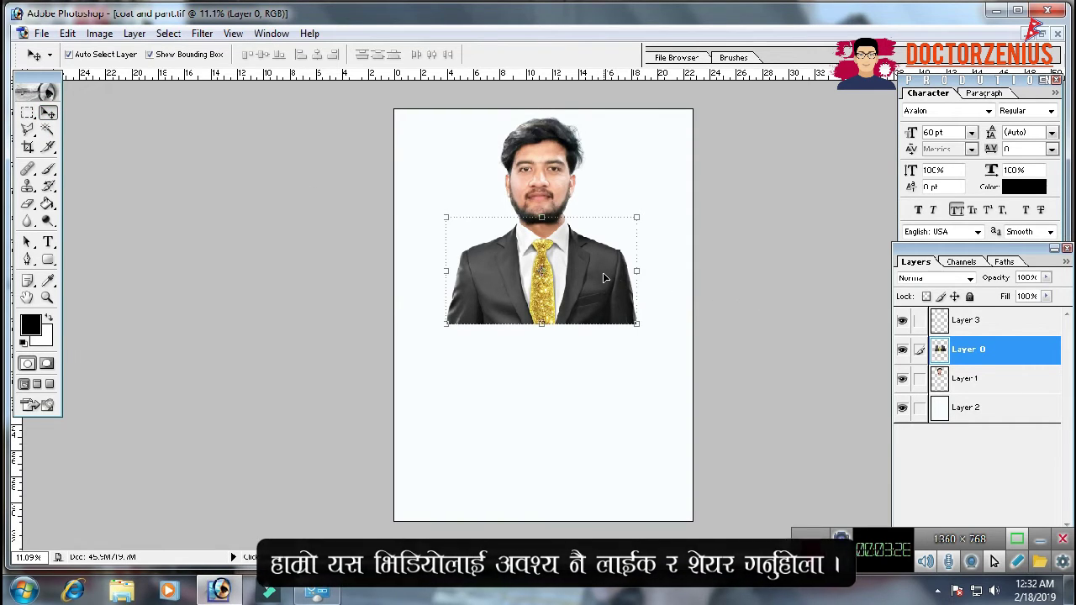
pyautogui.moveTo(603, 272)
pyautogui.mouseDown()
pyautogui.moveTo(603, 292)
pyautogui.moveTo(604, 275)
pyautogui.moveTo(616, 280)
pyautogui.mouseUp()
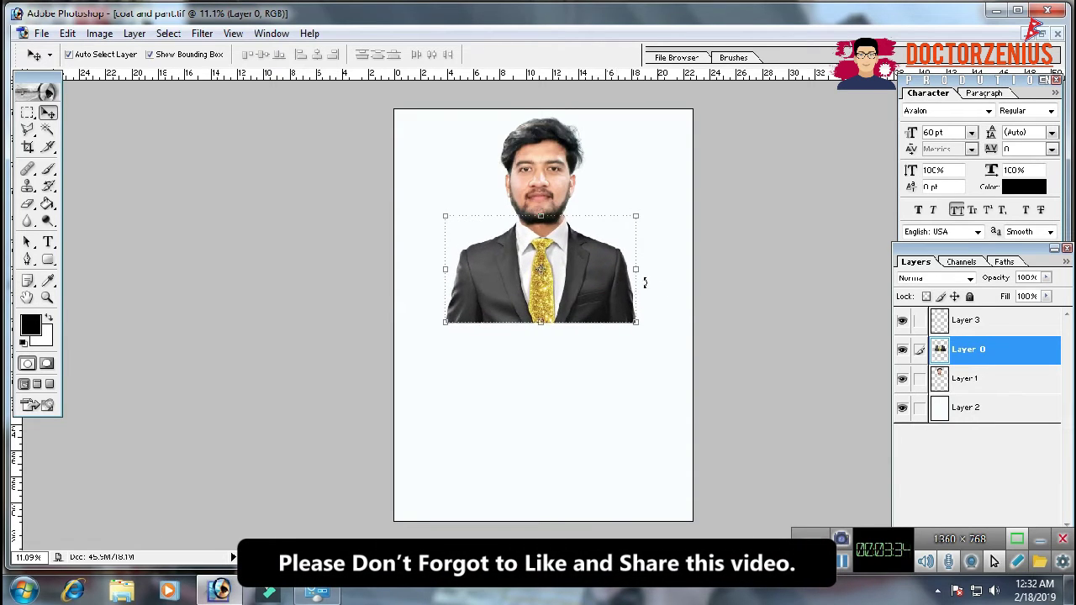
pyautogui.click(682, 292)
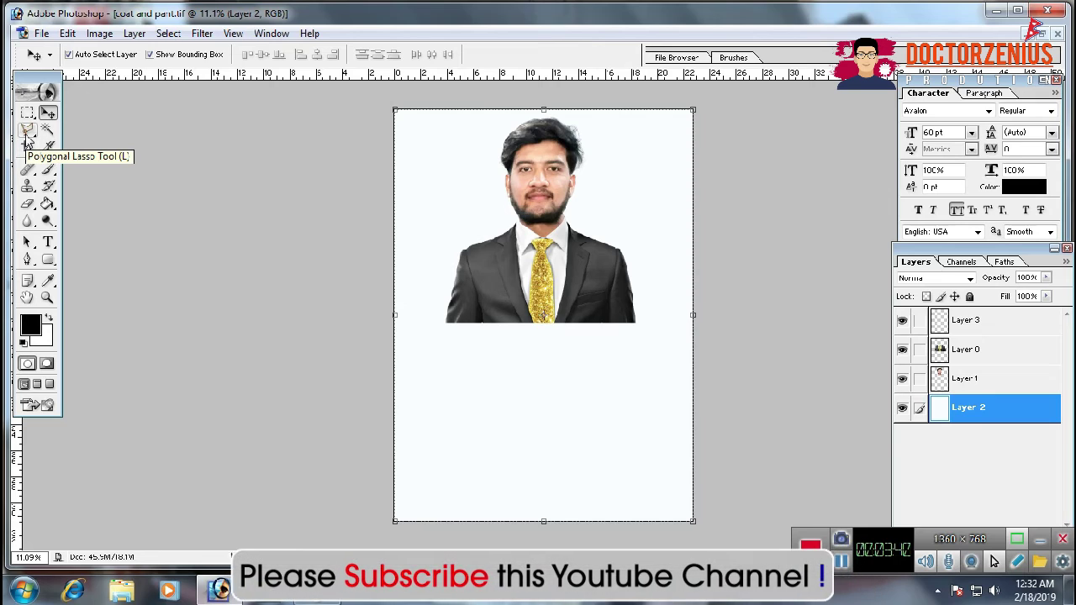
# - Choose the Polygonal Lasso and undo the erasure to restore the full suit
pyautogui.click(27, 135)
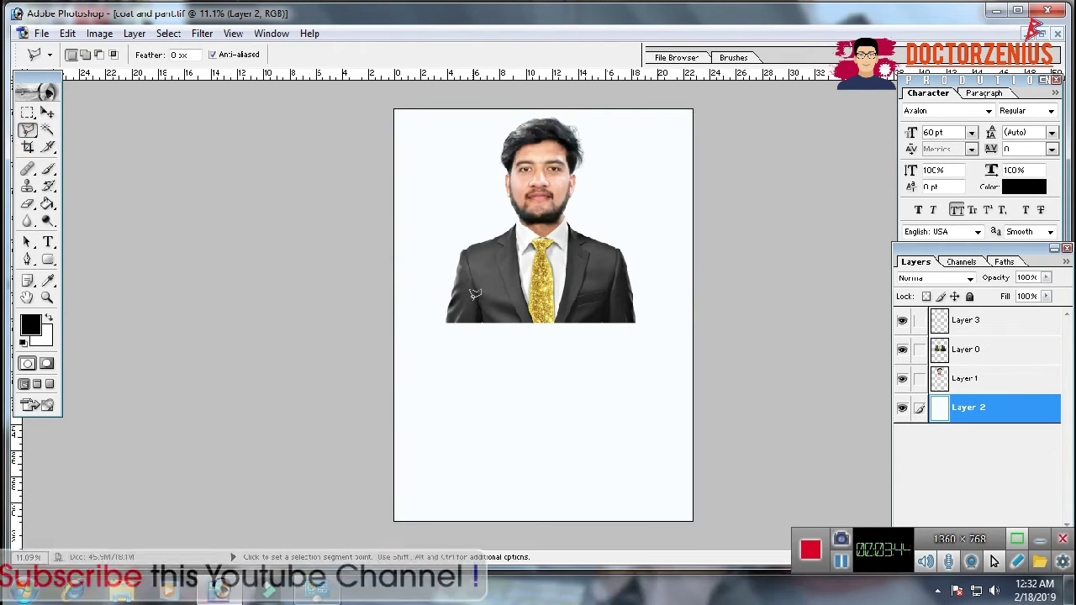
pyautogui.press('alt')
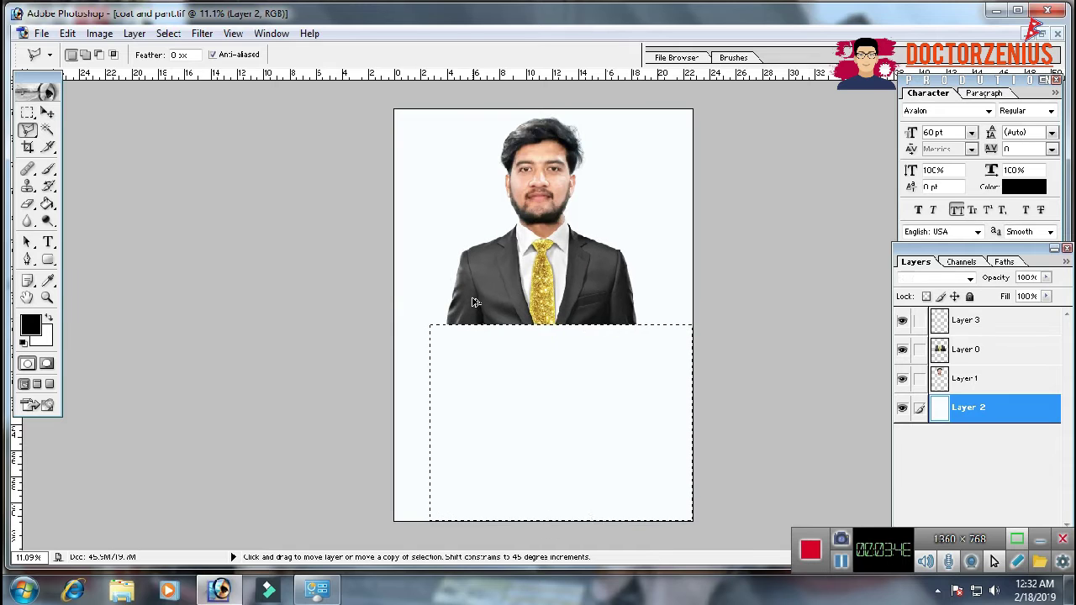
pyautogui.hotkey('ctrl', 'z')
pyautogui.hotkey('ctrl', 'd')
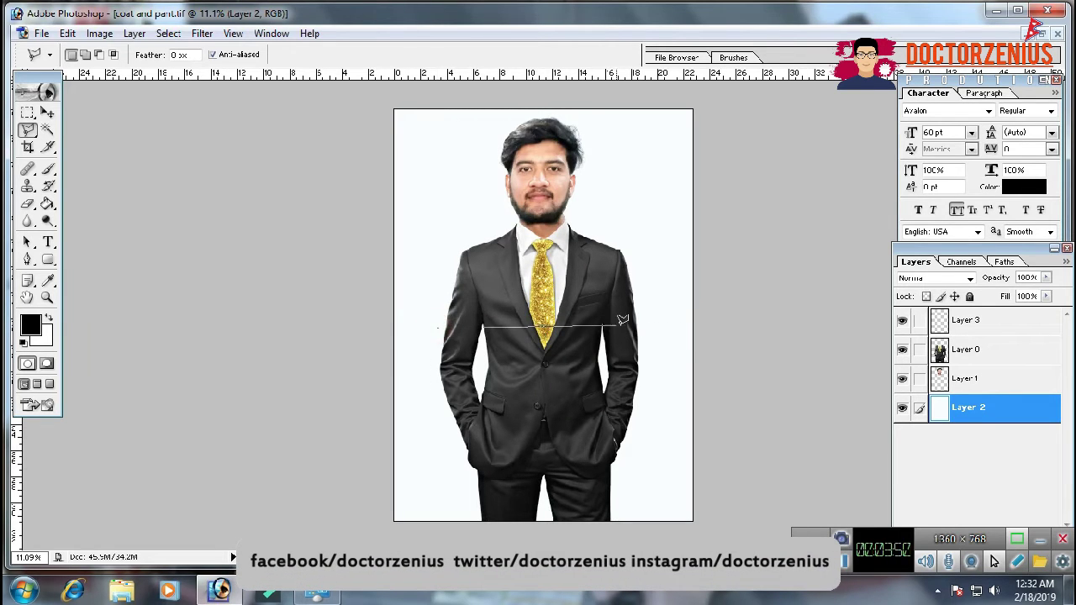
# - On Layer 2, polygon-select the lower suit, delete it, then refill it with white
pyautogui.click(644, 327)
pyautogui.click(634, 522)
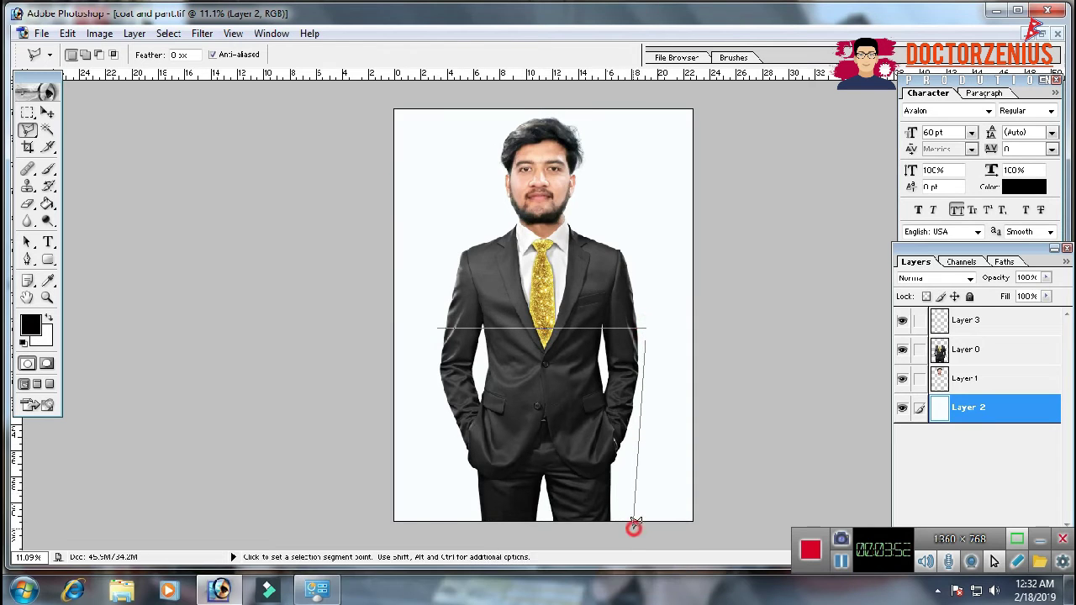
pyautogui.click(421, 508)
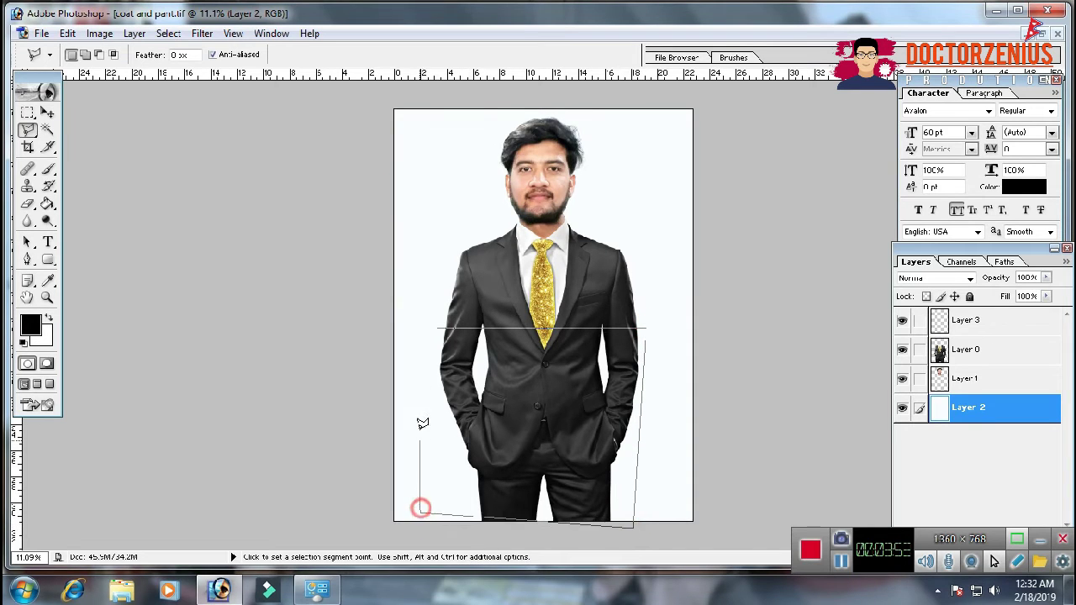
pyautogui.click(437, 327)
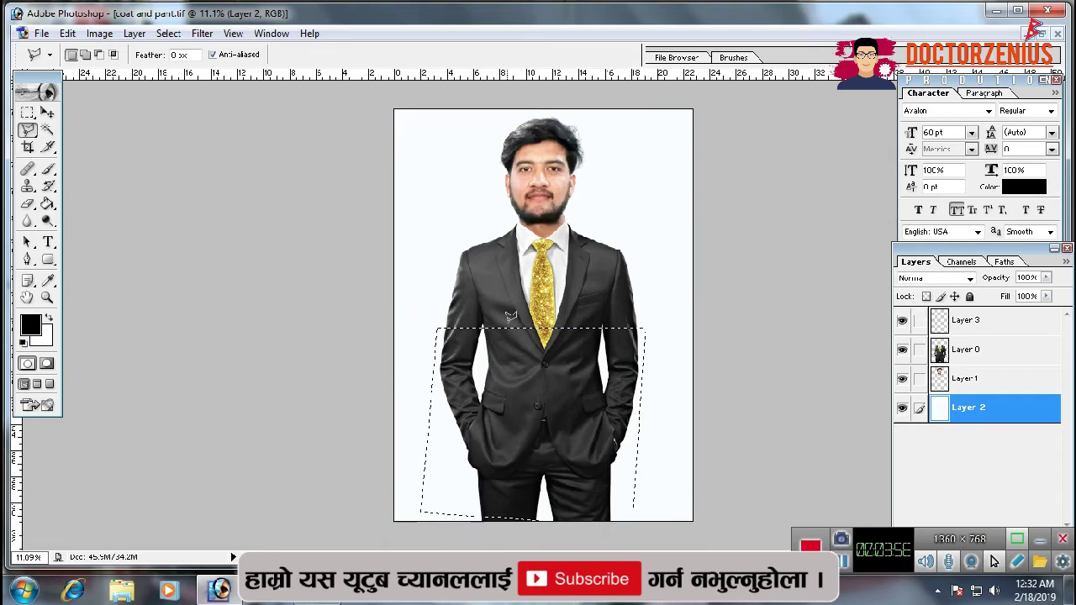
pyautogui.press('Delete')
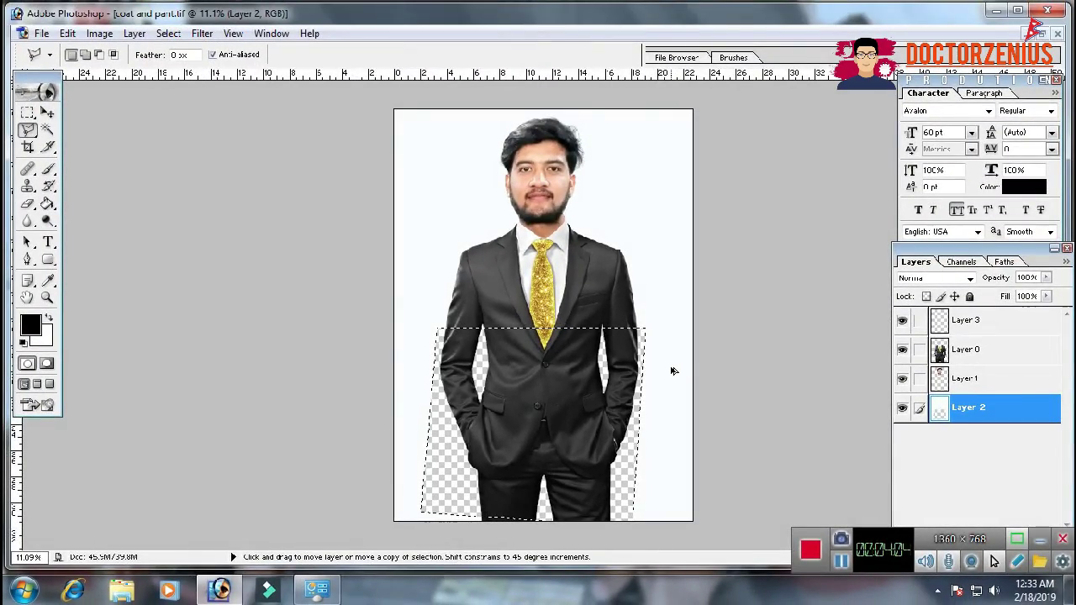
pyautogui.hotkey('ctrl', 'BackSpace')
# - On Layer 0, polygon-select the suit below the chest pocket, delete it and deselect
pyautogui.hotkey('ctrl', 'd')
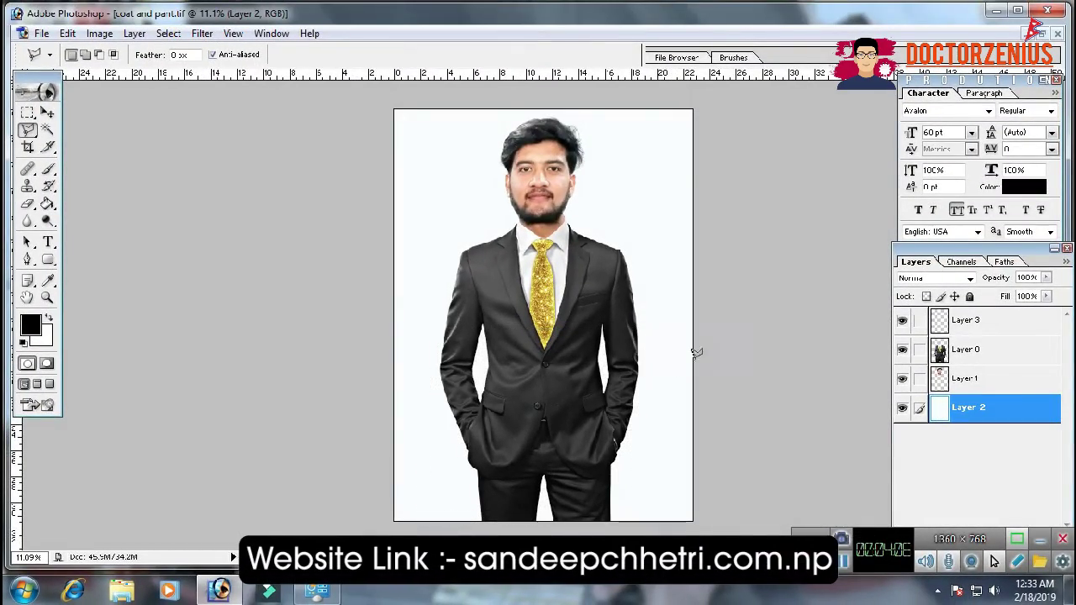
pyautogui.click(963, 356)
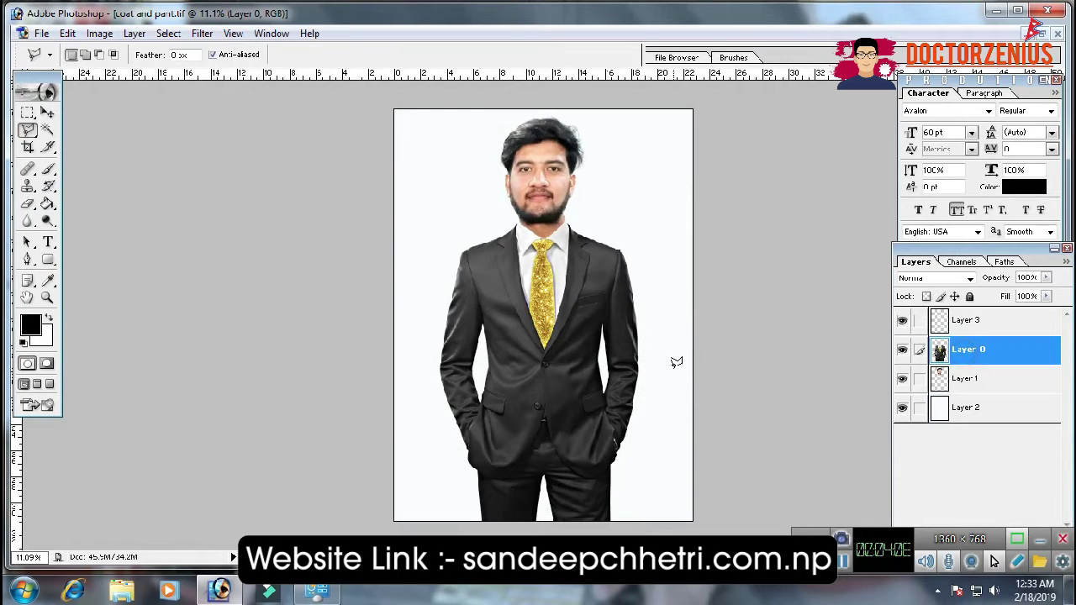
pyautogui.click(429, 357)
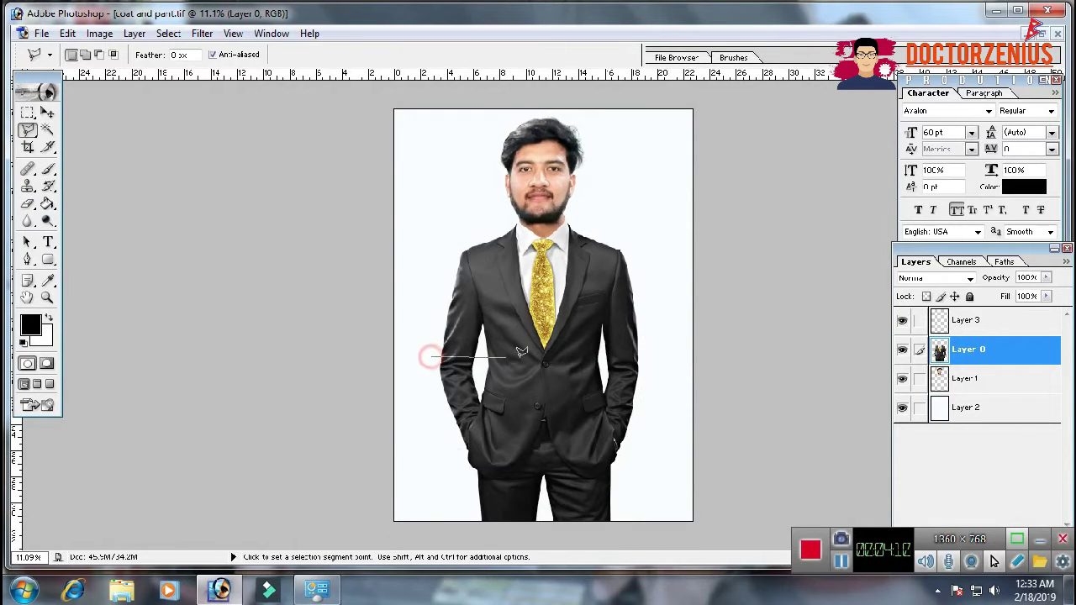
pyautogui.click(646, 357)
pyautogui.click(646, 525)
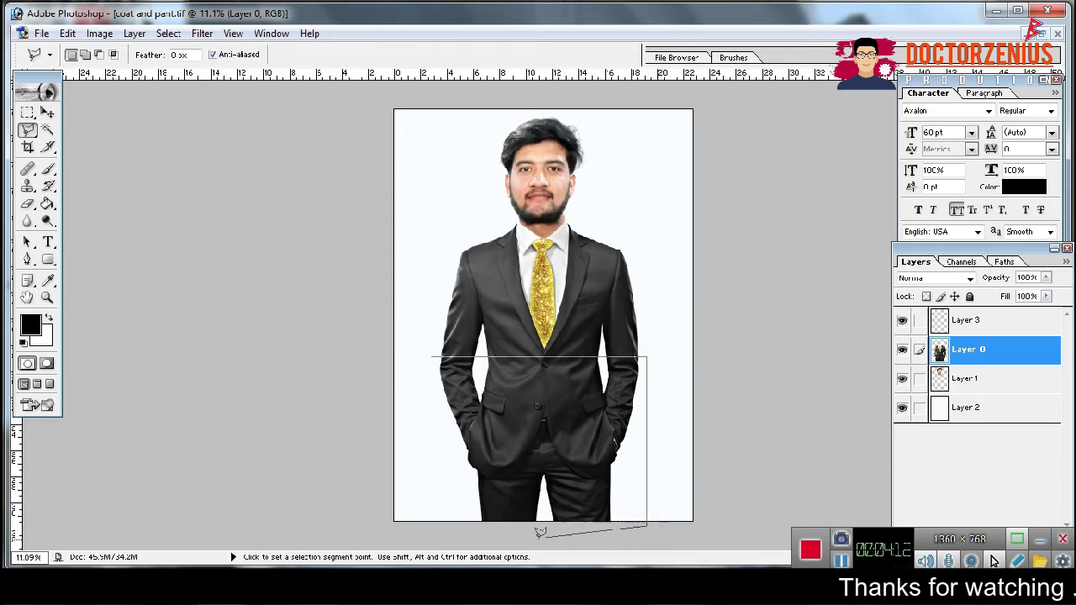
pyautogui.click(454, 538)
pyautogui.click(432, 357)
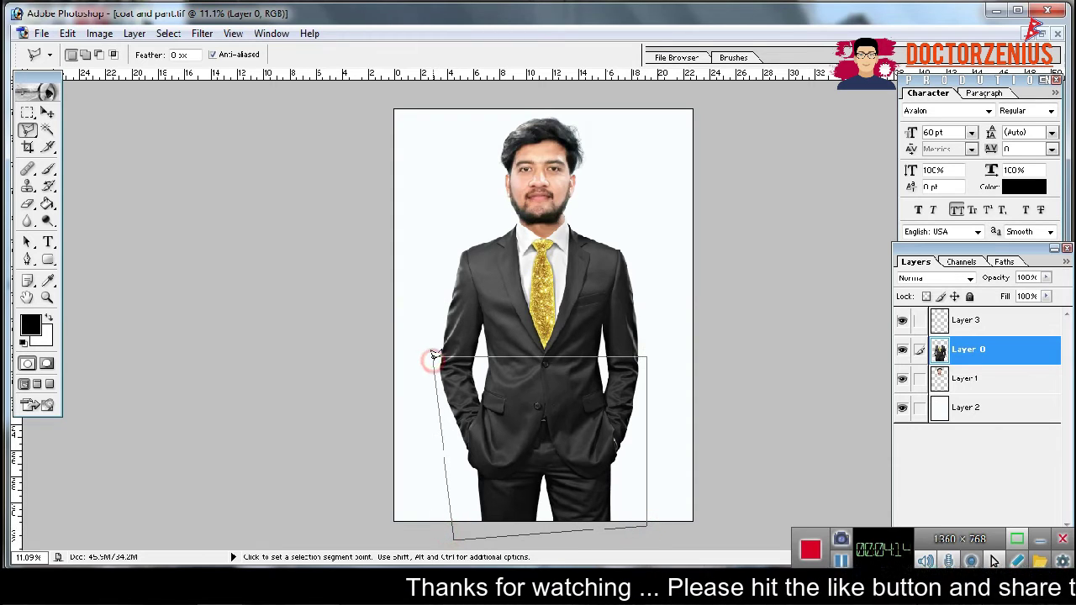
pyautogui.press('Delete')
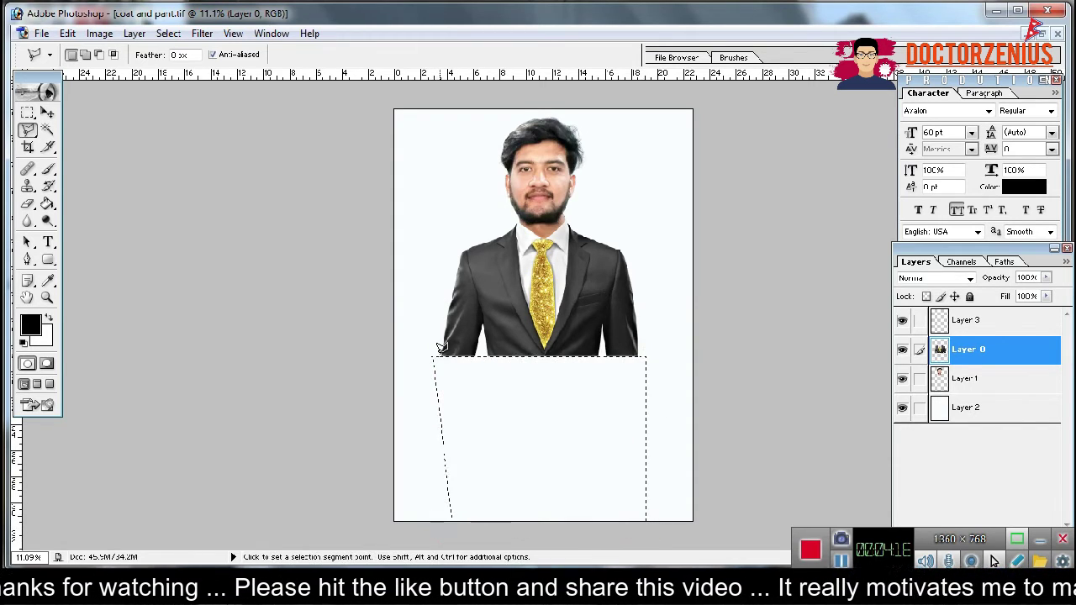
pyautogui.hotkey('ctrl', 'd')
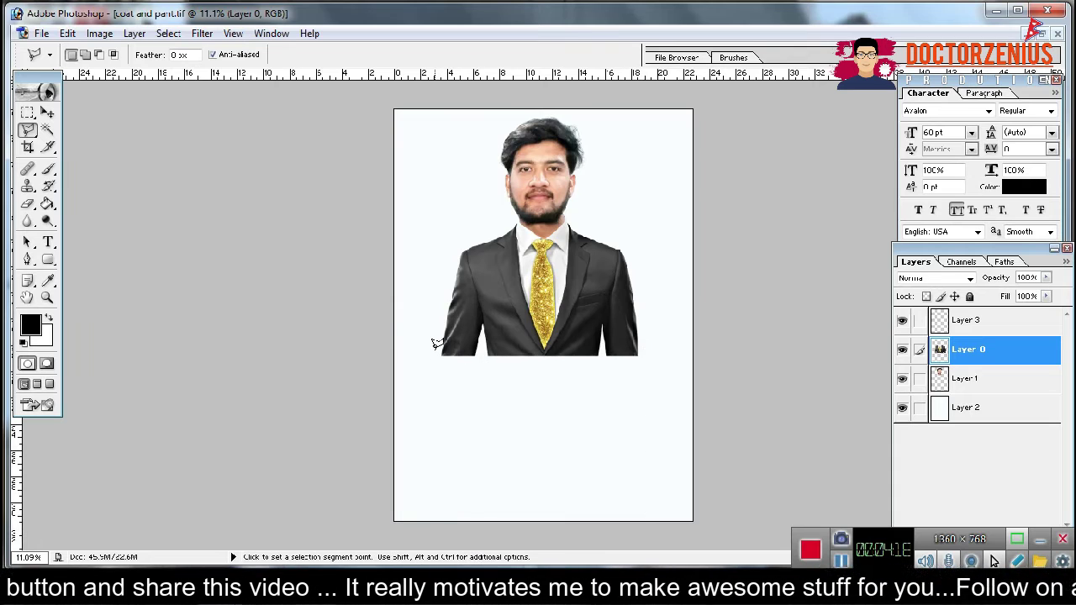
# - Fill Layer 2 with black and test Magic Wand selections on the background
pyautogui.click(48, 131)
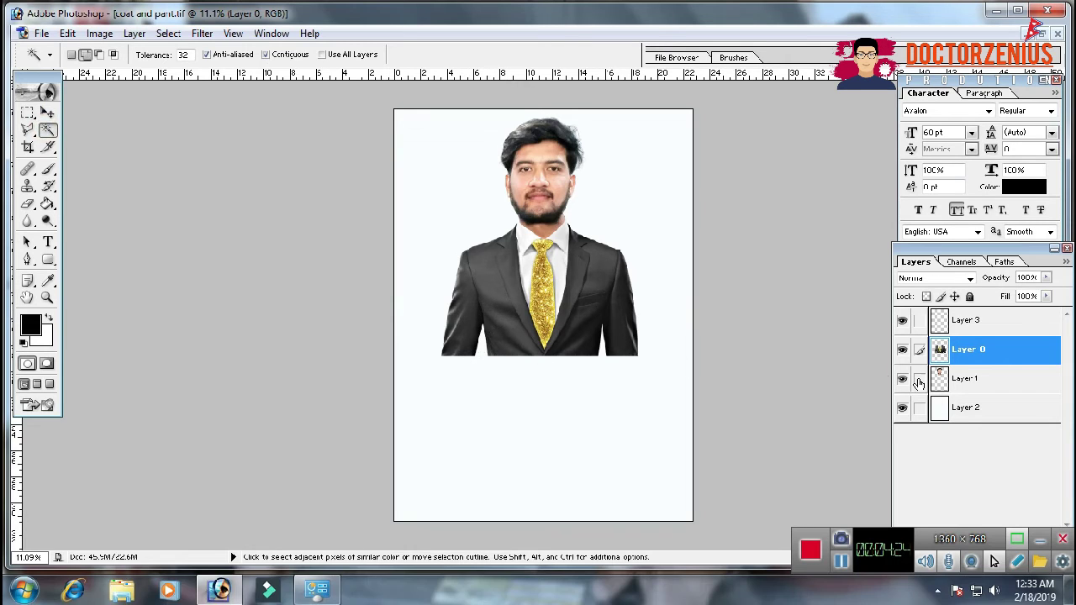
pyautogui.click(972, 412)
pyautogui.hotkey('alt', 'BackSpace')
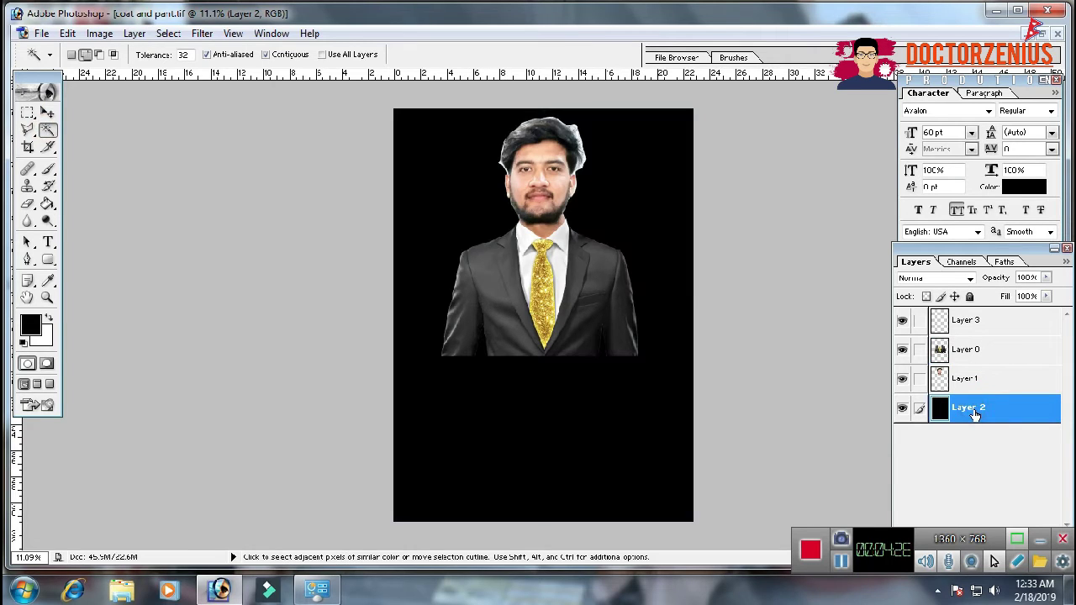
pyautogui.click(614, 195)
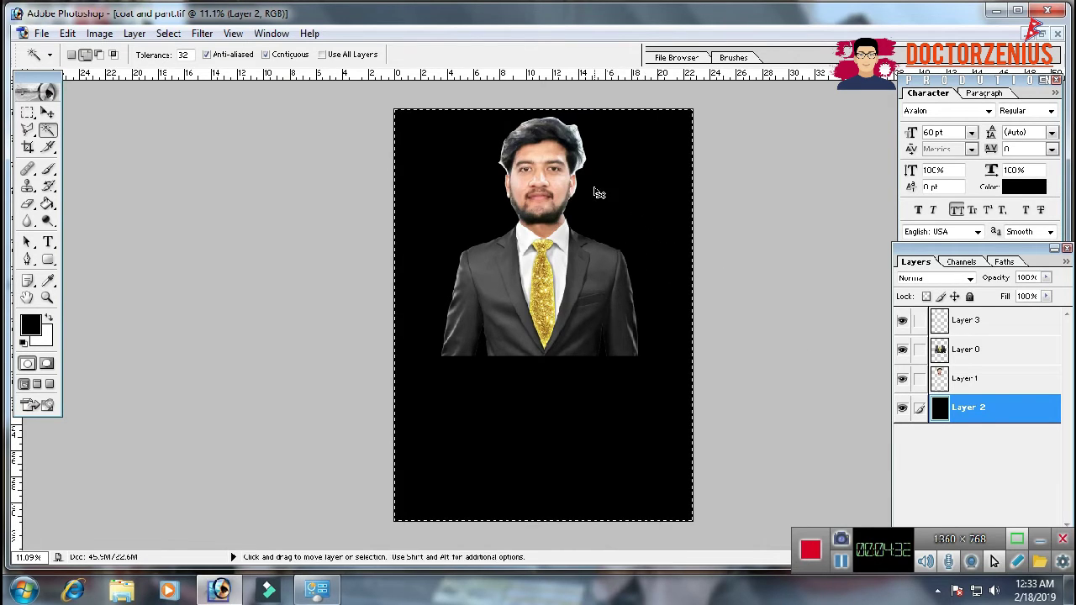
pyautogui.hotkey('ctrl', 'd')
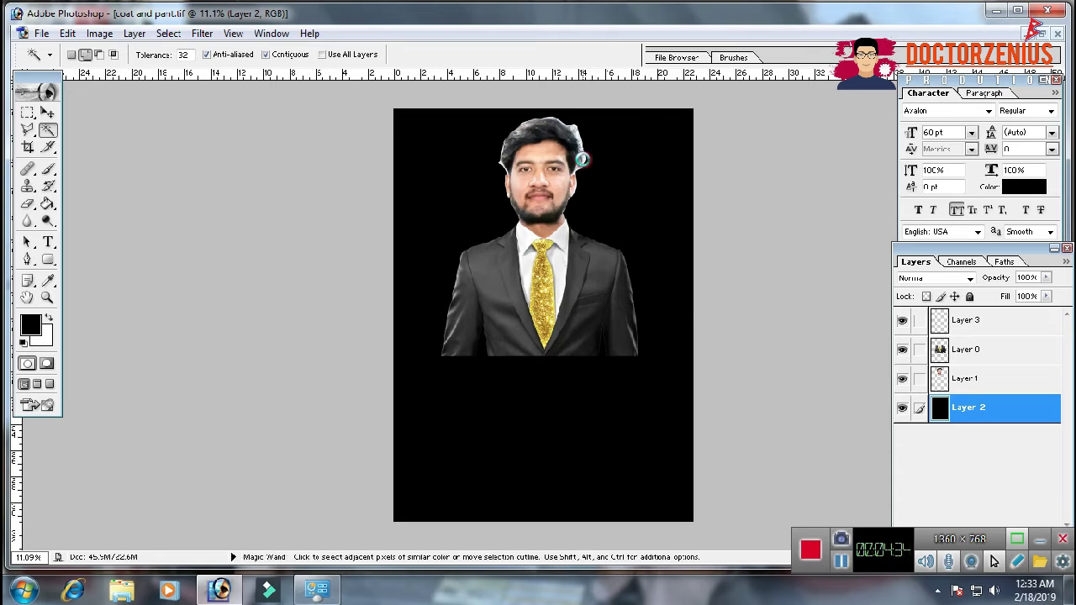
pyautogui.click(593, 188)
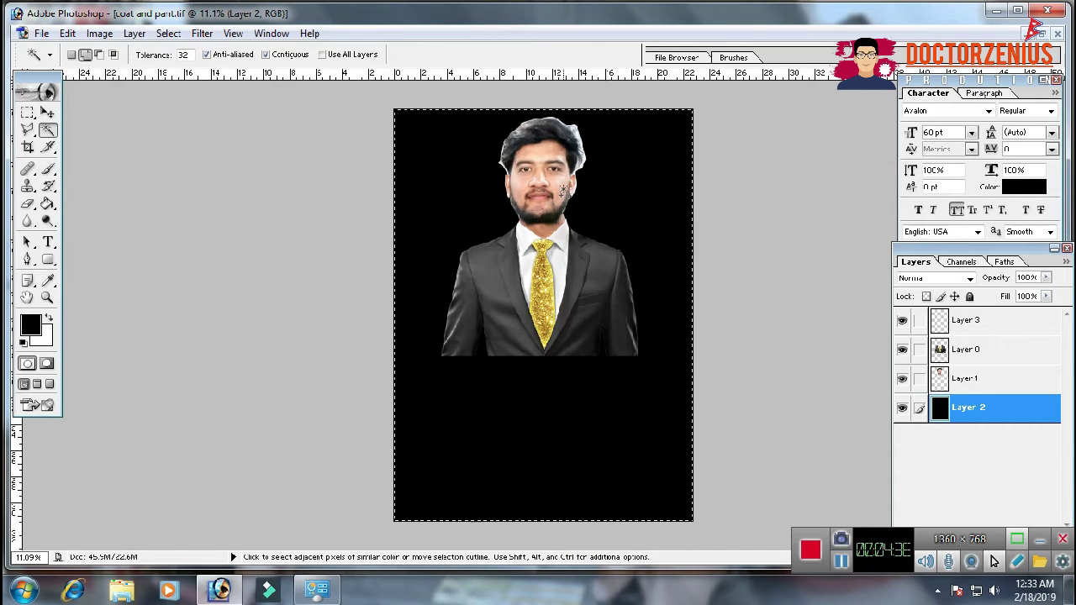
pyautogui.hotkey('ctrl', 'd')
# - On Layer 1, wand-select and delete the face area, then undo the deletion
pyautogui.click(980, 384)
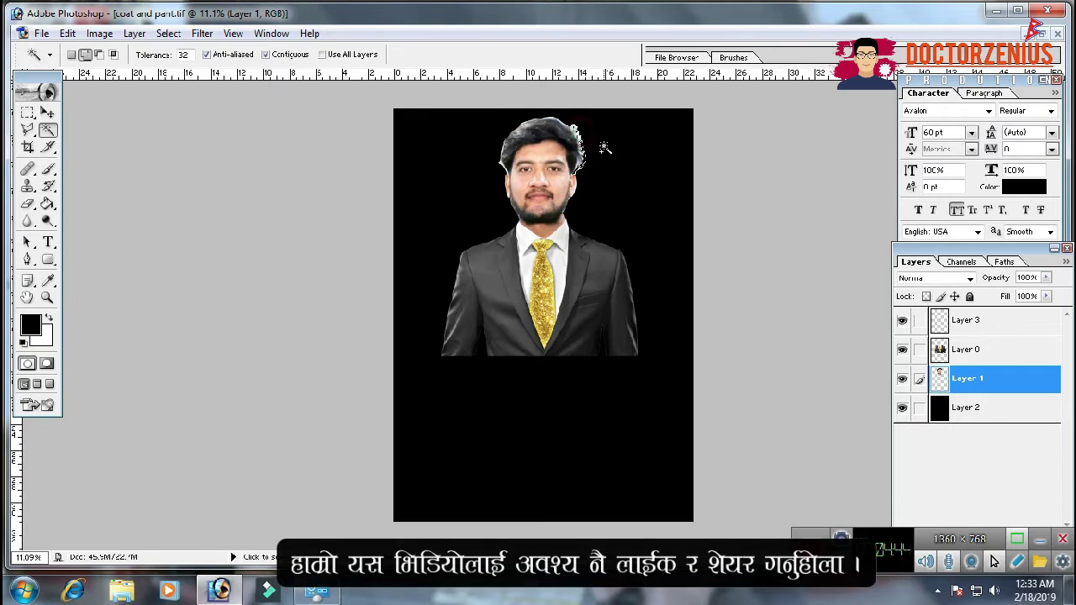
pyautogui.click(520, 187)
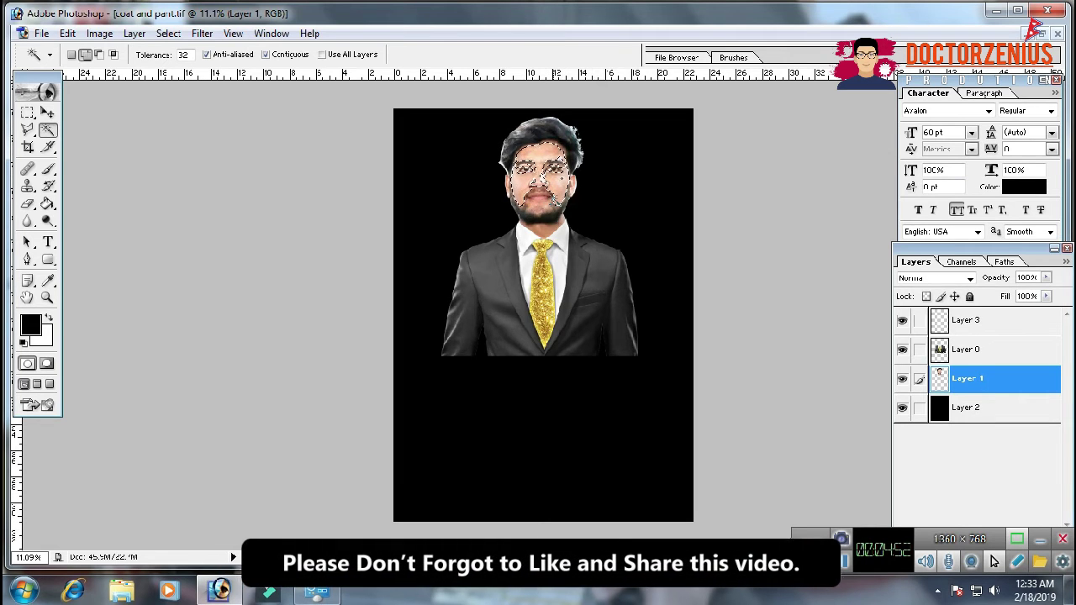
pyautogui.press('Delete')
pyautogui.hotkey('ctrl', 'z')
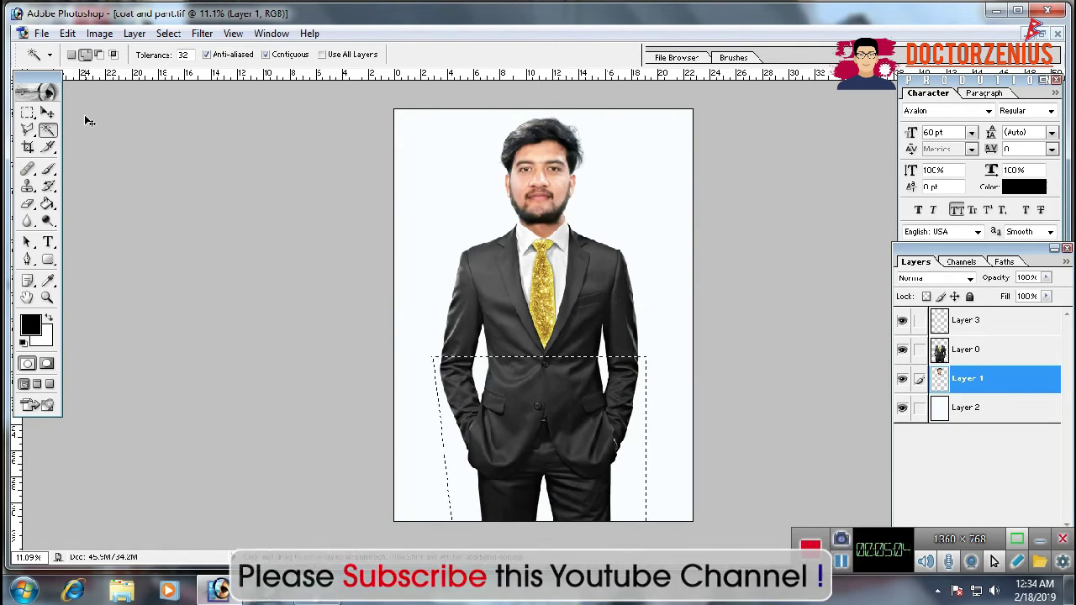
pyautogui.click(29, 148)
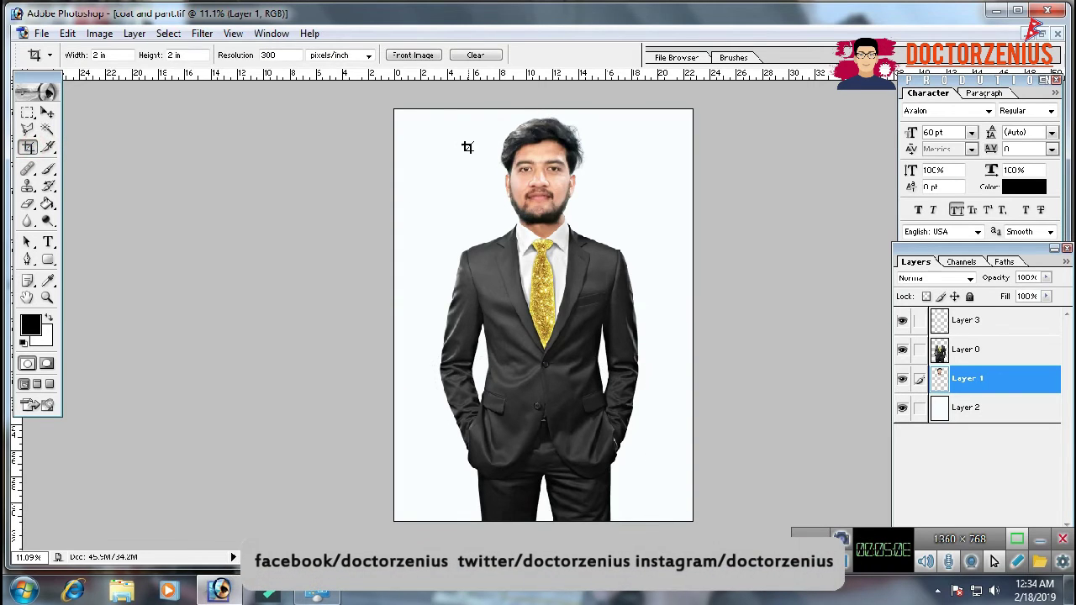
pyautogui.moveTo(434, 114); pyautogui.dragTo(490, 181)
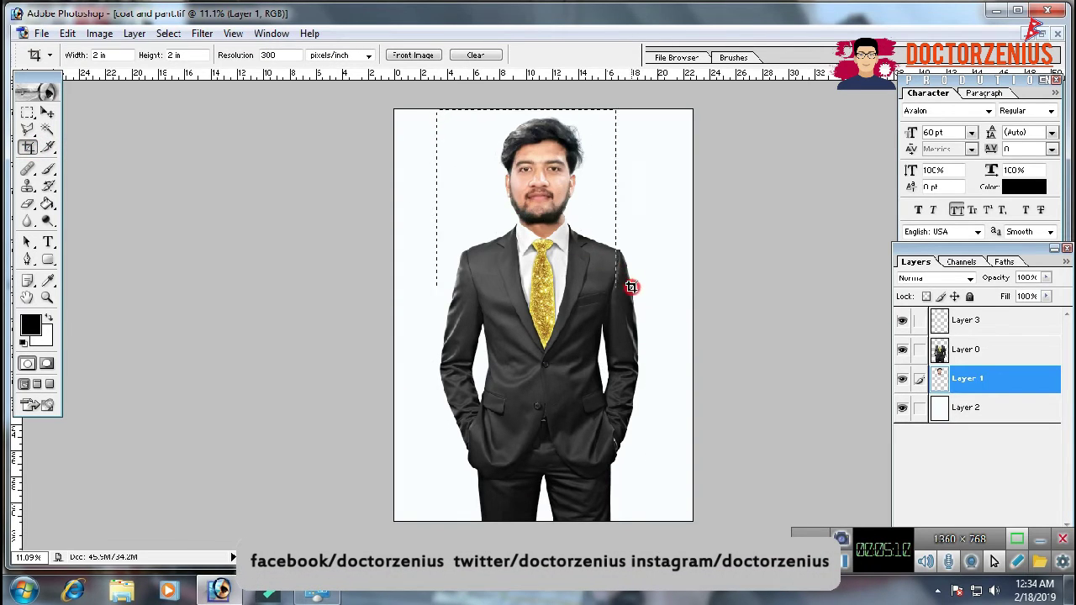
pyautogui.moveTo(631, 288); pyautogui.dragTo(635, 312)
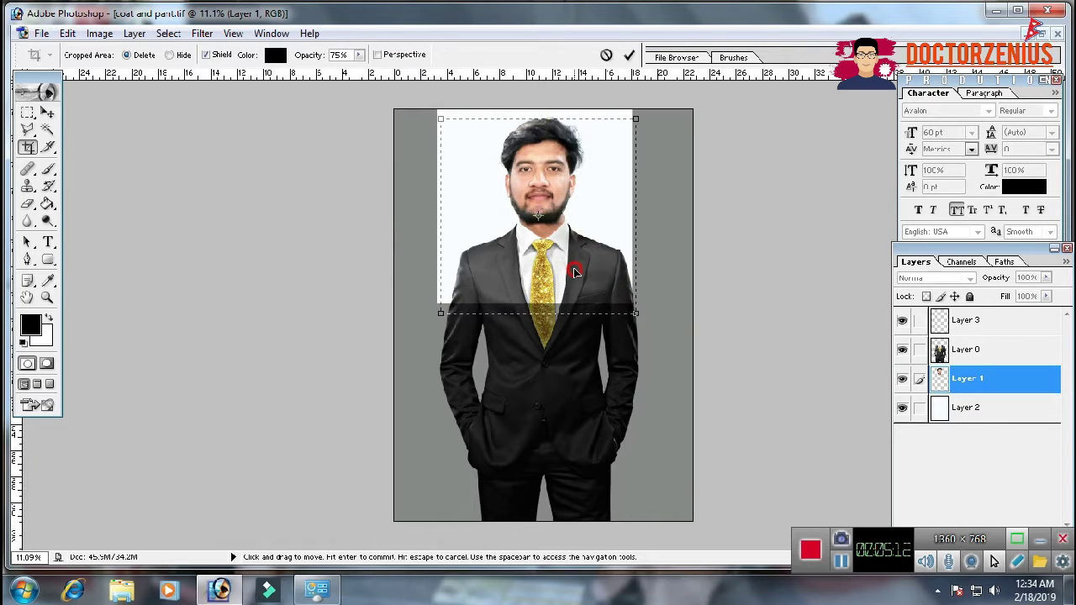
pyautogui.moveTo(575, 271); pyautogui.dragTo(580, 269)
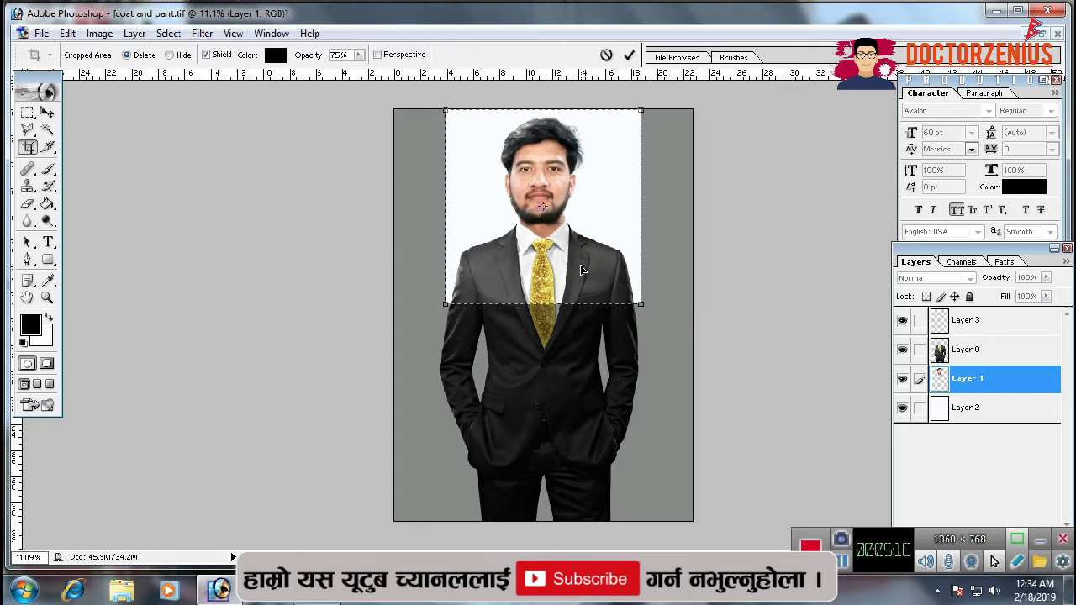
pyautogui.press('Return')
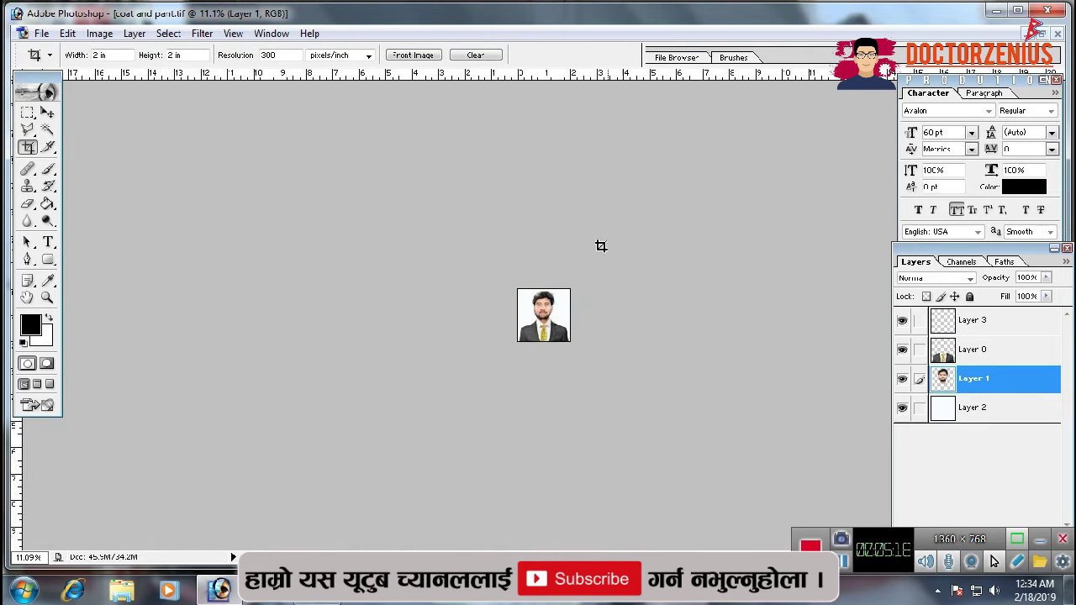
pyautogui.hotkey('ctrl', '0')
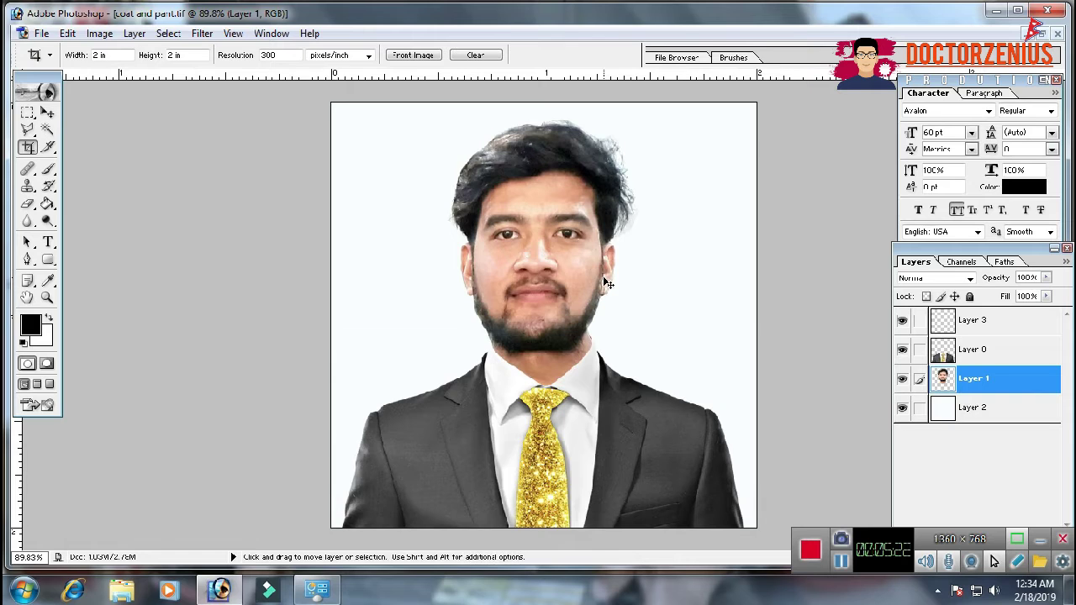
pyautogui.hotkey('ctrl', 'alt', 'z')
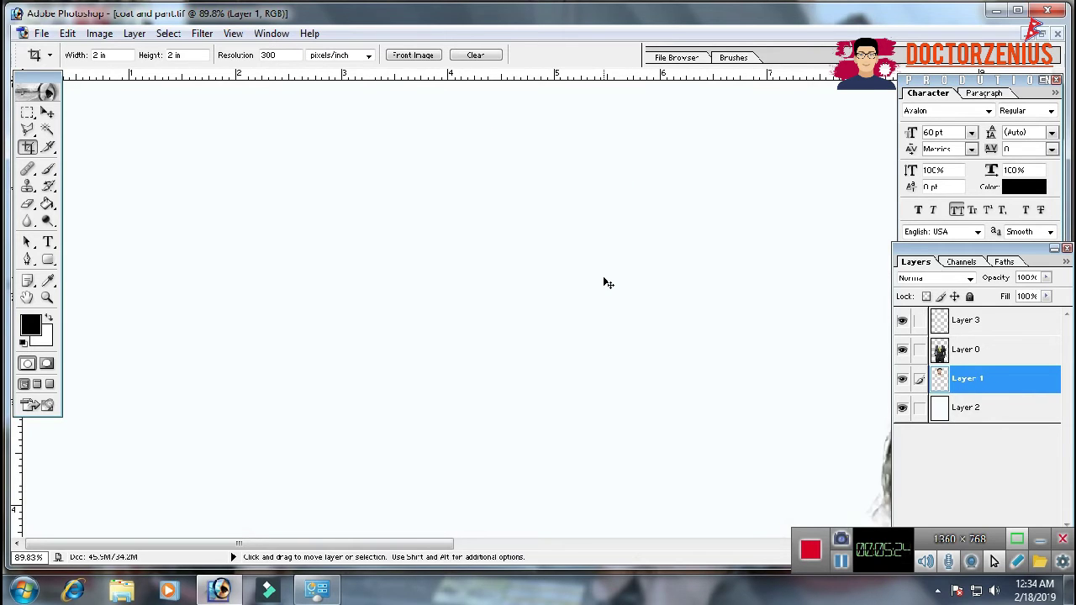
pyautogui.hotkey('ctrl', '0')
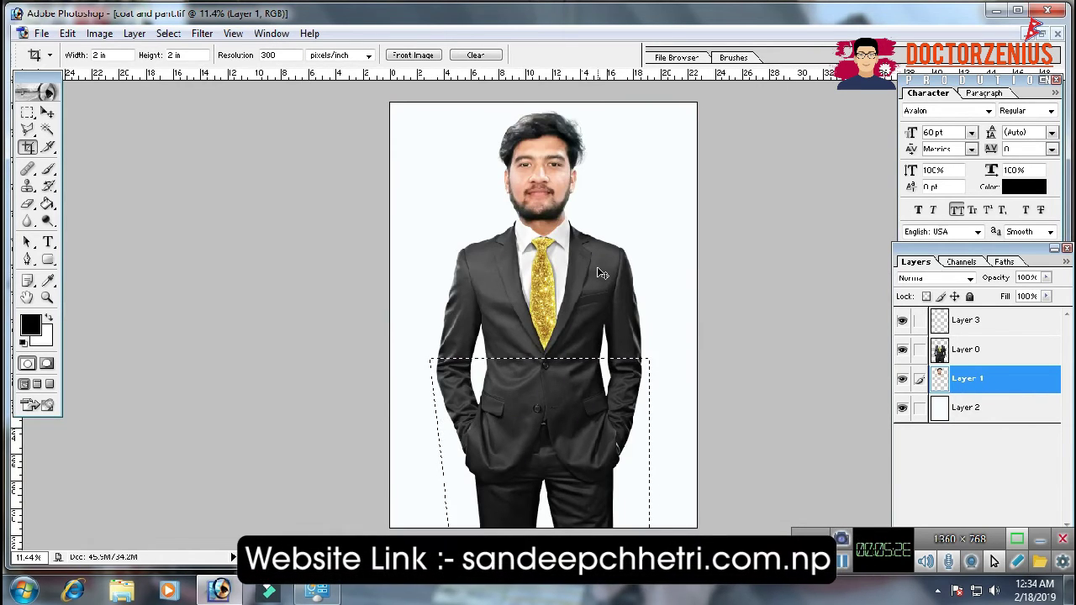
pyautogui.hotkey('ctrl', 'd')
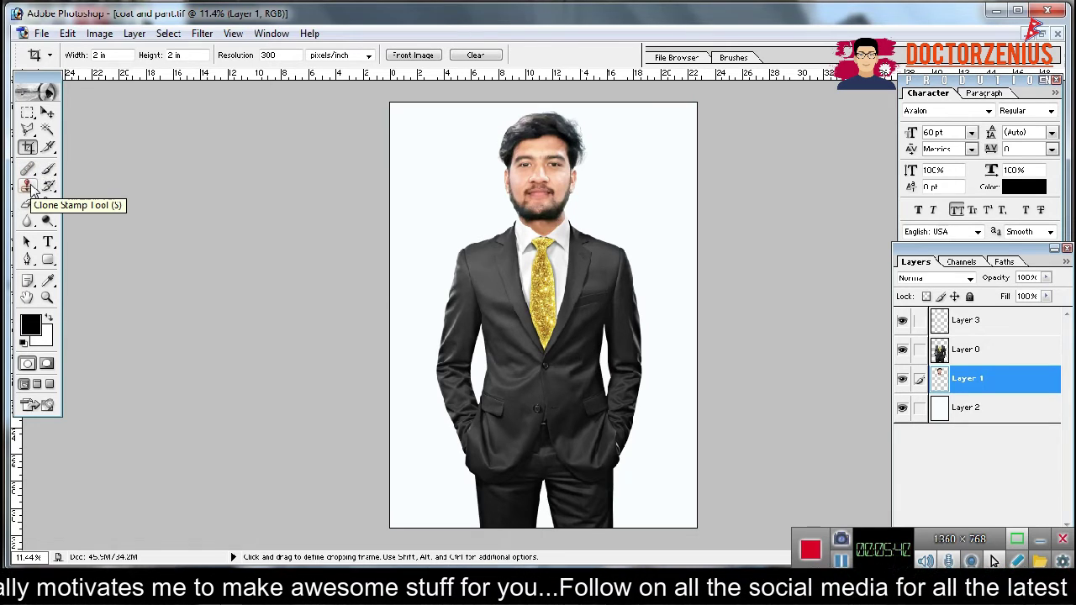
# - Pick the Clone Stamp, zoom in on the face and shrink the brush
pyautogui.click(31, 188)
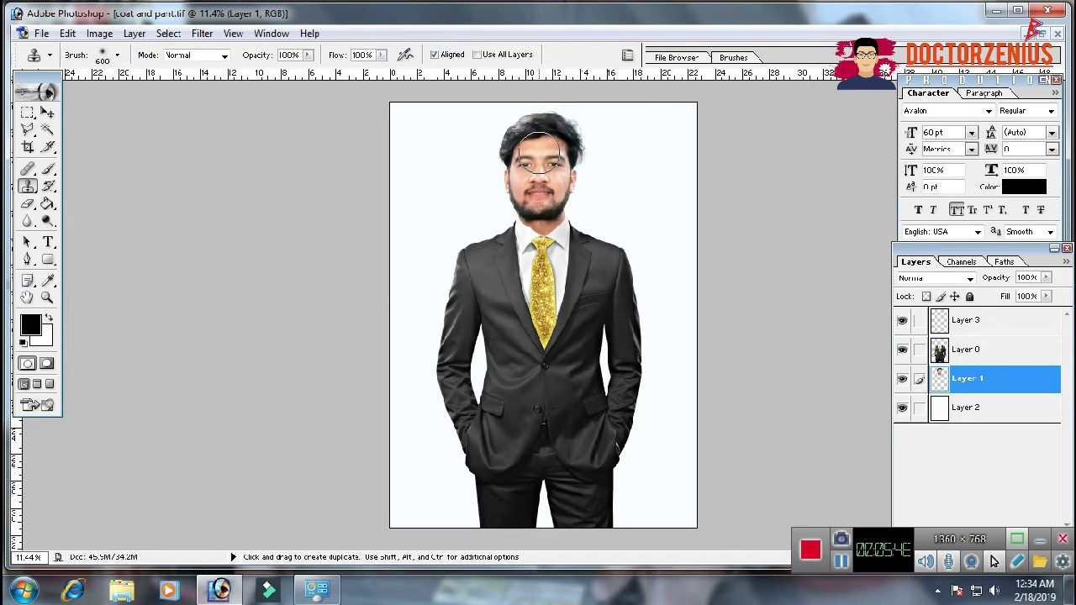
pyautogui.keyDown('ctrl'); pyautogui.click(564, 189); pyautogui.keyUp('ctrl')
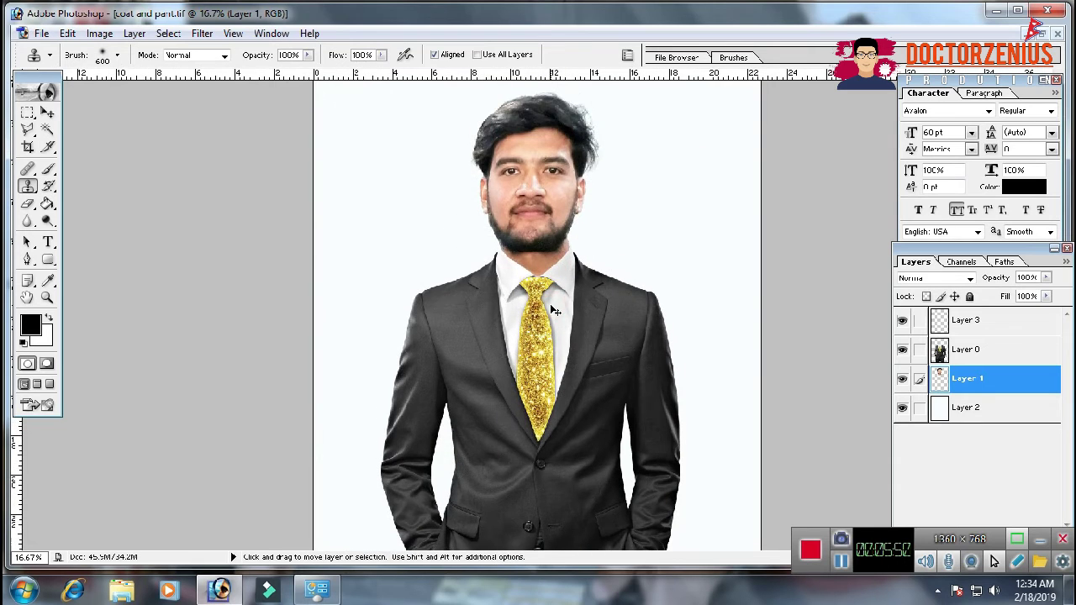
pyautogui.keyDown('ctrl'); pyautogui.click(555, 311); pyautogui.keyUp('ctrl')
pyautogui.moveTo(547, 303); pyautogui.dragTo(560, 417)
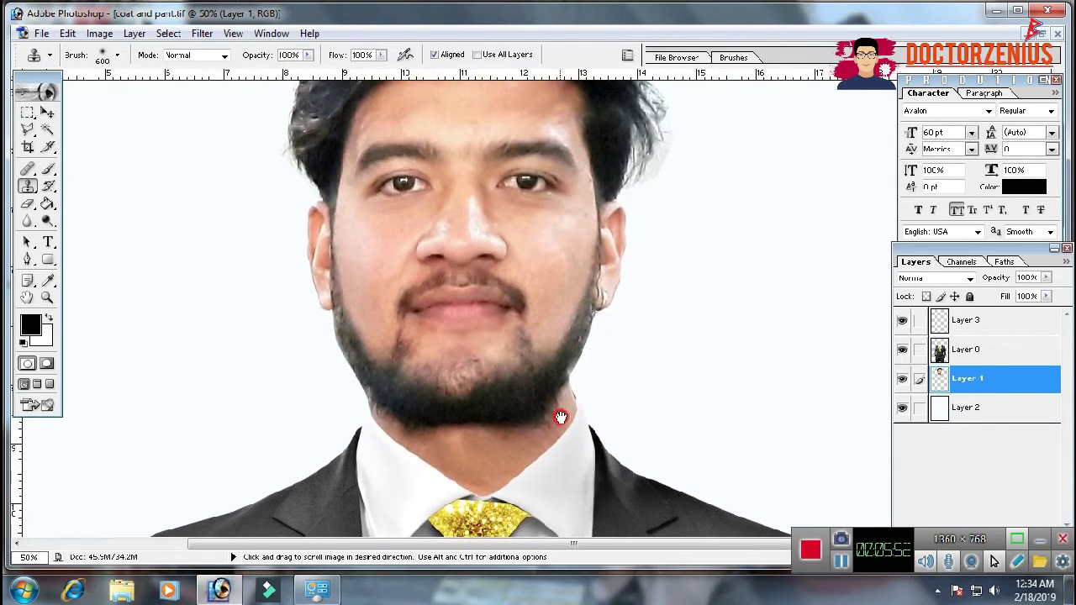
pyautogui.press('[')
pyautogui.press('[')
pyautogui.press('[')
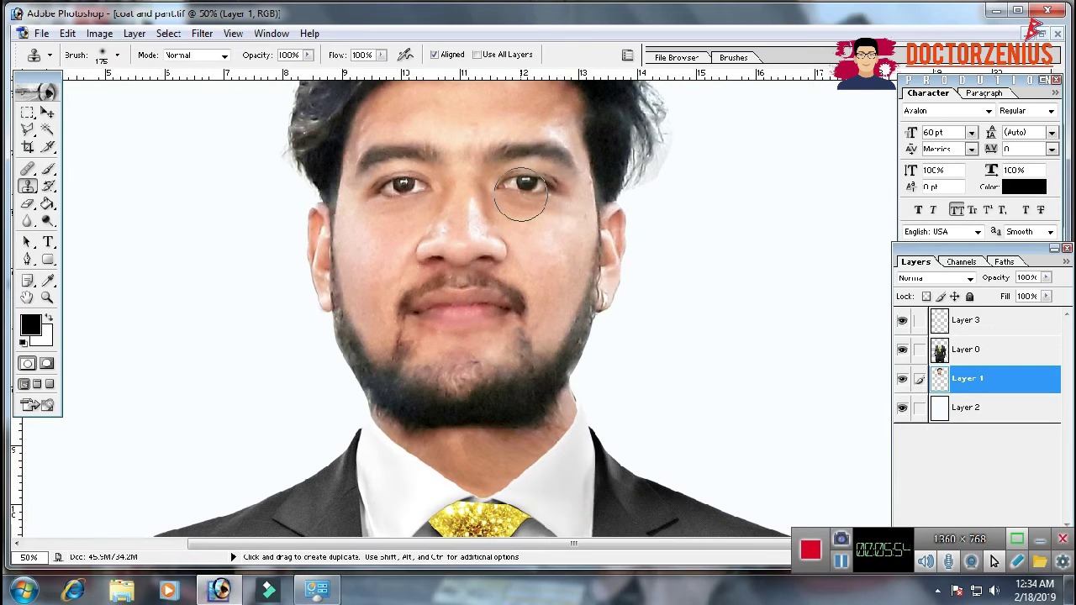
# - Clone clean skin over the right cheek and then the left cheek
pyautogui.press('alt')
pyautogui.keyDown('alt'); pyautogui.click(554, 278); pyautogui.keyUp('alt')
pyautogui.moveTo(533, 225)
pyautogui.mouseDown()
pyautogui.moveTo(520, 220)
pyautogui.moveTo(554, 225)
pyautogui.mouseUp()
pyautogui.press('alt')
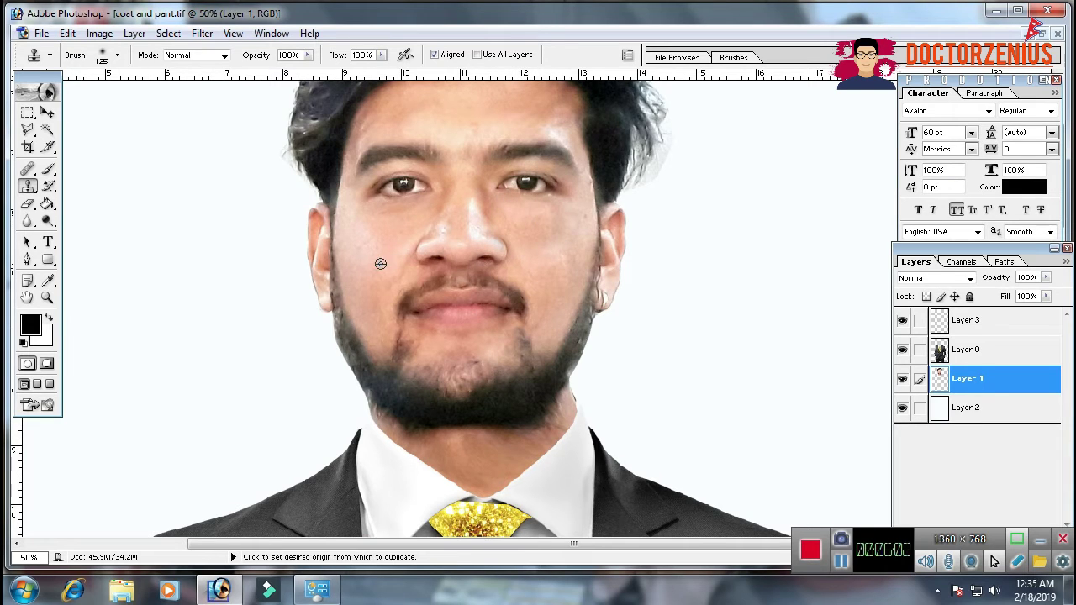
pyautogui.keyDown('alt'); pyautogui.click(376, 258); pyautogui.keyUp('alt')
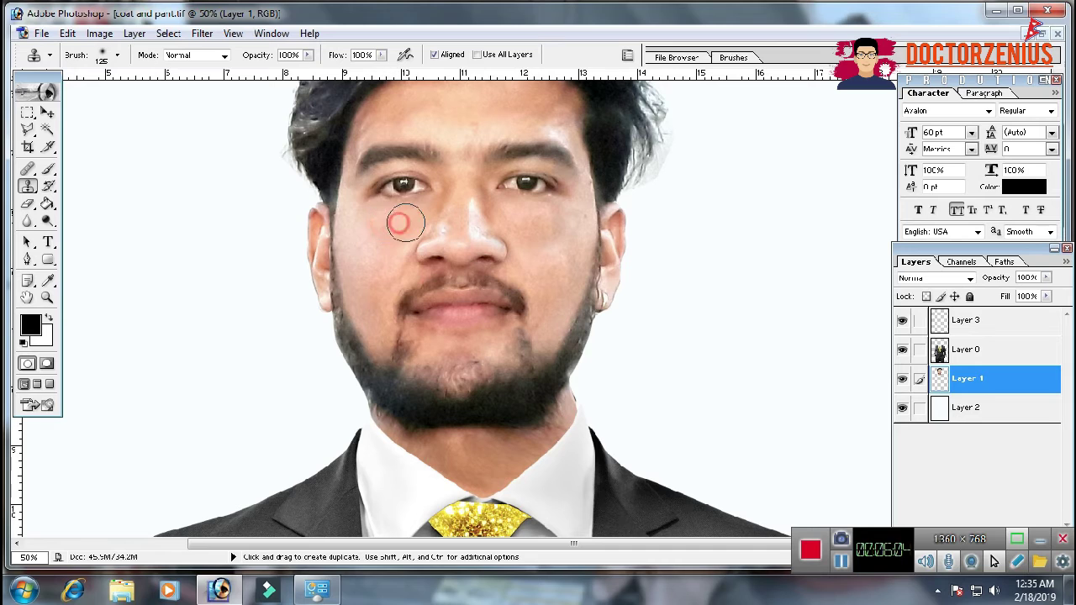
pyautogui.moveTo(405, 223)
pyautogui.mouseDown()
pyautogui.moveTo(375, 233)
pyautogui.moveTo(360, 221)
pyautogui.moveTo(364, 259)
pyautogui.moveTo(365, 238)
pyautogui.mouseUp()
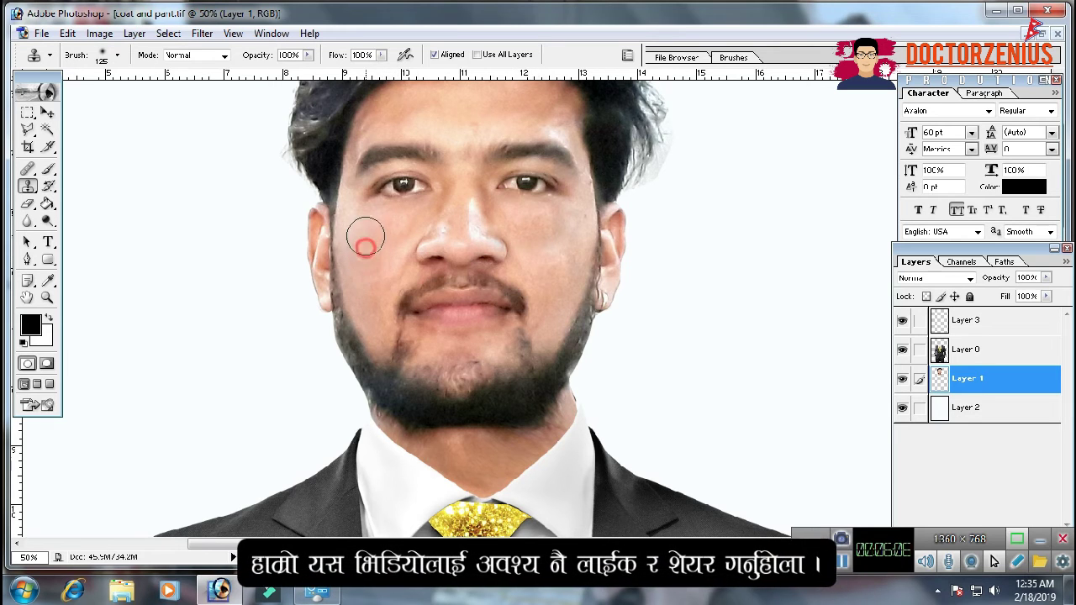
# - Erase the white fringe along the right edge of the hair with the Background Eraser
pyautogui.click(48, 113)
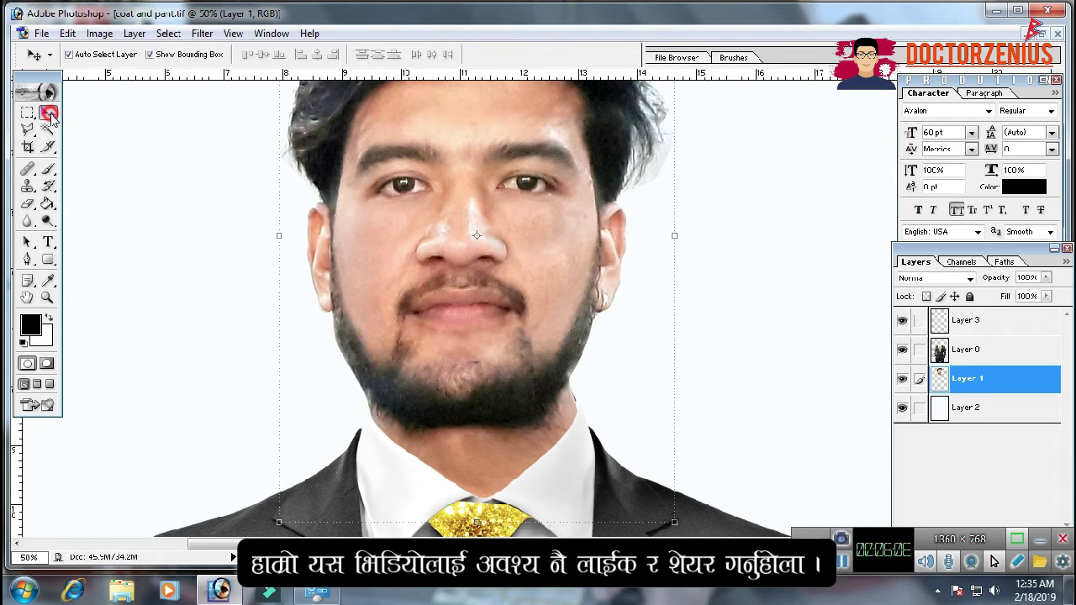
pyautogui.click(29, 206)
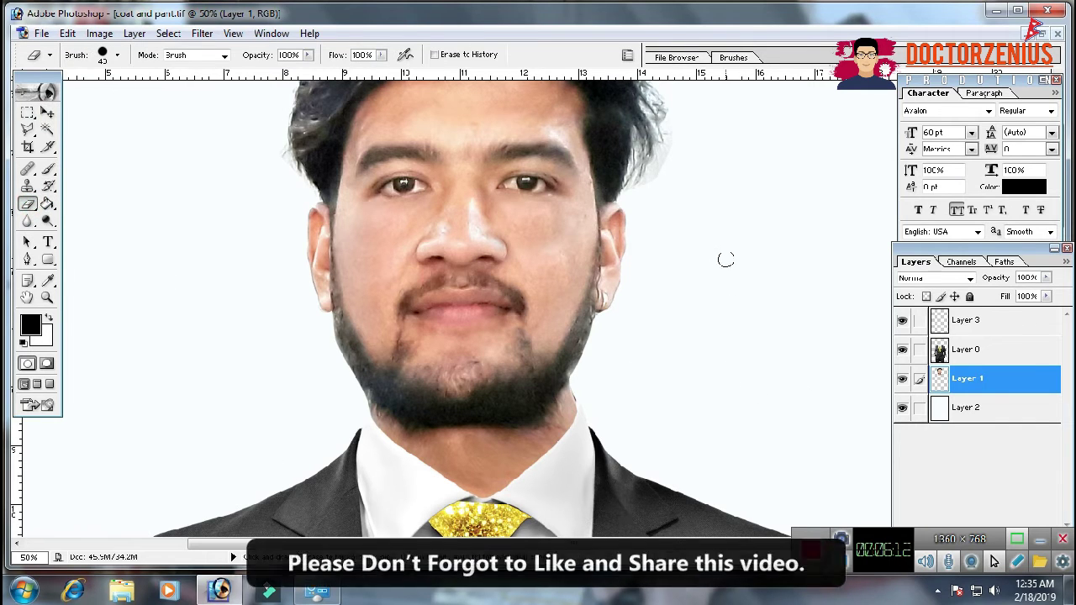
pyautogui.moveTo(721, 197); pyautogui.dragTo(677, 318)
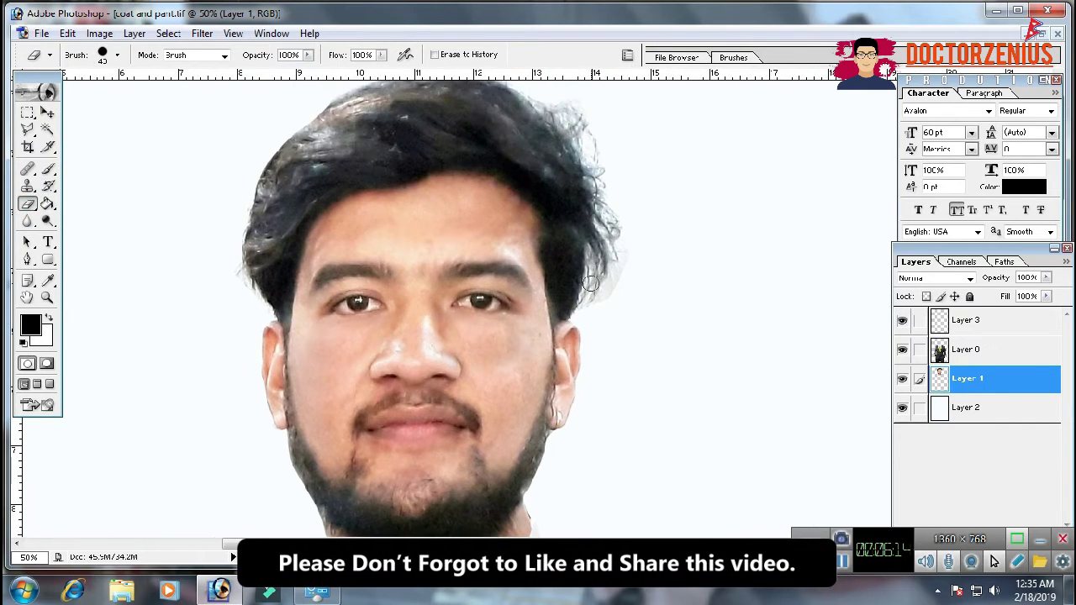
pyautogui.moveTo(632, 243); pyautogui.dragTo(611, 277)
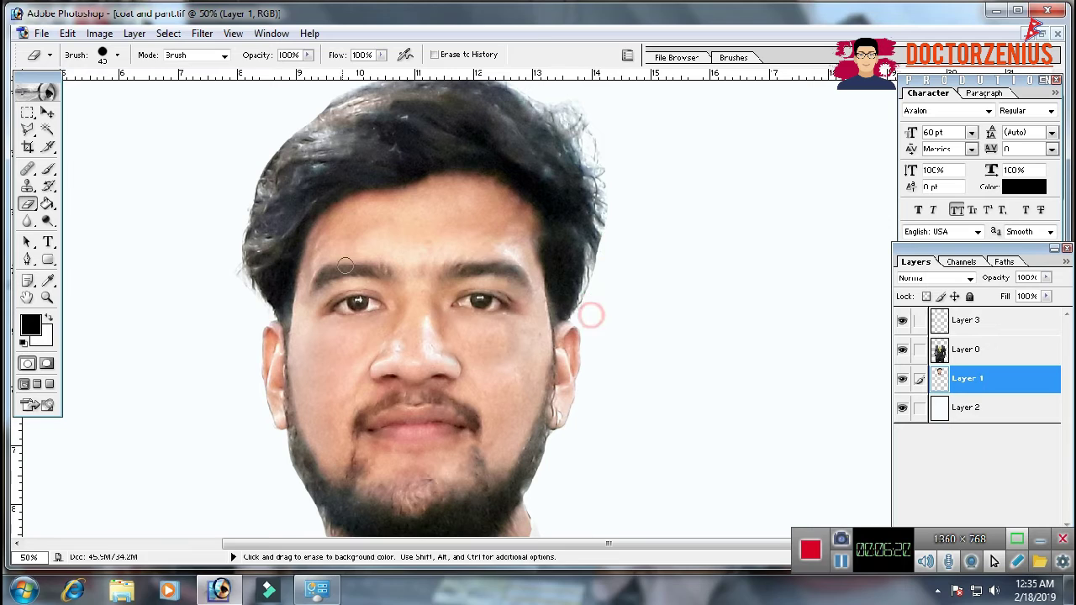
pyautogui.click(48, 204)
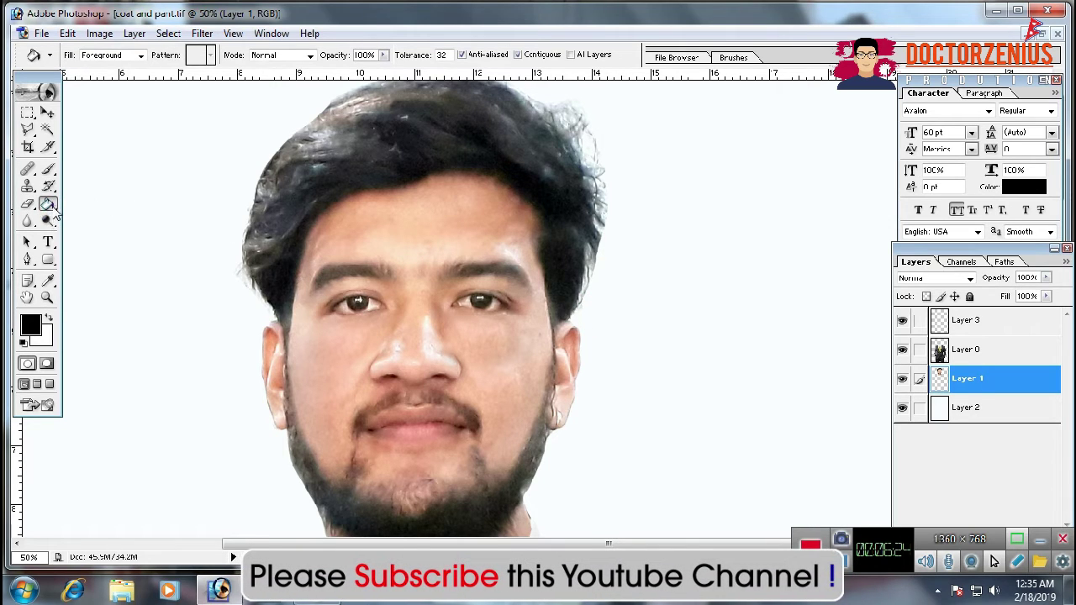
# - On Layer 2, set the foreground colour to deep blue 0261C3
pyautogui.click(1009, 413)
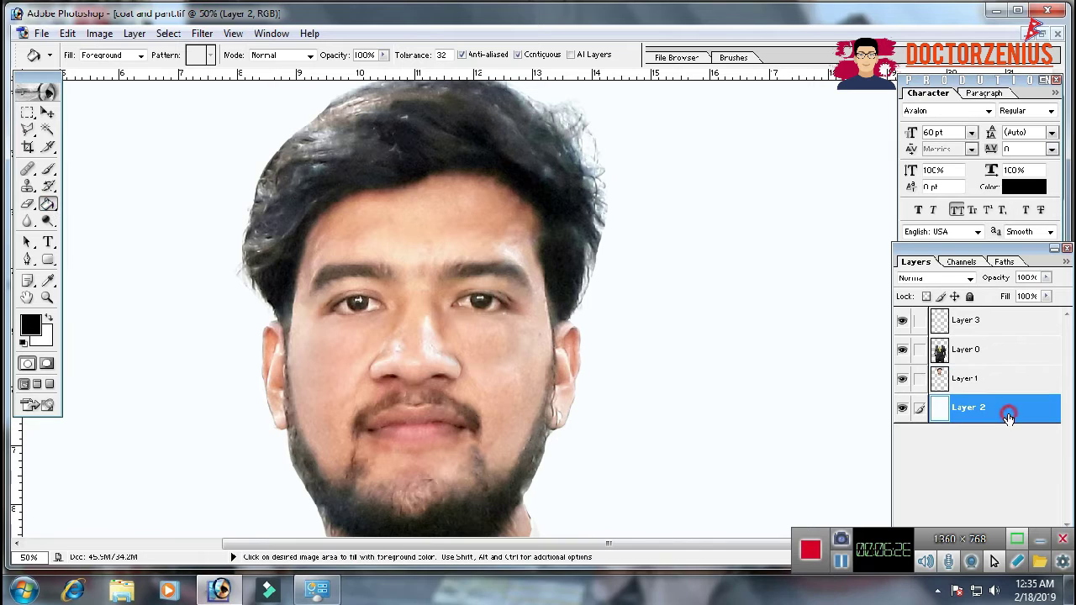
pyautogui.click(38, 328)
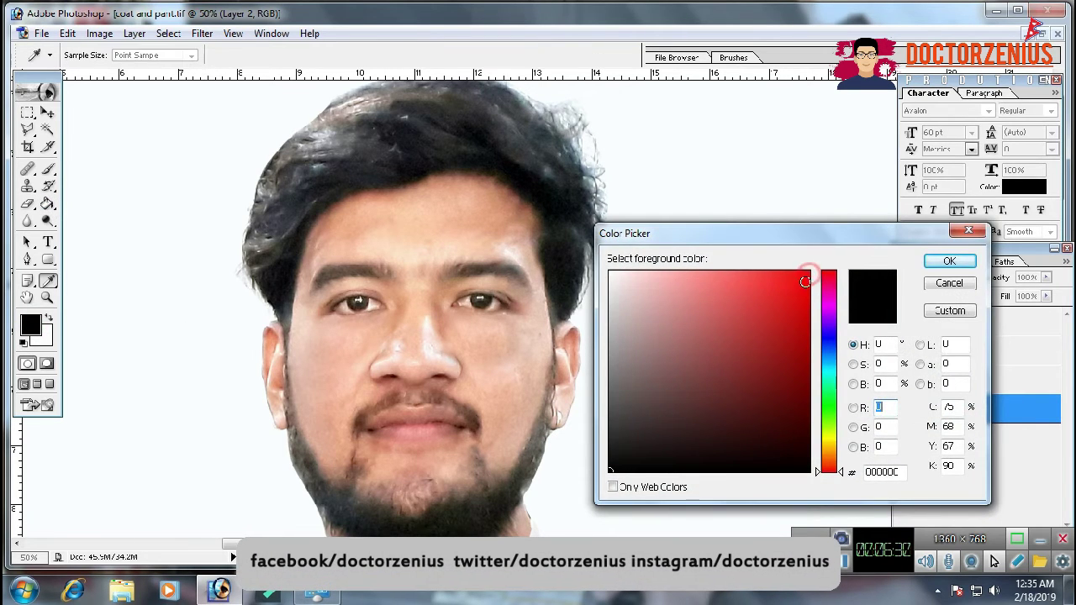
pyautogui.click(830, 353)
pyautogui.click(809, 320)
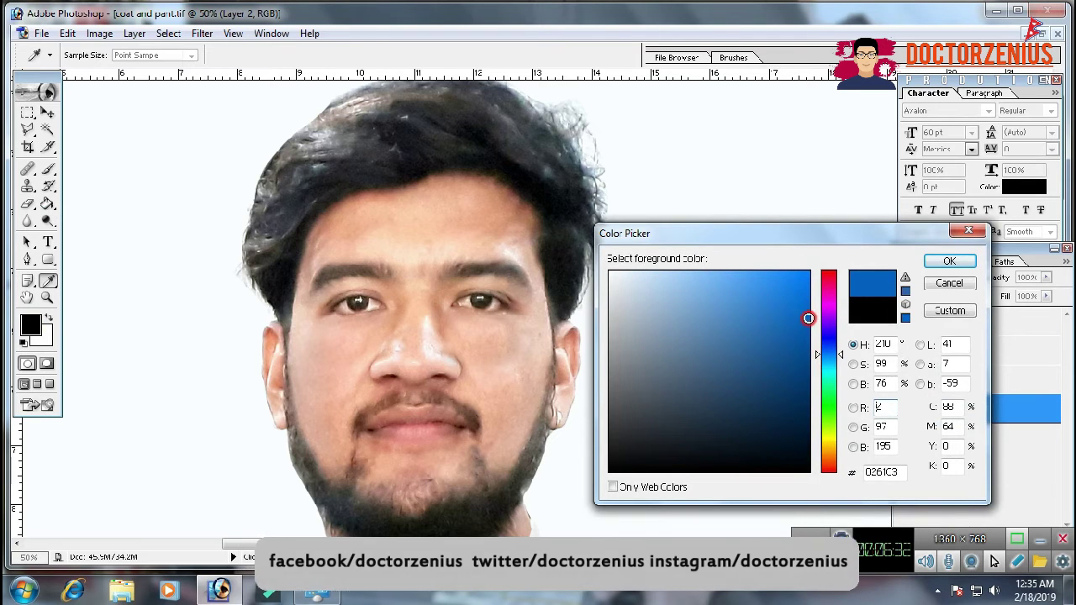
pyautogui.click(949, 262)
# - Try a blue paint-bucket fill on the background, then undo it to keep white
pyautogui.click(816, 262)
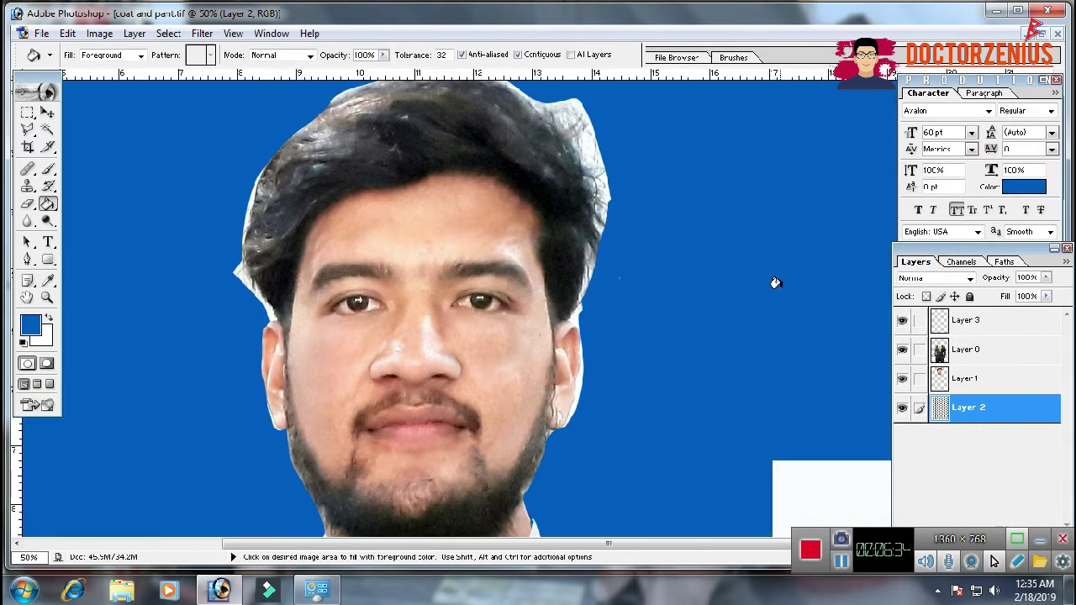
pyautogui.hotkey('ctrl', '0')
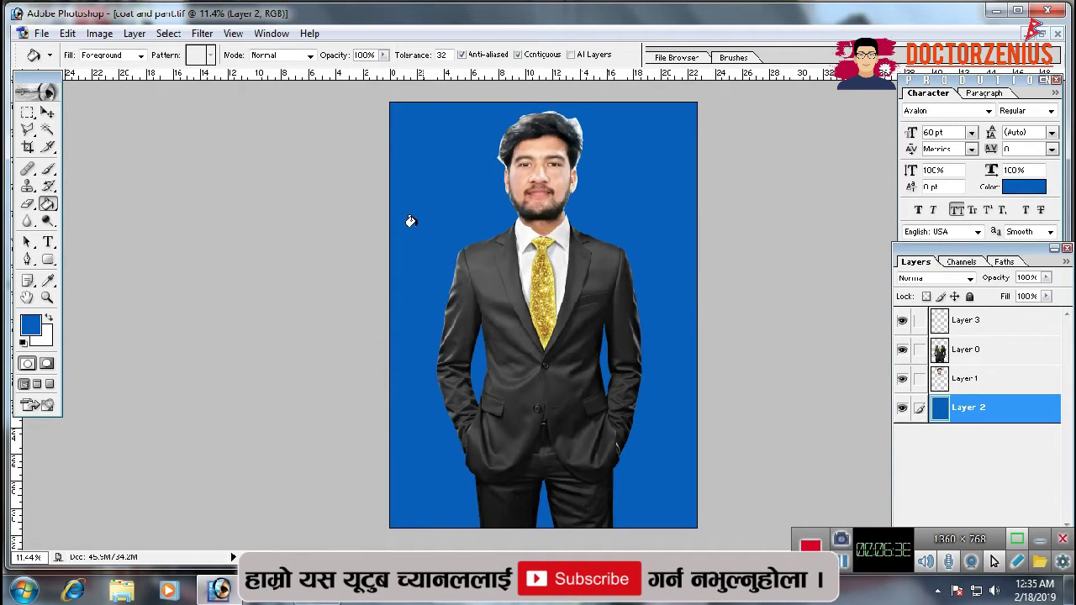
pyautogui.hotkey('ctrl', 'z')
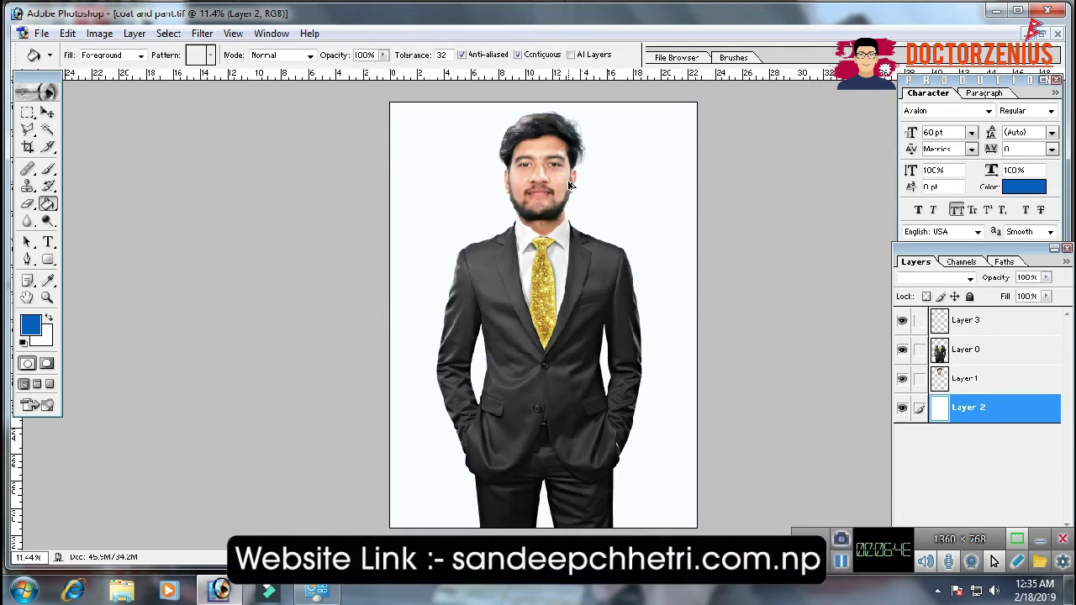
pyautogui.hotkey('ctrl', 'shift', 'd')
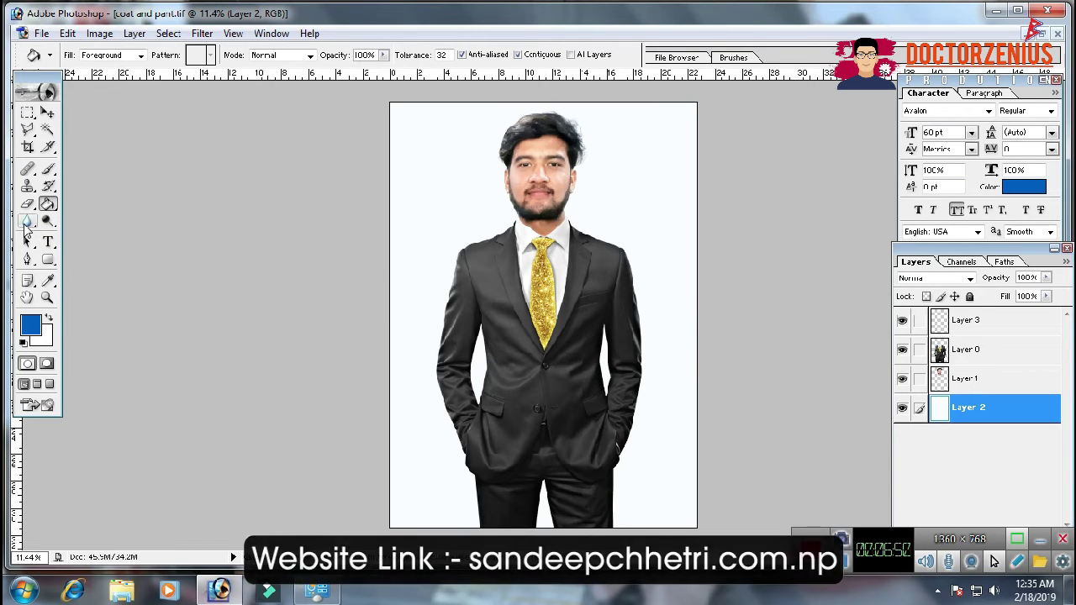
# - Zoom in on the face and blur the forehead skin with a 150 px Blur brush
pyautogui.click(26, 221)
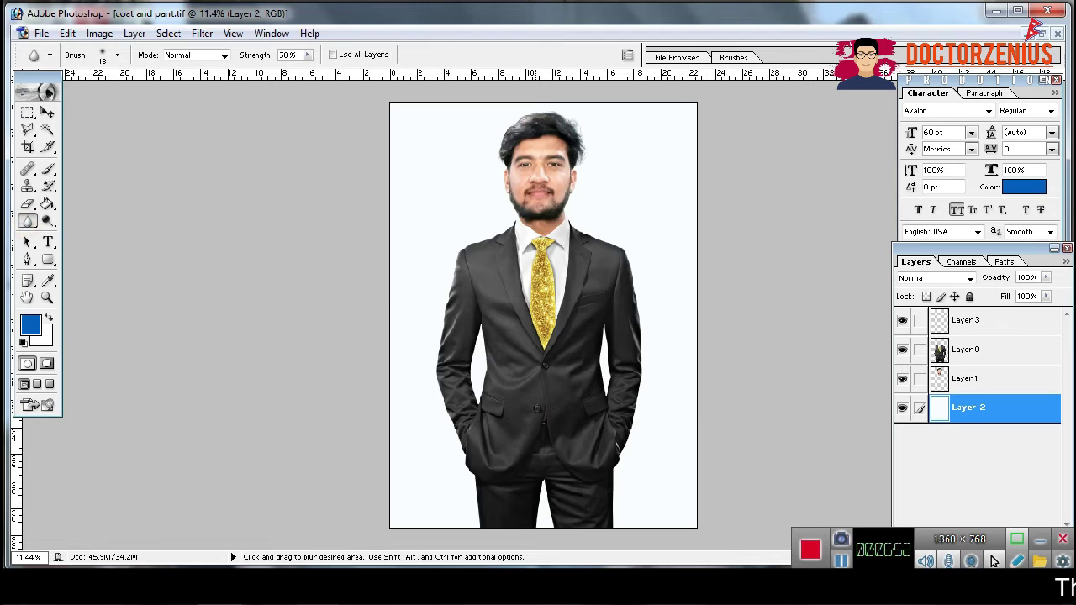
pyautogui.hotkey('ctrl', '+')
pyautogui.hotkey('ctrl', '+')
pyautogui.scroll(2, 536, 248)
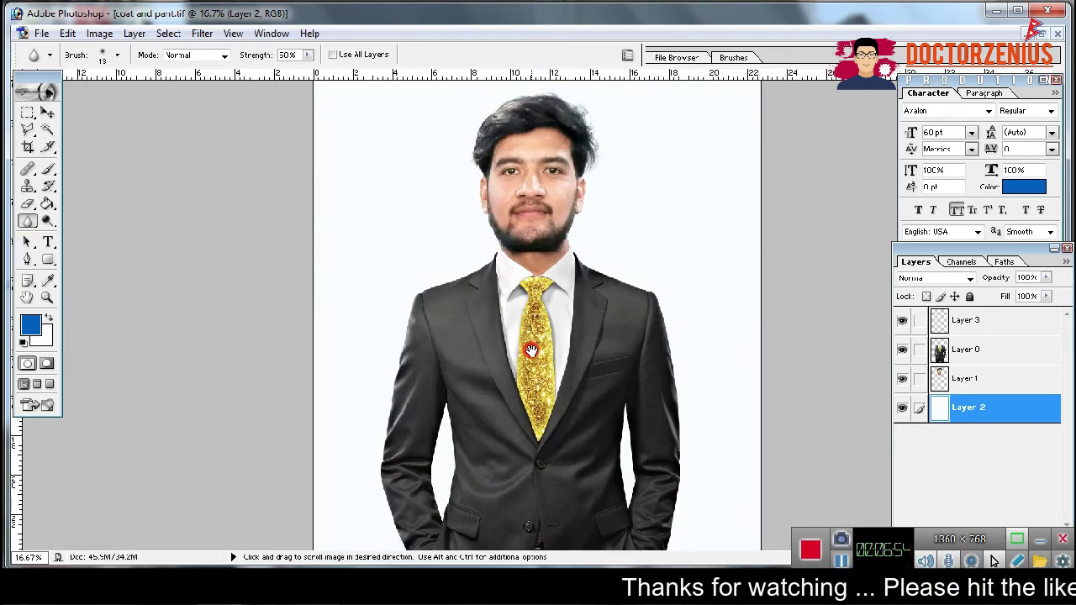
pyautogui.hotkey('ctrl', '+')
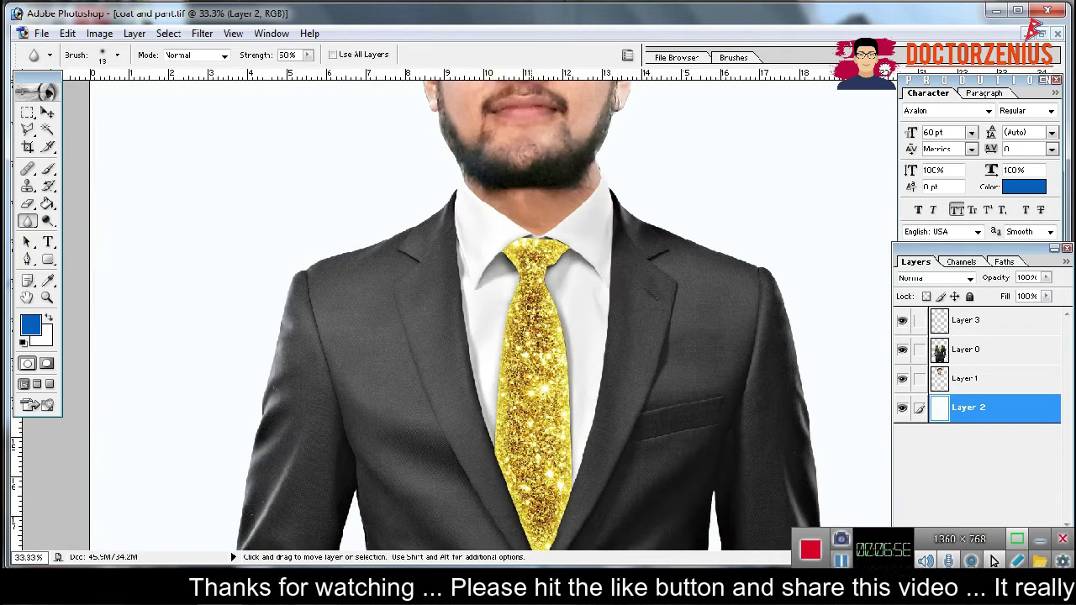
pyautogui.moveTo(583, 247); pyautogui.dragTo(584, 412)
pyautogui.press(']')
pyautogui.press(']')
pyautogui.press(']')
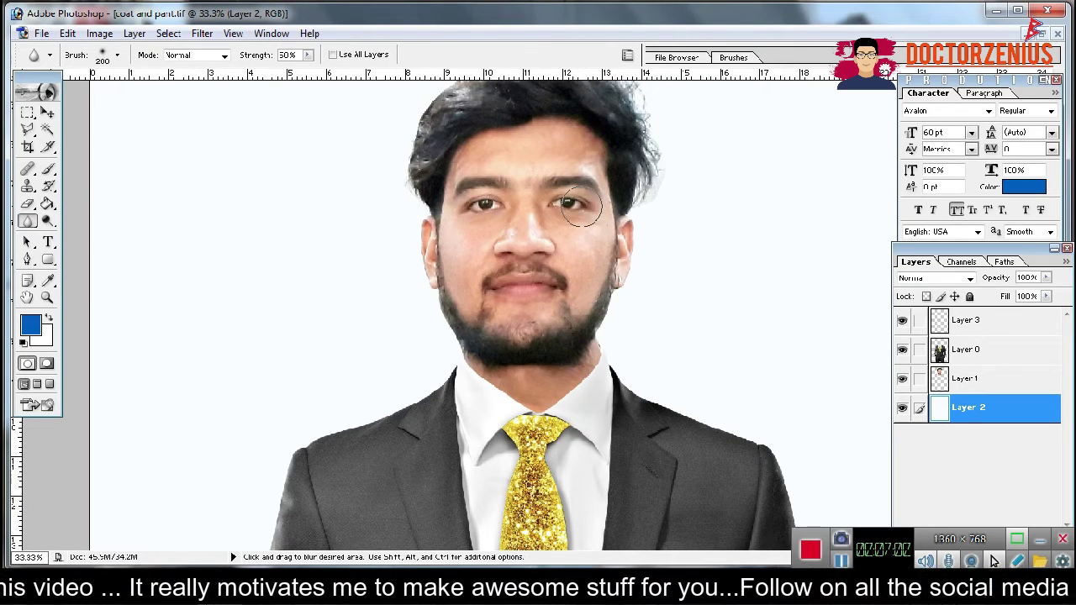
pyautogui.press(']')
pyautogui.press(']')
pyautogui.press(']')
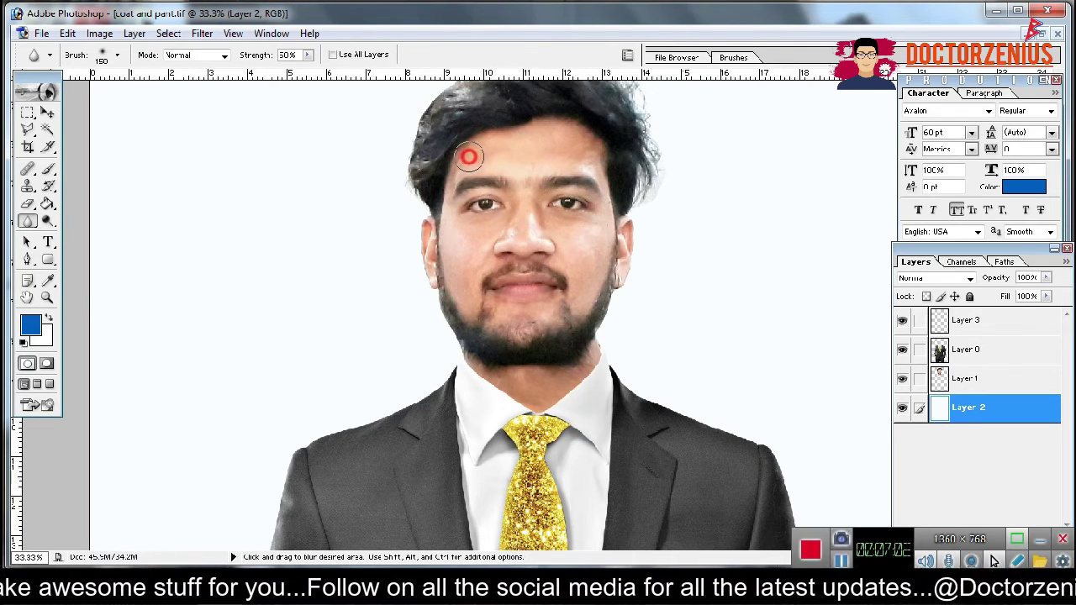
pyautogui.moveTo(607, 191); pyautogui.dragTo(467, 208)
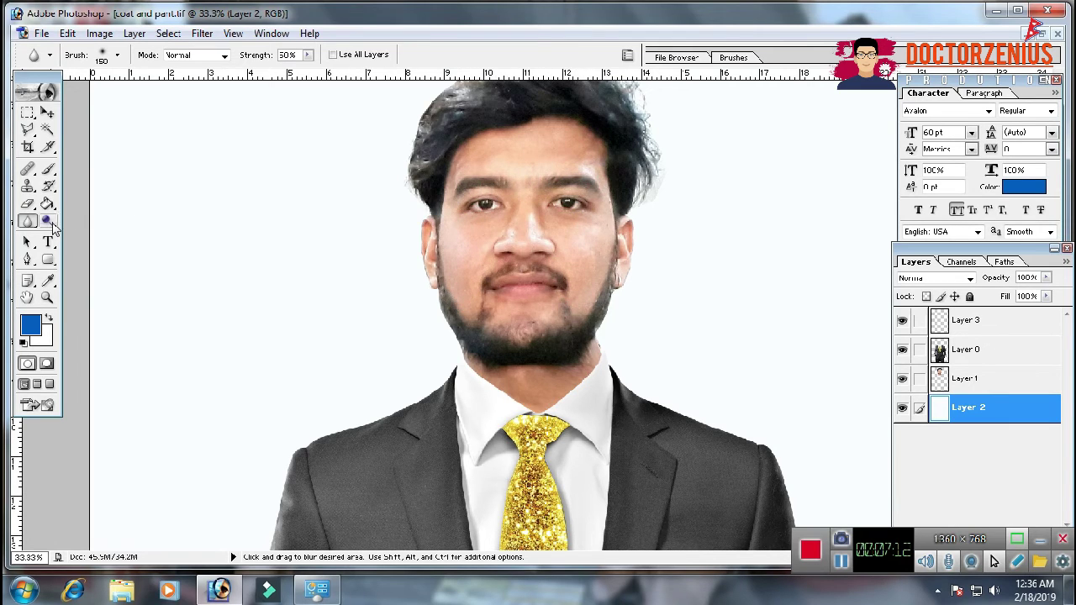
# - On Layer 1, darken the forehead, cheek, chin and jaw with the Burn tool
pyautogui.click(49, 222)
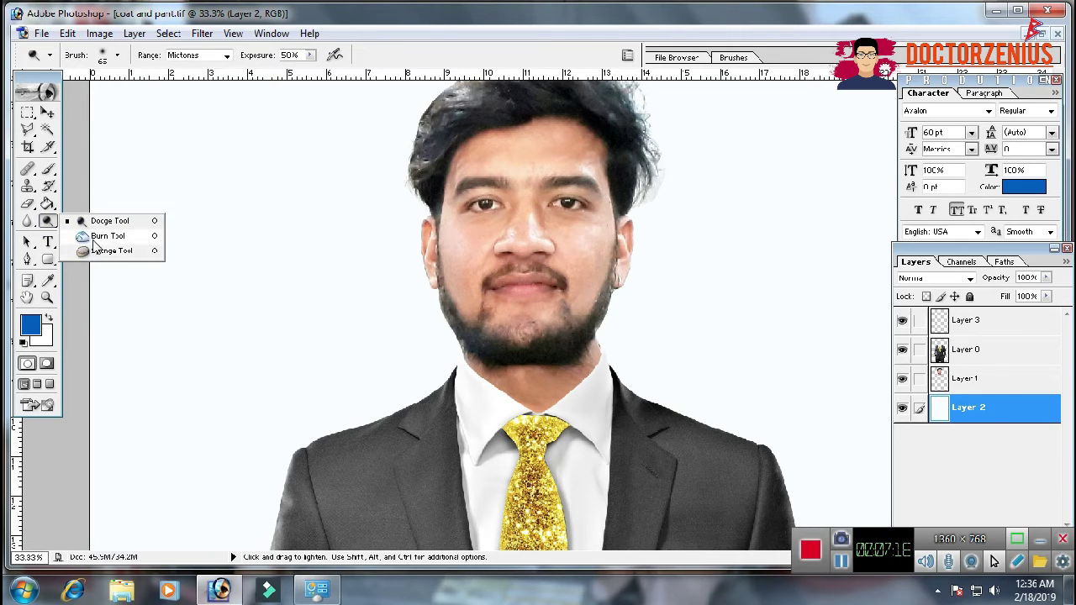
pyautogui.click(97, 236)
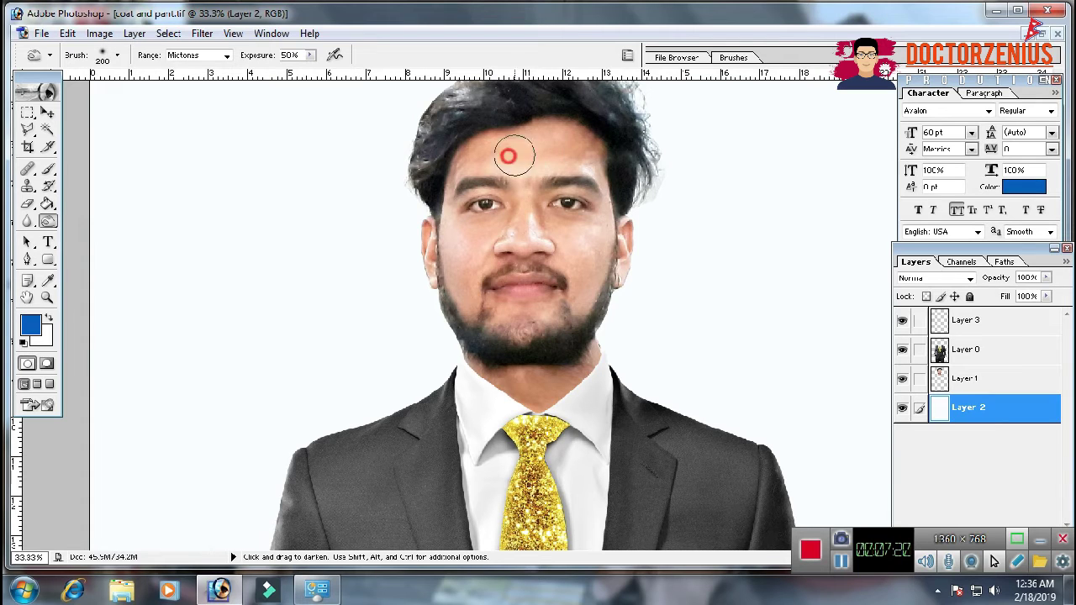
pyautogui.click(968, 357)
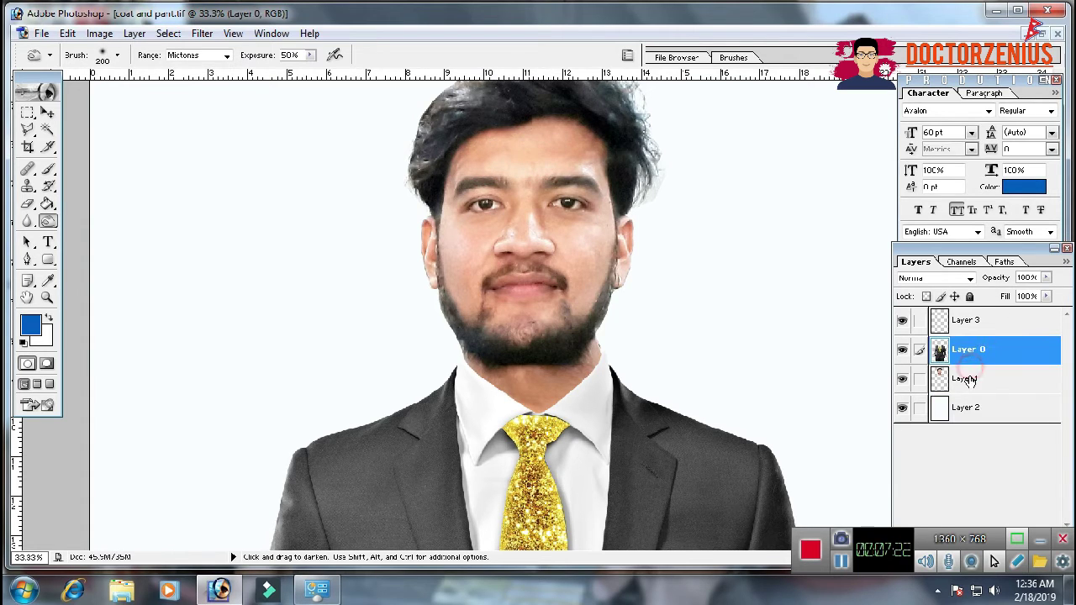
pyautogui.click(968, 378)
pyautogui.moveTo(556, 145)
pyautogui.mouseDown()
pyautogui.moveTo(455, 204)
pyautogui.moveTo(457, 300)
pyautogui.moveTo(468, 247)
pyautogui.moveTo(482, 283)
pyautogui.moveTo(545, 140)
pyautogui.moveTo(557, 247)
pyautogui.moveTo(589, 159)
pyautogui.mouseUp()
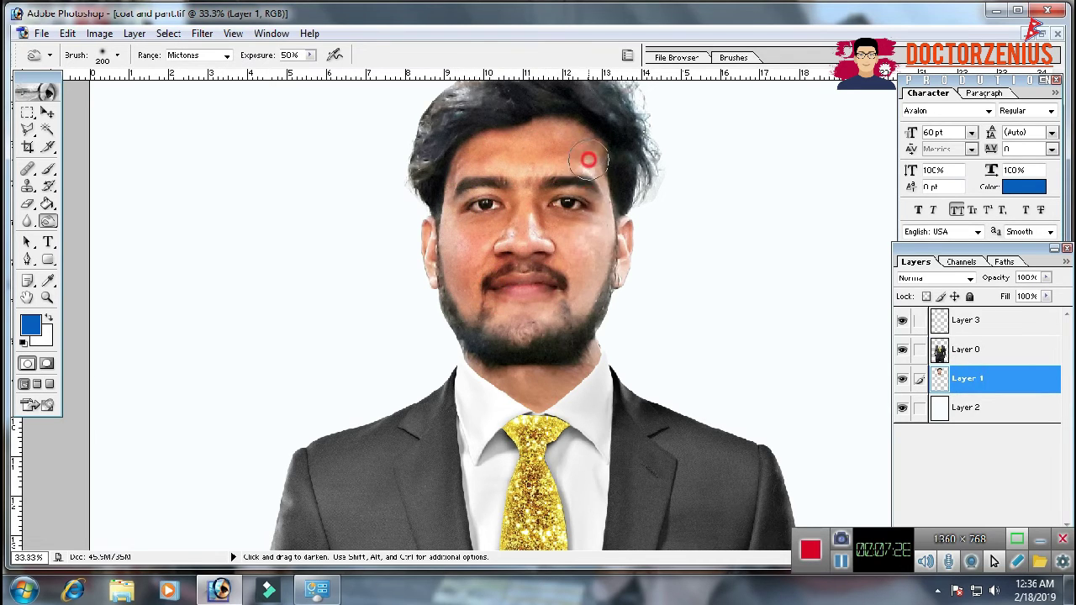
pyautogui.moveTo(585, 286)
pyautogui.mouseDown()
pyautogui.moveTo(538, 314)
pyautogui.moveTo(497, 300)
pyautogui.moveTo(463, 308)
pyautogui.moveTo(512, 315)
pyautogui.moveTo(561, 156)
pyautogui.mouseUp()
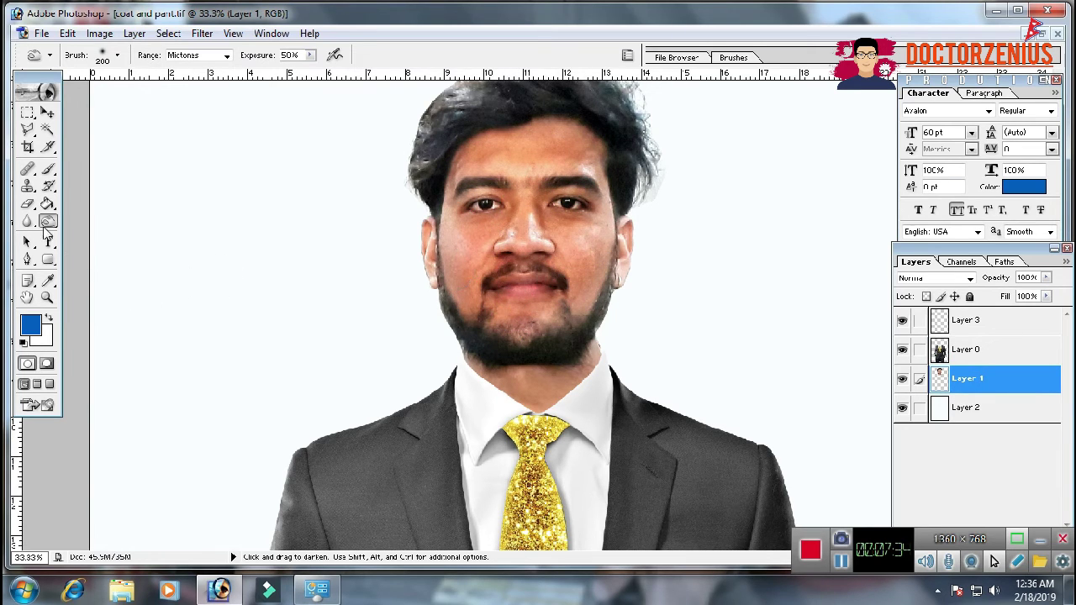
# - Lighten the forehead, cheeks, eye area, mouth and chin with a 200 px Dodge brush
pyautogui.rightClick(47, 223)
pyautogui.click(84, 236)
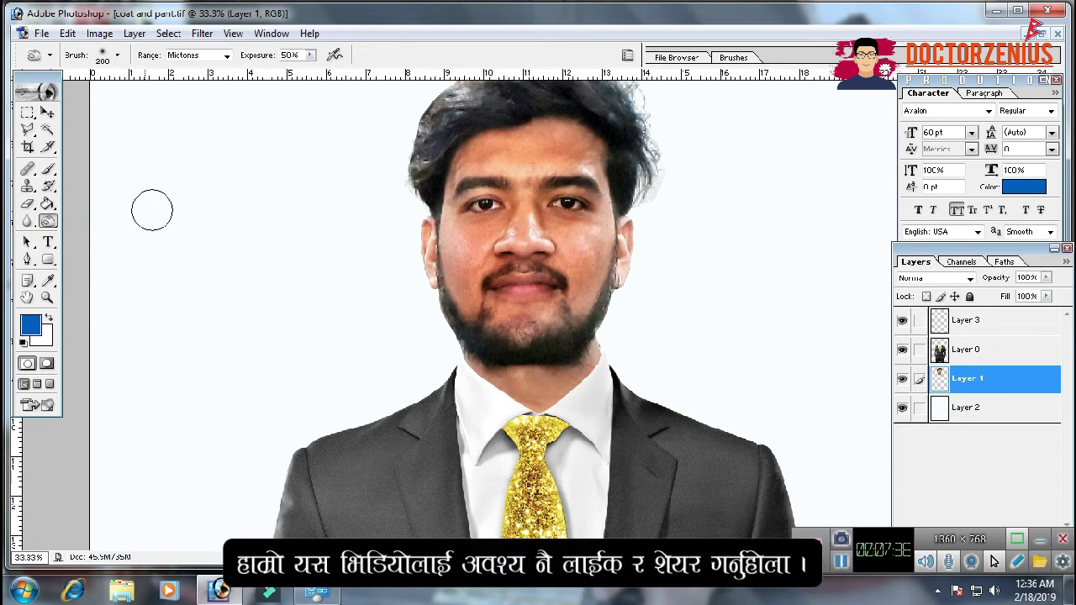
pyautogui.rightClick(46, 221)
pyautogui.click(93, 252)
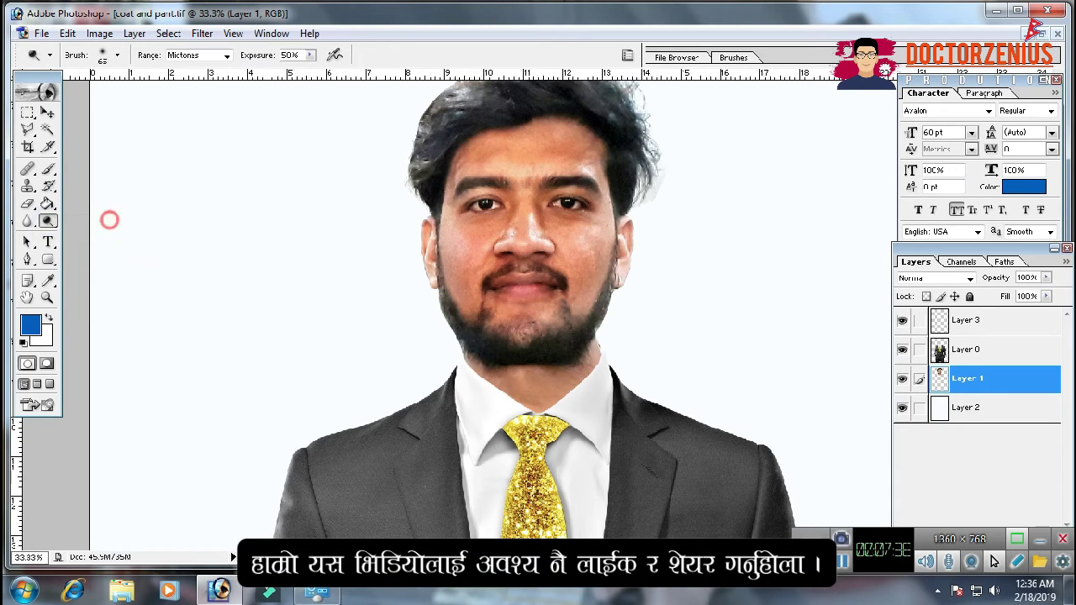
pyautogui.press(']')
pyautogui.press(']')
pyautogui.press(']')
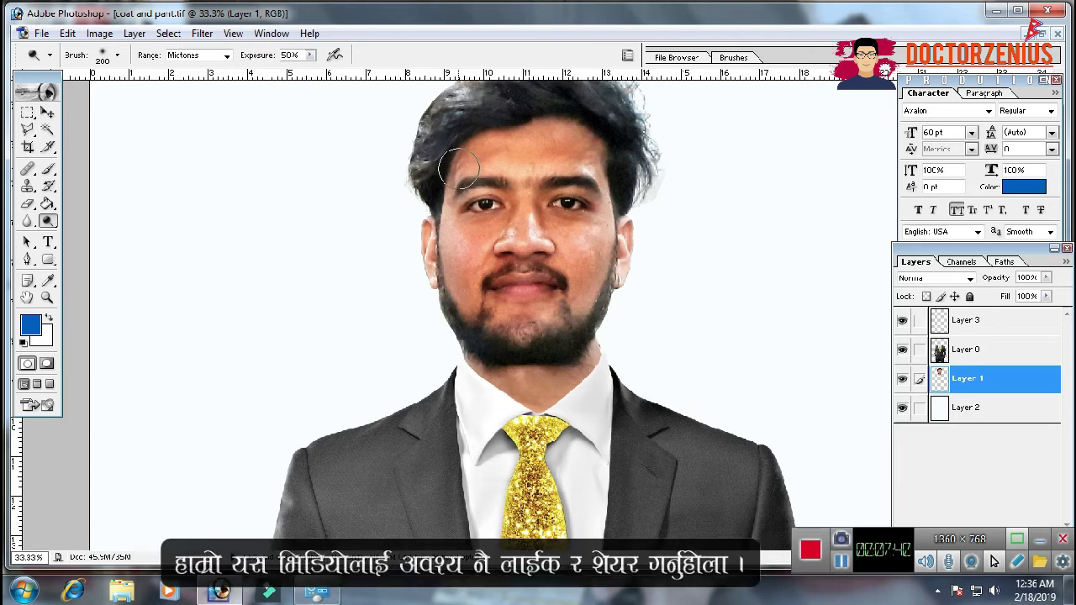
pyautogui.click(553, 142)
pyautogui.moveTo(552, 141)
pyautogui.mouseDown()
pyautogui.moveTo(463, 250)
pyautogui.moveTo(493, 220)
pyautogui.moveTo(526, 282)
pyautogui.moveTo(569, 289)
pyautogui.moveTo(588, 170)
pyautogui.moveTo(587, 245)
pyautogui.mouseUp()
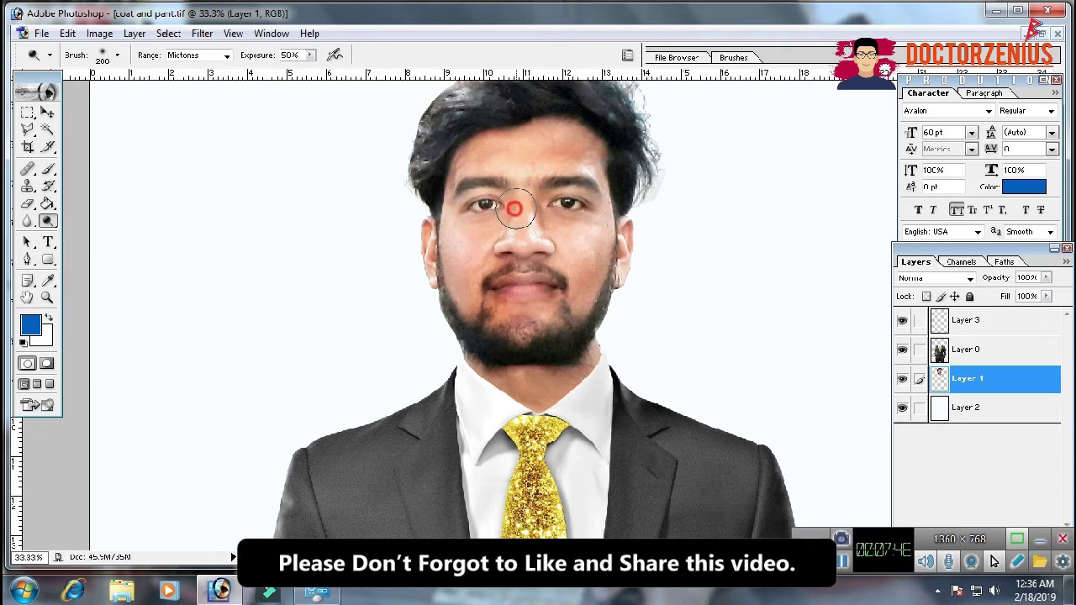
pyautogui.moveTo(513, 207)
pyautogui.mouseDown()
pyautogui.moveTo(492, 293)
pyautogui.moveTo(521, 298)
pyautogui.moveTo(521, 312)
pyautogui.moveTo(571, 318)
pyautogui.moveTo(589, 245)
pyautogui.mouseUp()
pyautogui.moveTo(514, 158); pyautogui.dragTo(457, 238)
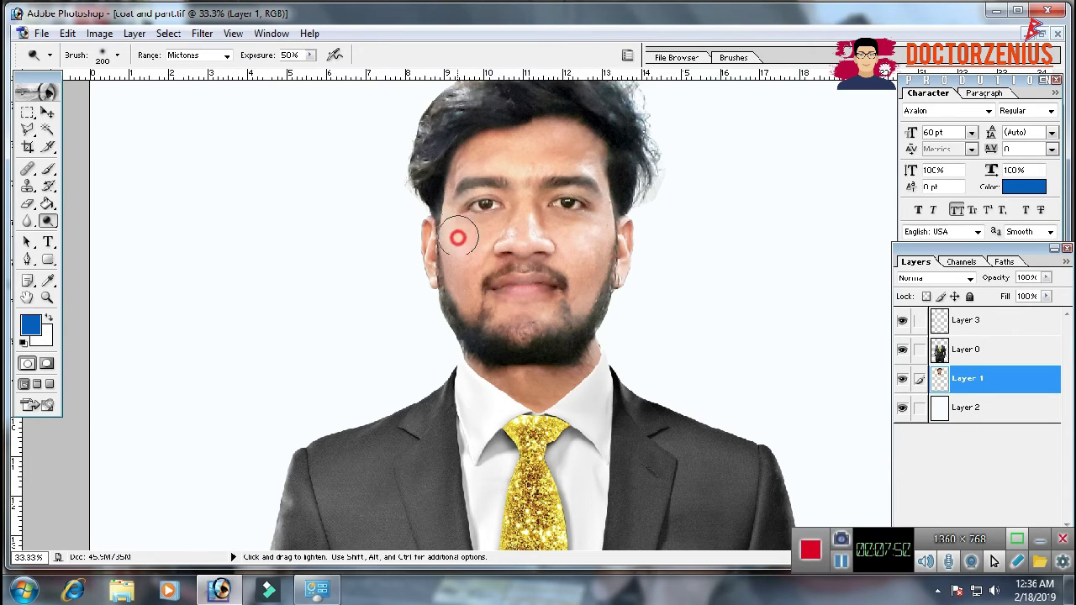
pyautogui.moveTo(465, 292)
pyautogui.mouseDown()
pyautogui.moveTo(500, 260)
pyautogui.moveTo(509, 311)
pyautogui.moveTo(547, 198)
pyautogui.moveTo(537, 153)
pyautogui.mouseUp()
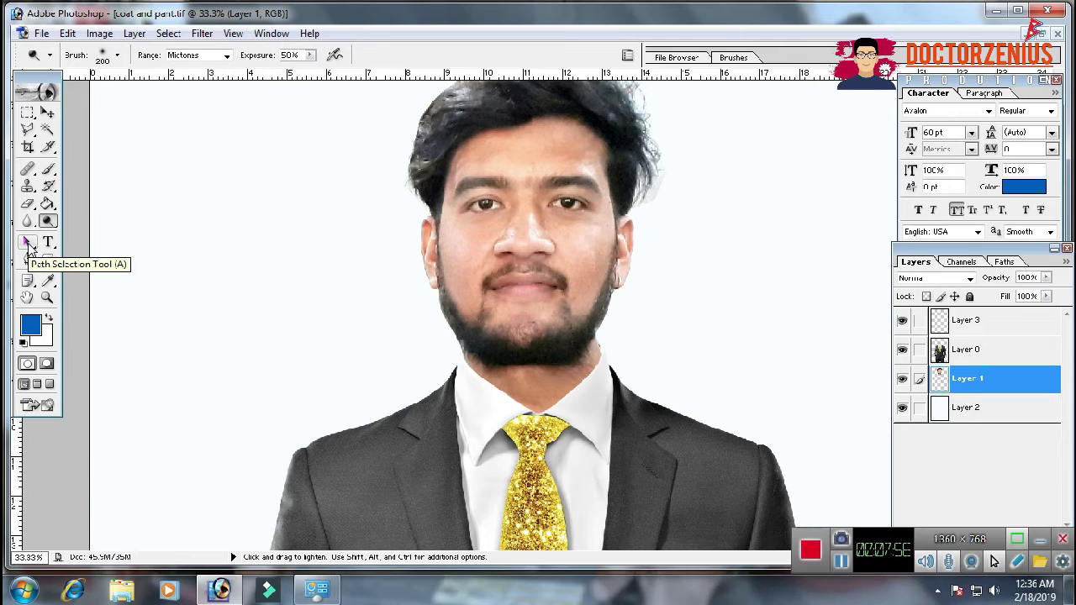
# - Type SANDEEP, enlarge it to 194 pt, and drag it over the lower trousers
pyautogui.click(28, 244)
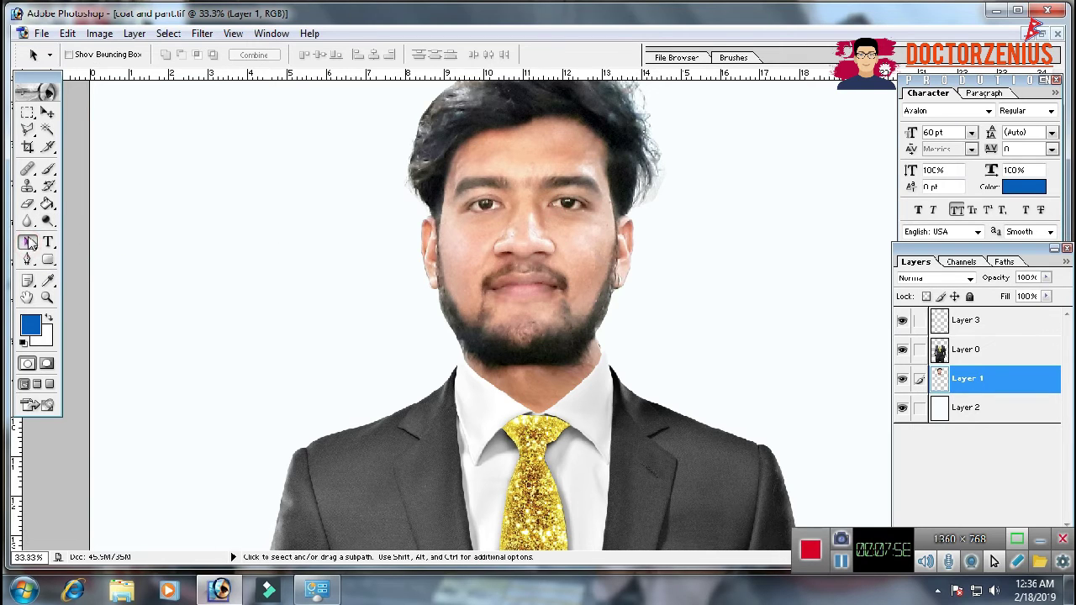
pyautogui.click(46, 243)
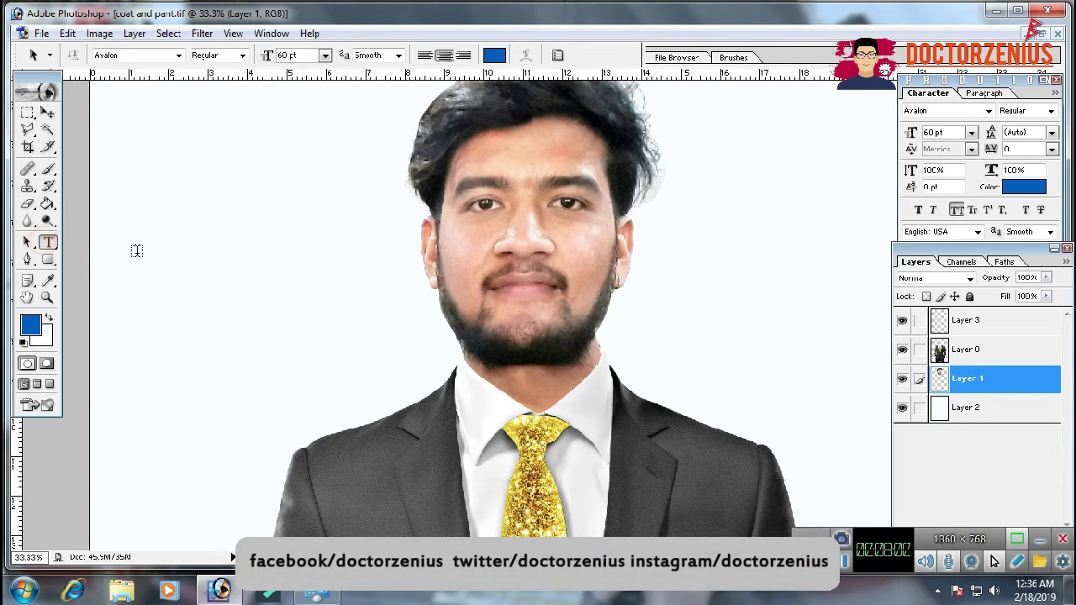
pyautogui.hotkey('ctrl', '0')
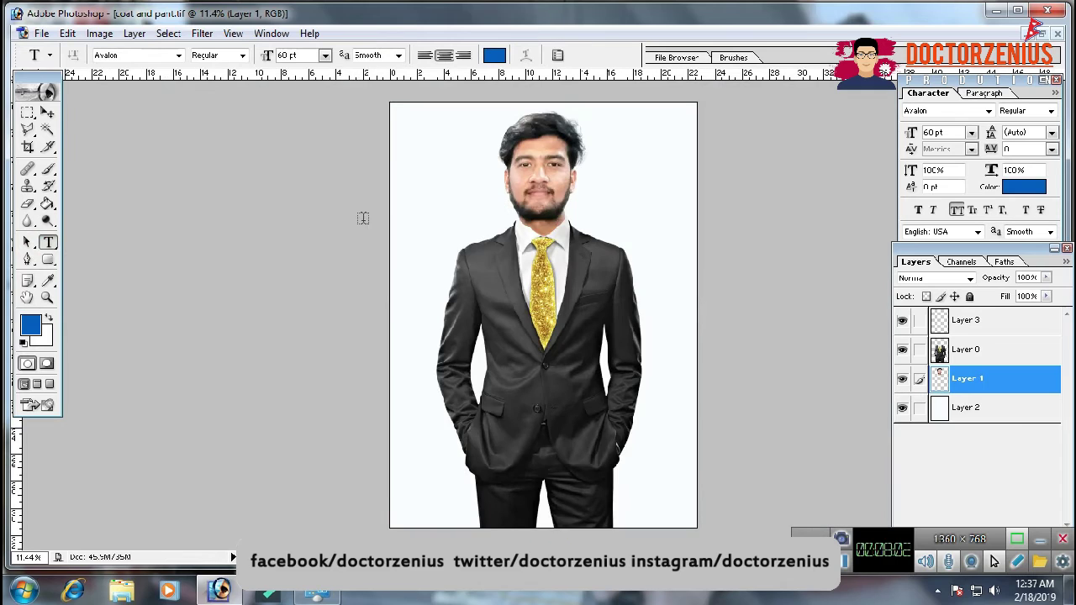
pyautogui.click(421, 245)
pyautogui.write('SANDEEP')
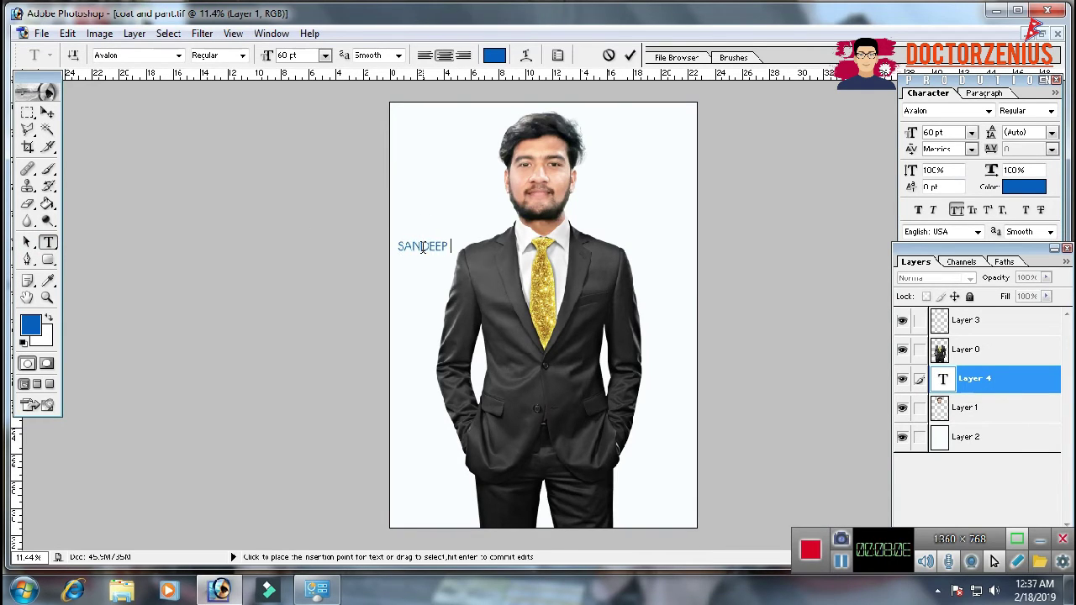
pyautogui.doubleClick(424, 250)
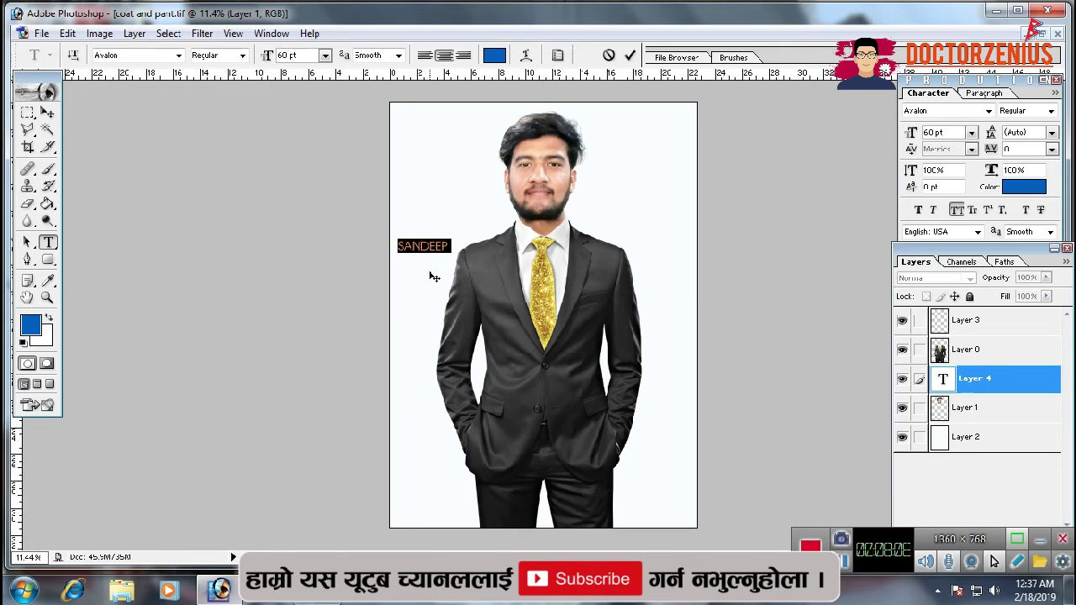
pyautogui.hotkey('ctrl', 'shift', '.')
pyautogui.hotkey('ctrl', 'shift', '.')
pyautogui.hotkey('ctrl', 'shift', '.')
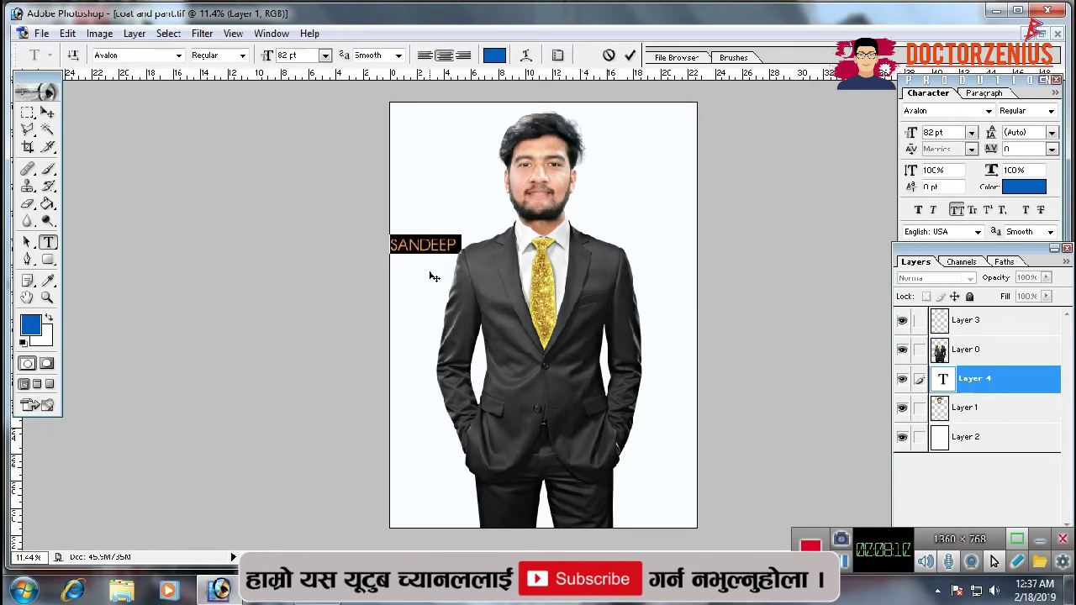
pyautogui.hotkey('ctrl', 'shift', '.')
pyautogui.hotkey('ctrl', 'shift', '.')
pyautogui.hotkey('ctrl', 'shift', '.')
pyautogui.hotkey('ctrl', 'shift', '.')
pyautogui.hotkey('ctrl', 'shift', '.')
pyautogui.hotkey('ctrl', 'shift', '.')
pyautogui.hotkey('ctrl', 'shift', '.')
pyautogui.hotkey('ctrl', 'shift', '.')
pyautogui.hotkey('ctrl', 'shift', '.')
pyautogui.hotkey('ctrl', 'shift', '.')
pyautogui.hotkey('ctrl', 'shift', '.')
pyautogui.hotkey('ctrl', 'shift', '.')
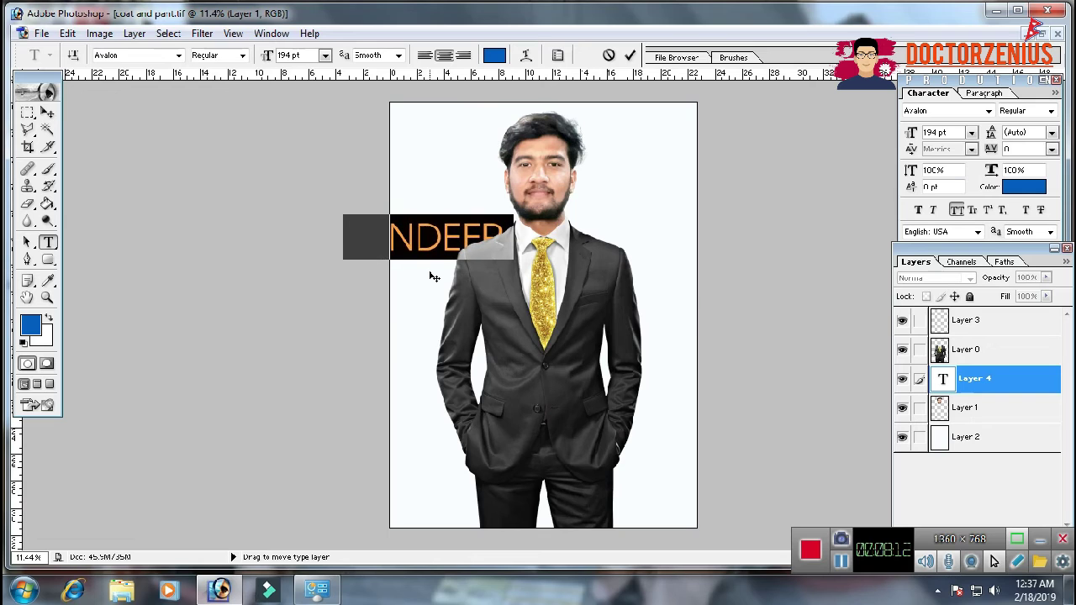
pyautogui.click(48, 113)
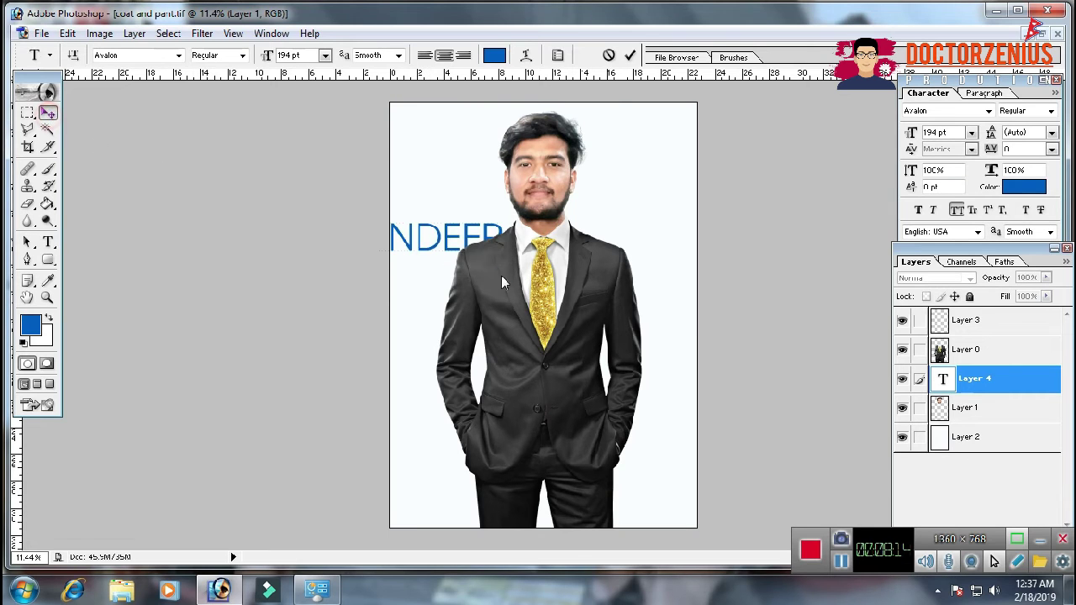
pyautogui.moveTo(434, 240)
pyautogui.mouseDown()
pyautogui.moveTo(604, 144)
pyautogui.moveTo(570, 484)
pyautogui.mouseUp()
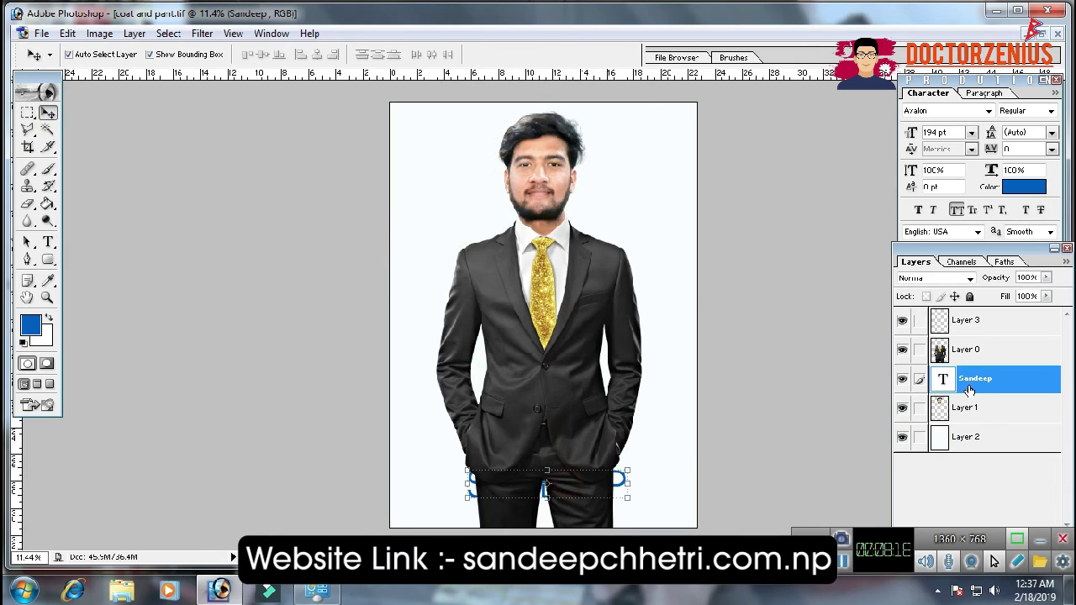
# - Move the SANDEEP layer to the top of the stack and scale the text to about 150%
pyautogui.moveTo(975, 380); pyautogui.dragTo(984, 313)
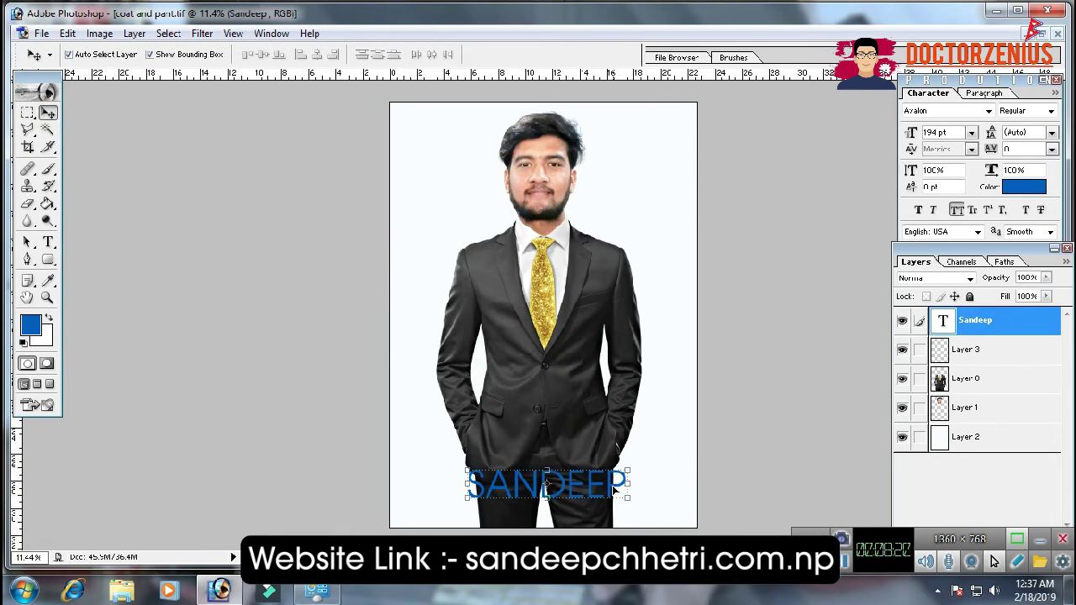
pyautogui.hotkey('ctrl', 't')
pyautogui.moveTo(628, 496); pyautogui.dragTo(667, 519)
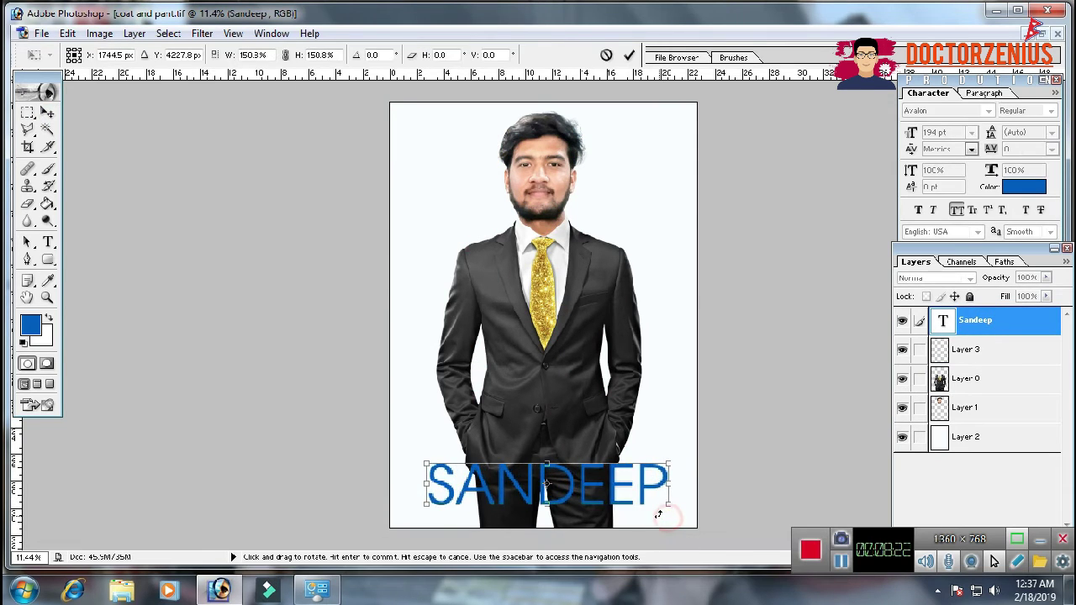
pyautogui.press('Return')
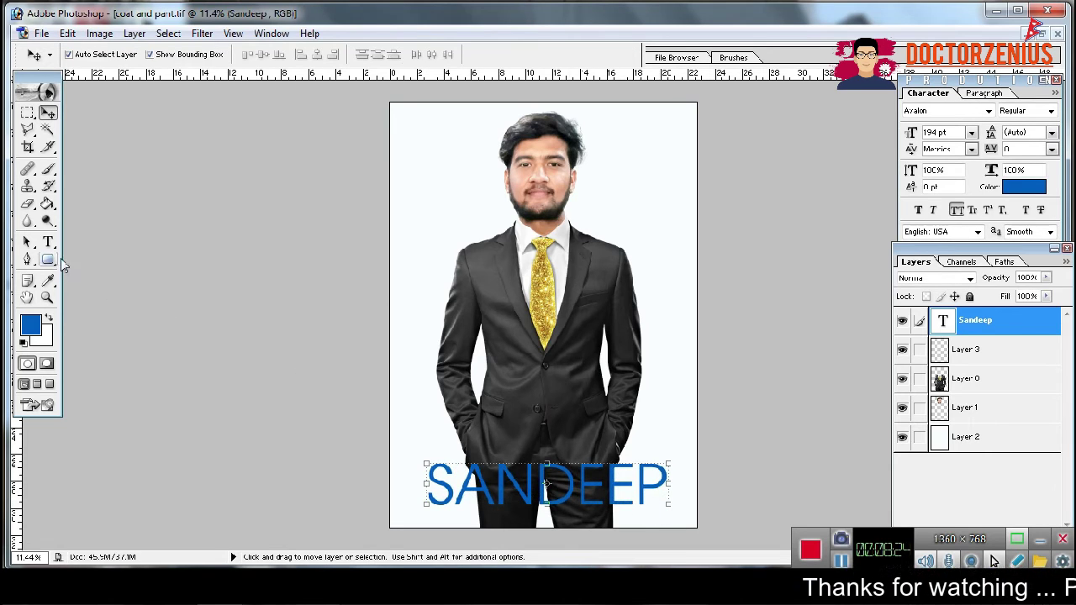
# - Restyle SANDEEP in AvantGarde LT Medium Bold and make it white
pyautogui.click(49, 242)
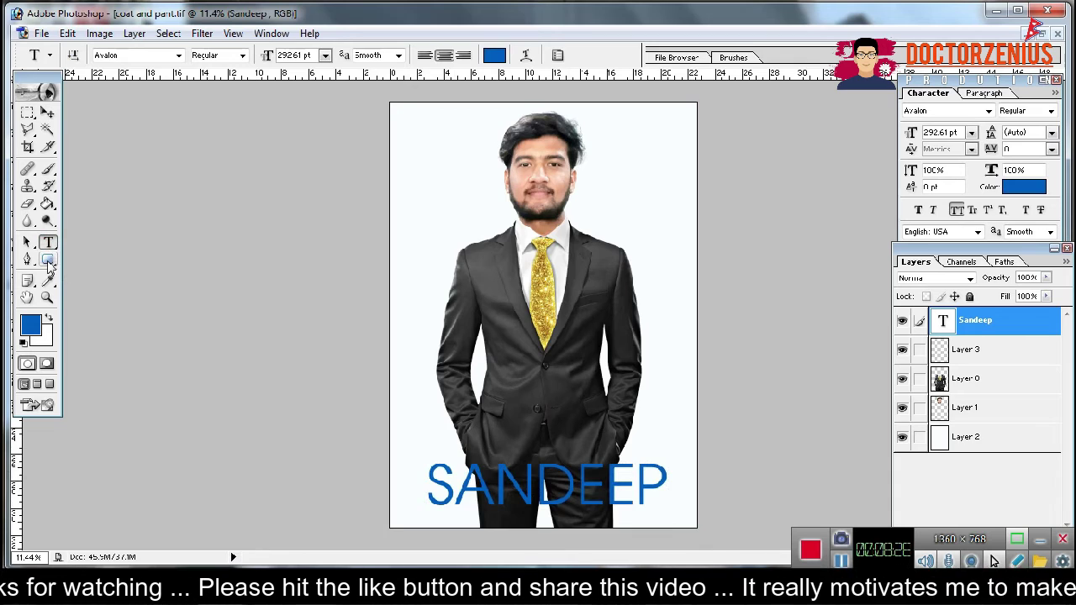
pyautogui.click(485, 491)
pyautogui.doubleClick(484, 492)
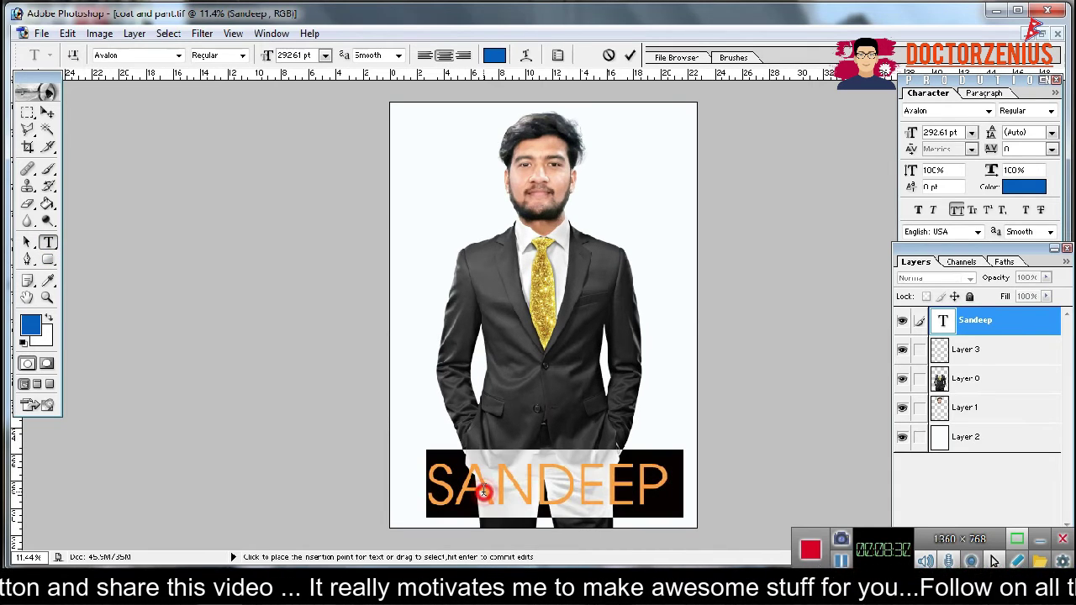
pyautogui.click(130, 57)
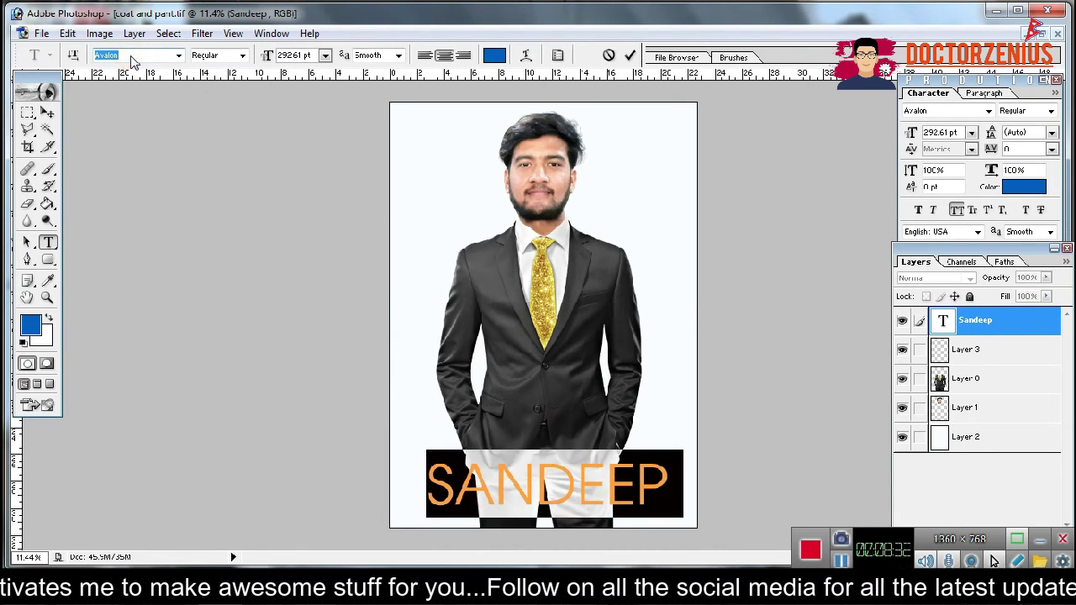
pyautogui.press('Down')
pyautogui.press('Down')
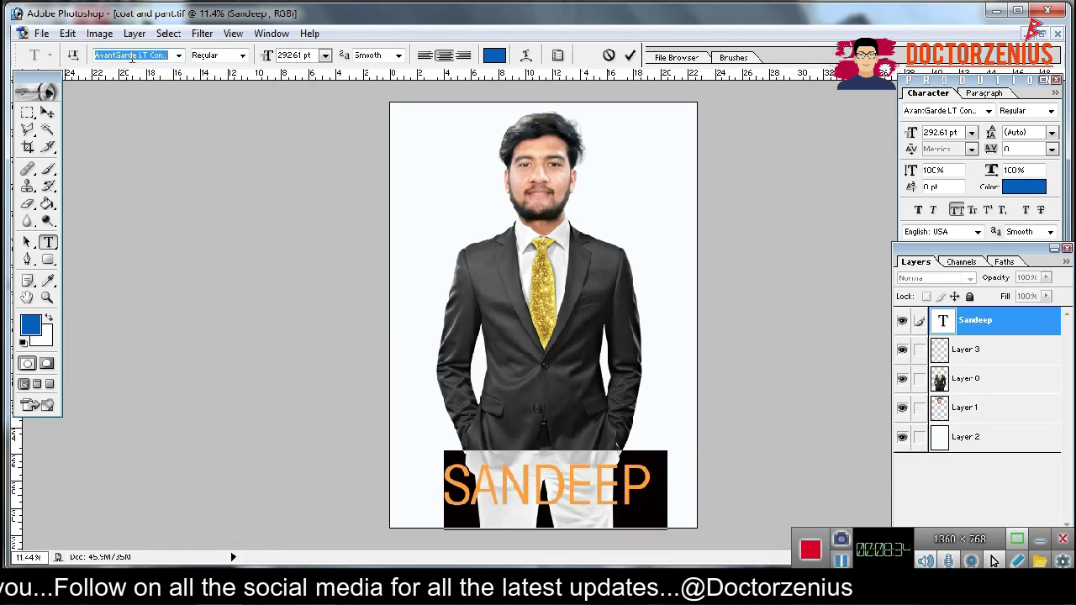
pyautogui.press('Down')
pyautogui.press('Down')
pyautogui.press('Down')
pyautogui.press('Up')
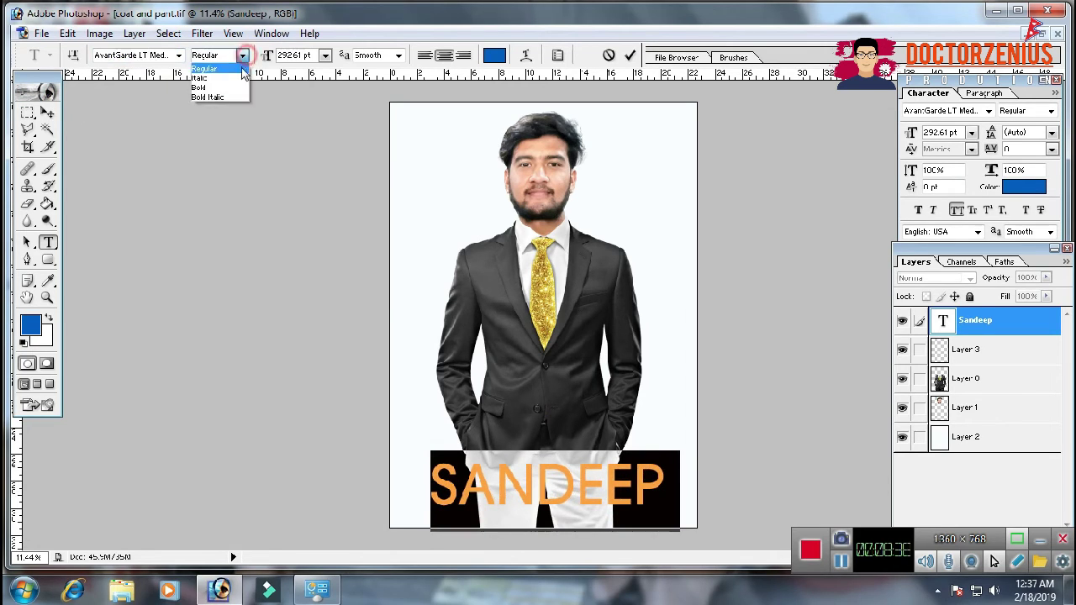
pyautogui.click(220, 88)
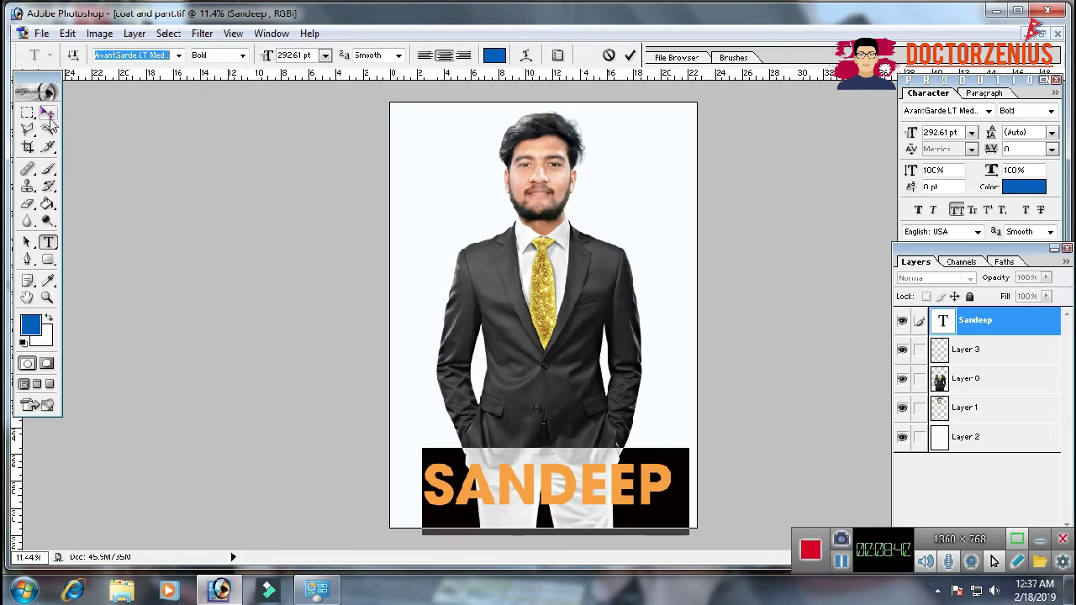
pyautogui.click(48, 320)
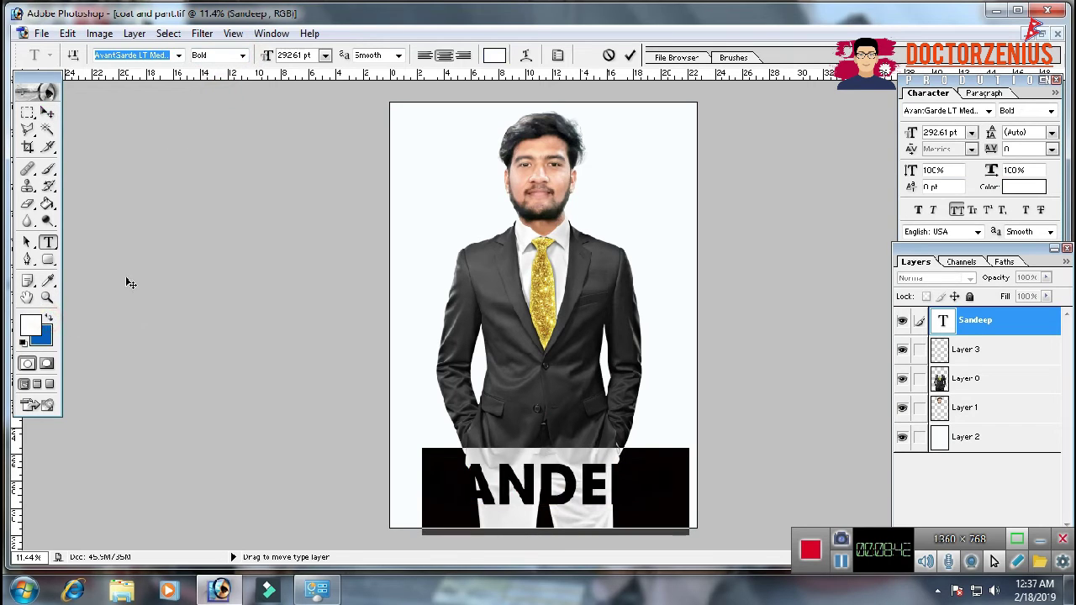
pyautogui.click(48, 113)
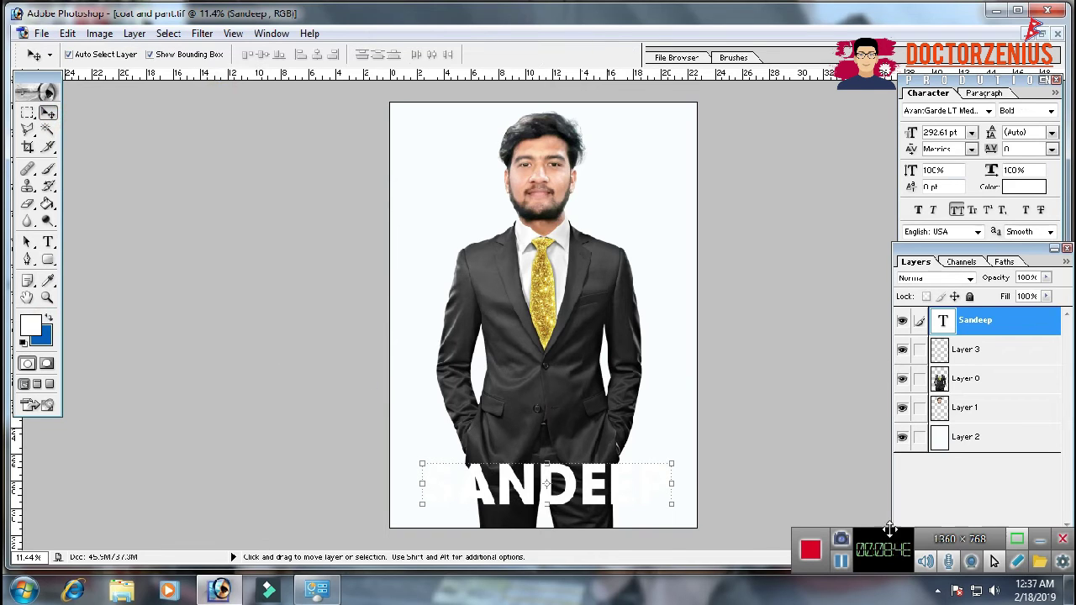
# - Add a black Stroke layer style to the SANDEEP text
pyautogui.click(1040, 542)
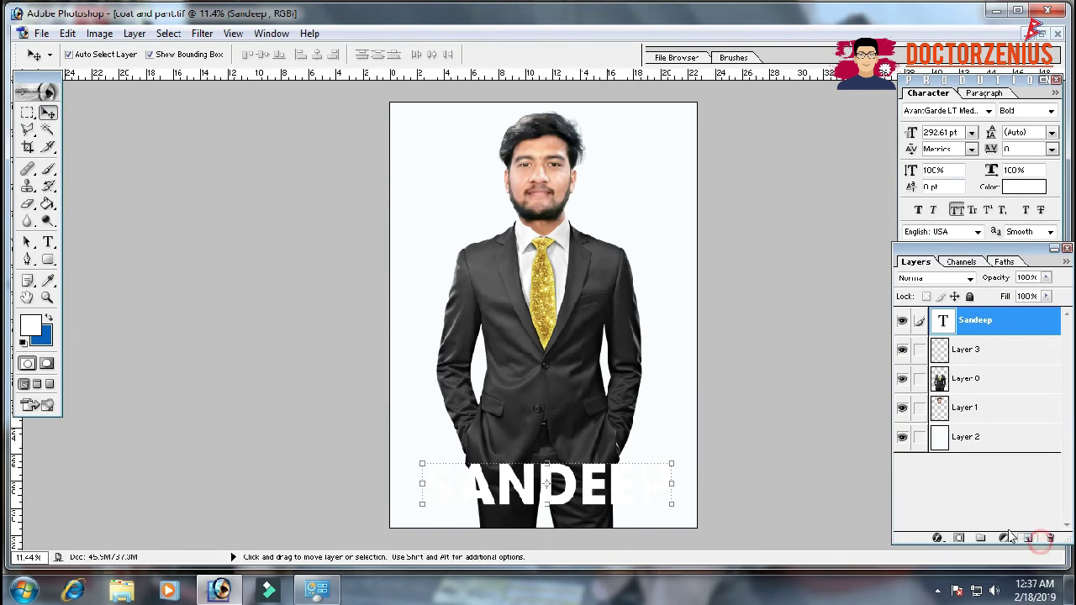
pyautogui.click(939, 539)
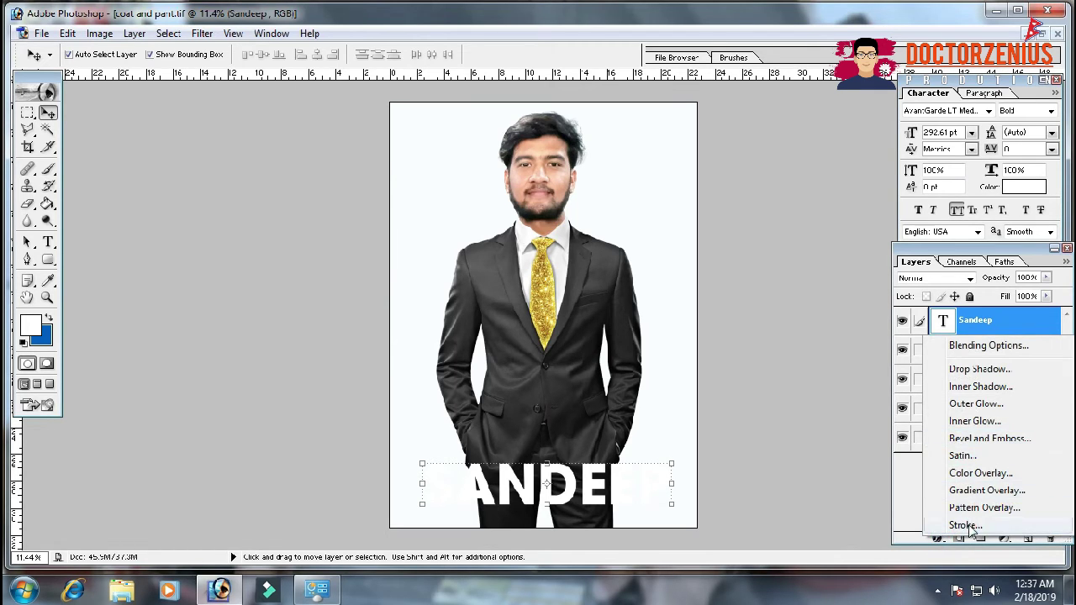
pyautogui.click(965, 525)
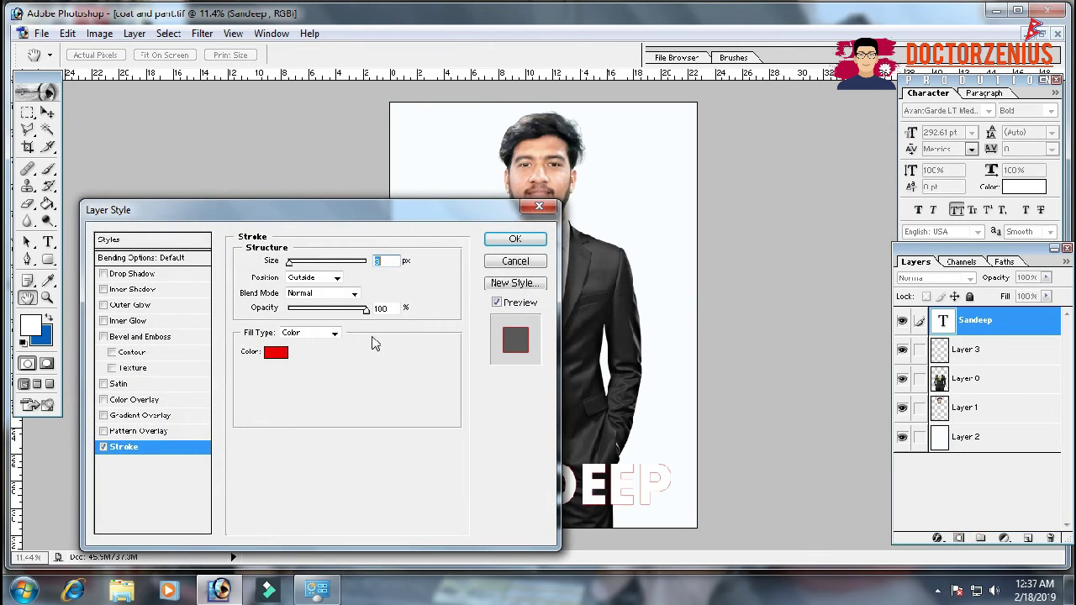
pyautogui.click(276, 353)
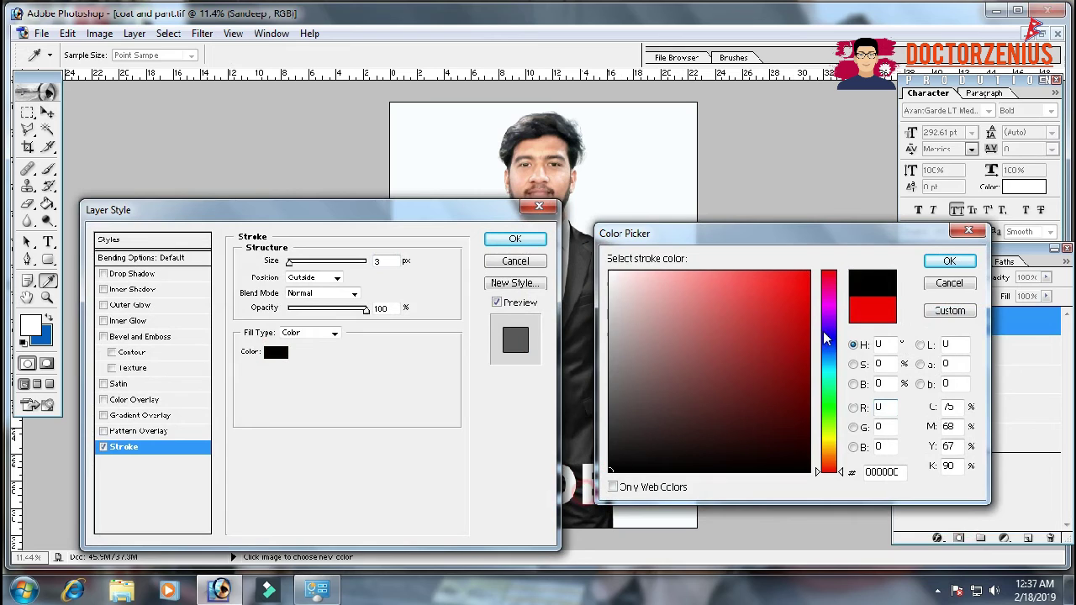
pyautogui.click(949, 262)
pyautogui.click(534, 239)
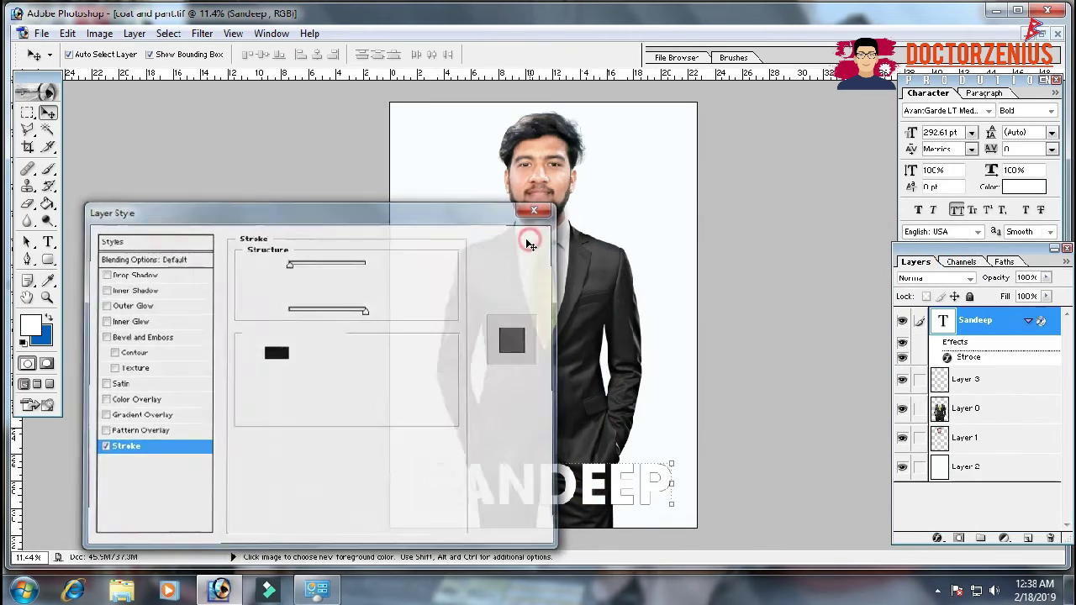
# - Thicken the stroke to 38 px and nudge the text slightly lower
pyautogui.click(937, 538)
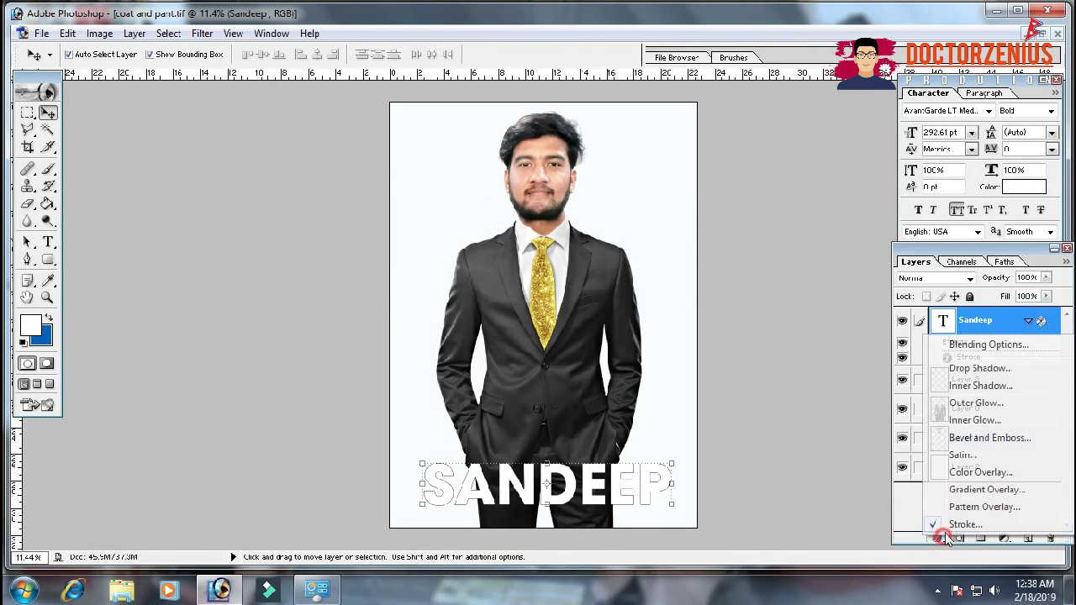
pyautogui.click(966, 525)
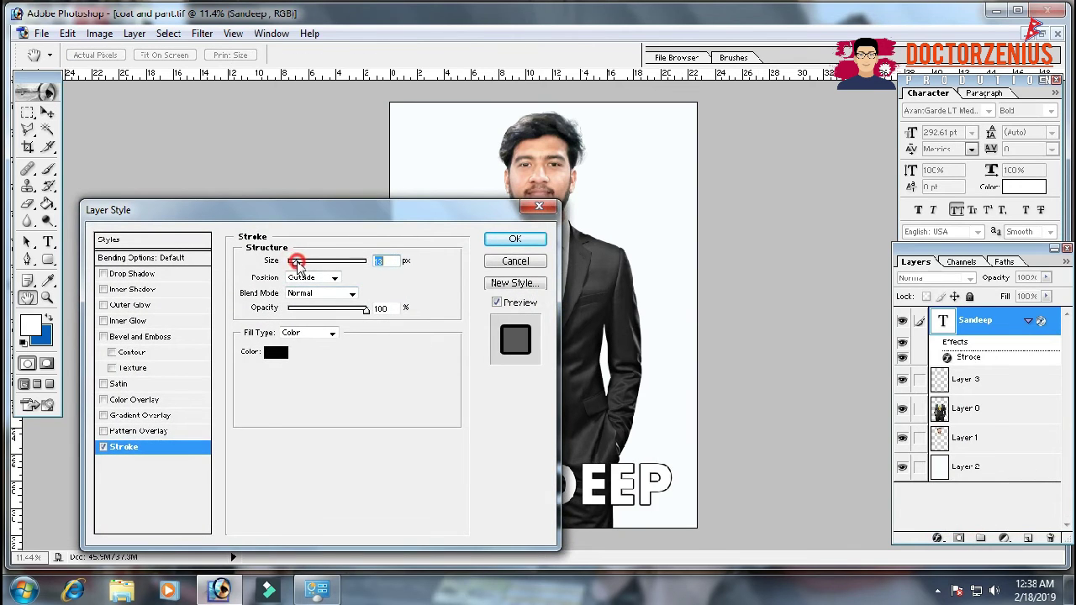
pyautogui.moveTo(296, 262); pyautogui.dragTo(304, 262)
pyautogui.click(514, 239)
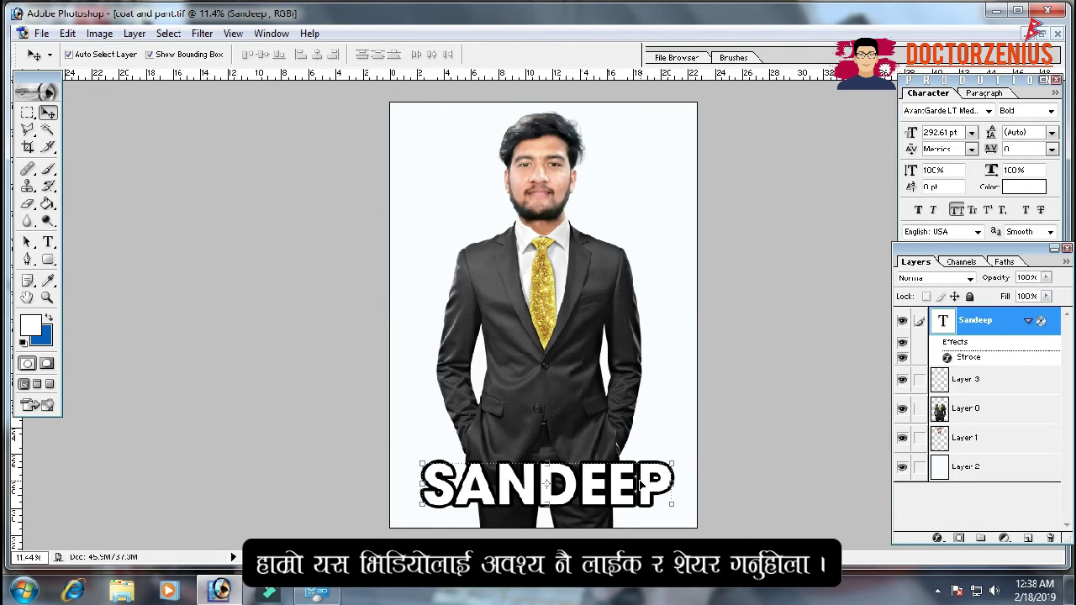
pyautogui.moveTo(639, 486)
pyautogui.mouseDown()
pyautogui.moveTo(637, 357)
pyautogui.moveTo(639, 487)
pyautogui.mouseUp()
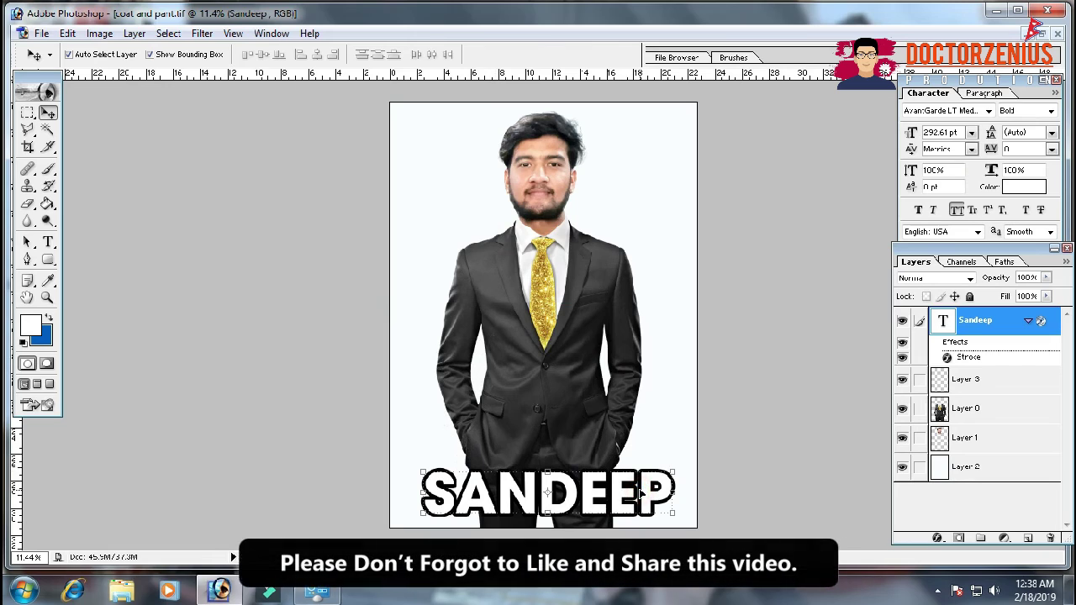
pyautogui.click(540, 426)
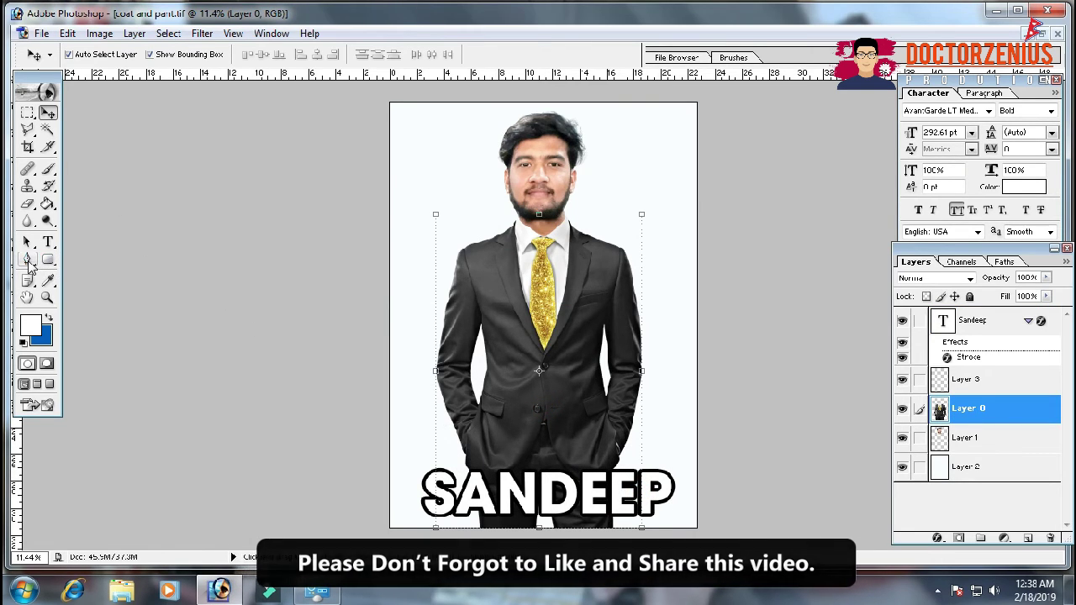
# - Select the SANDEEP text and sample a light grey, then the dark suit colour, with the Eyedropper
pyautogui.click(29, 261)
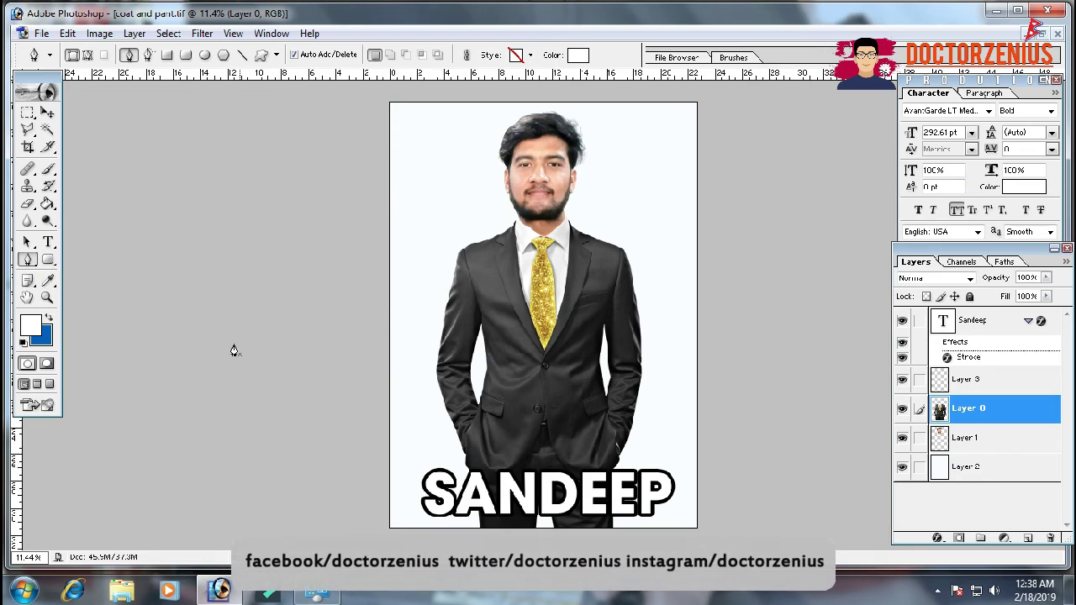
pyautogui.click(48, 280)
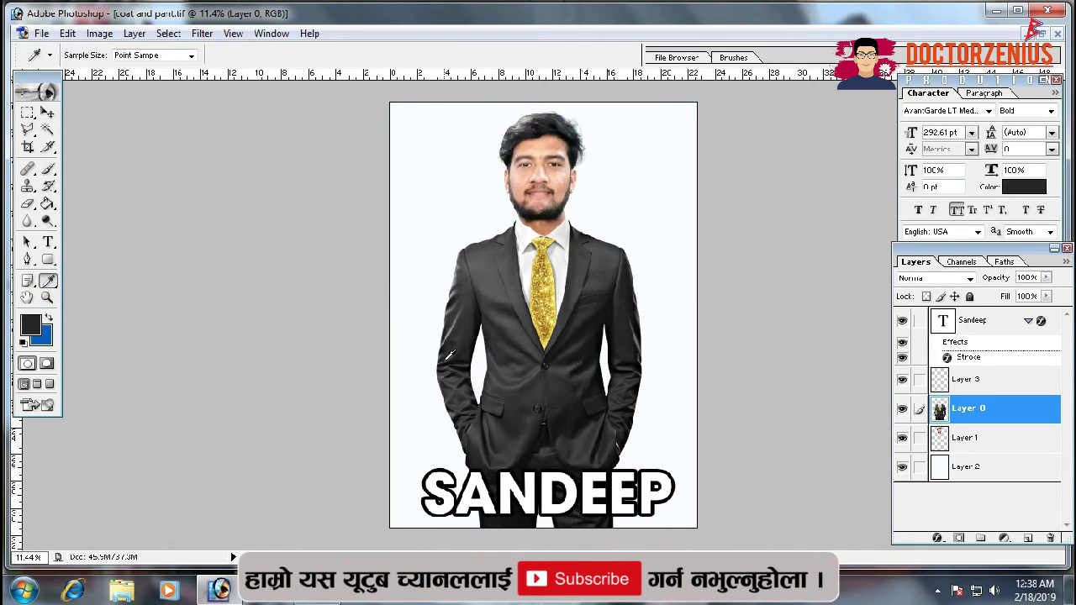
pyautogui.click(111, 249)
pyautogui.click(48, 242)
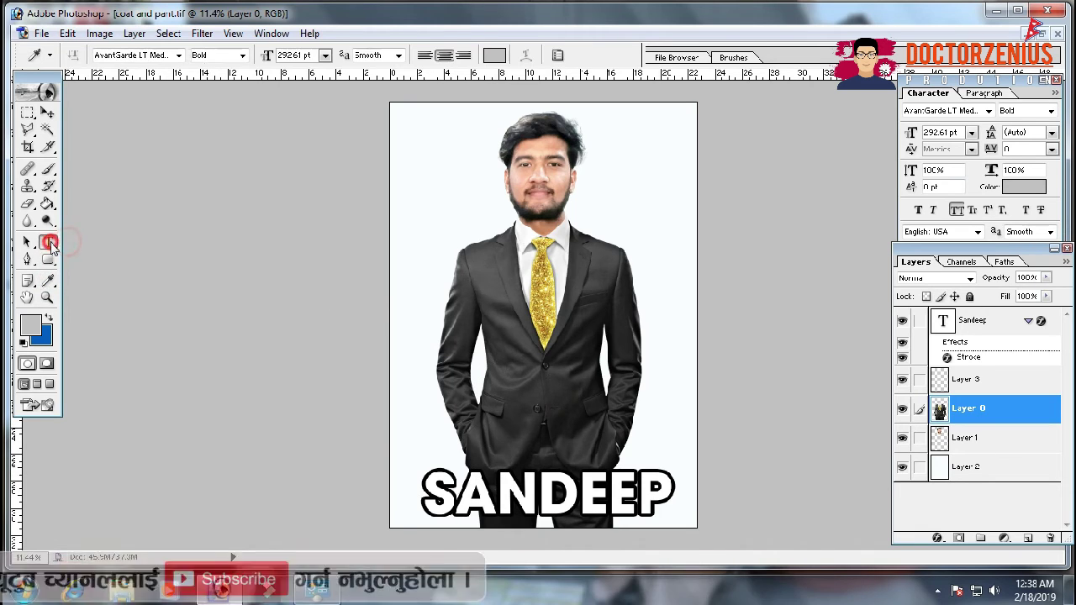
pyautogui.click(541, 477)
pyautogui.doubleClick(530, 492)
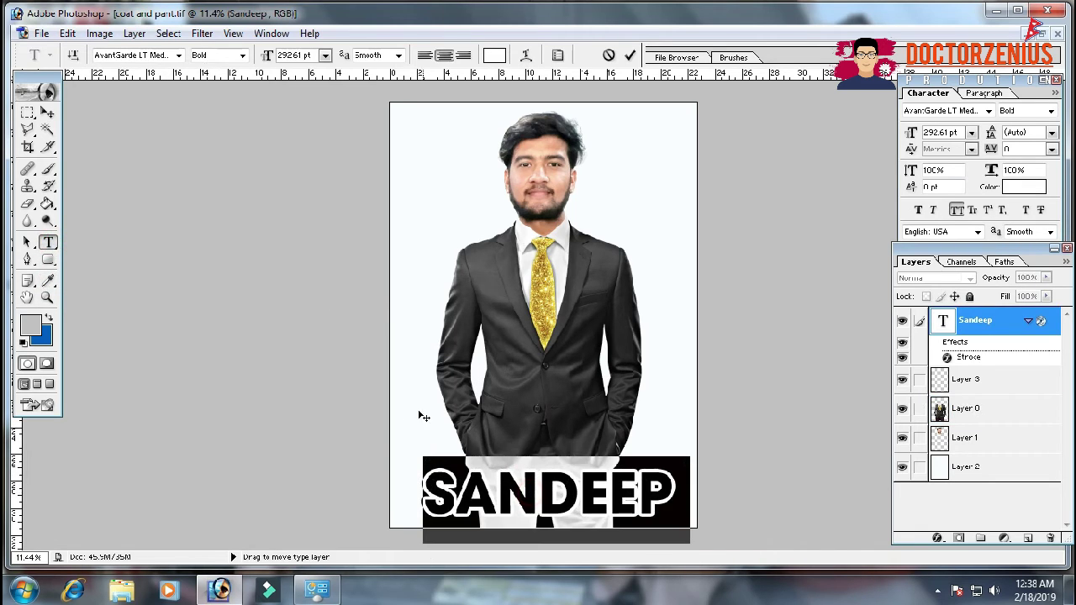
pyautogui.click(48, 280)
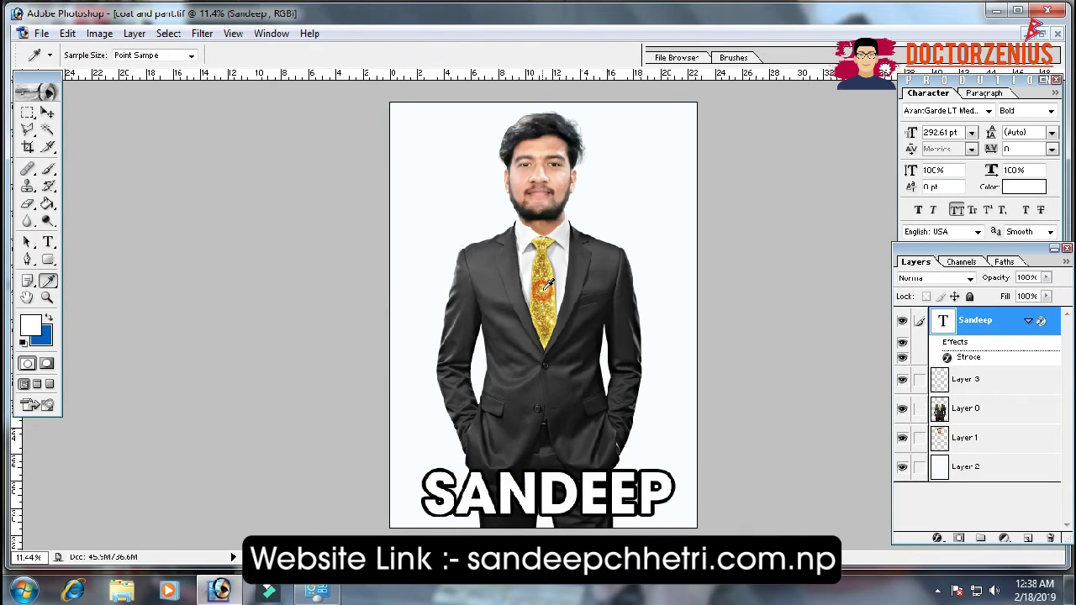
pyautogui.click(579, 337)
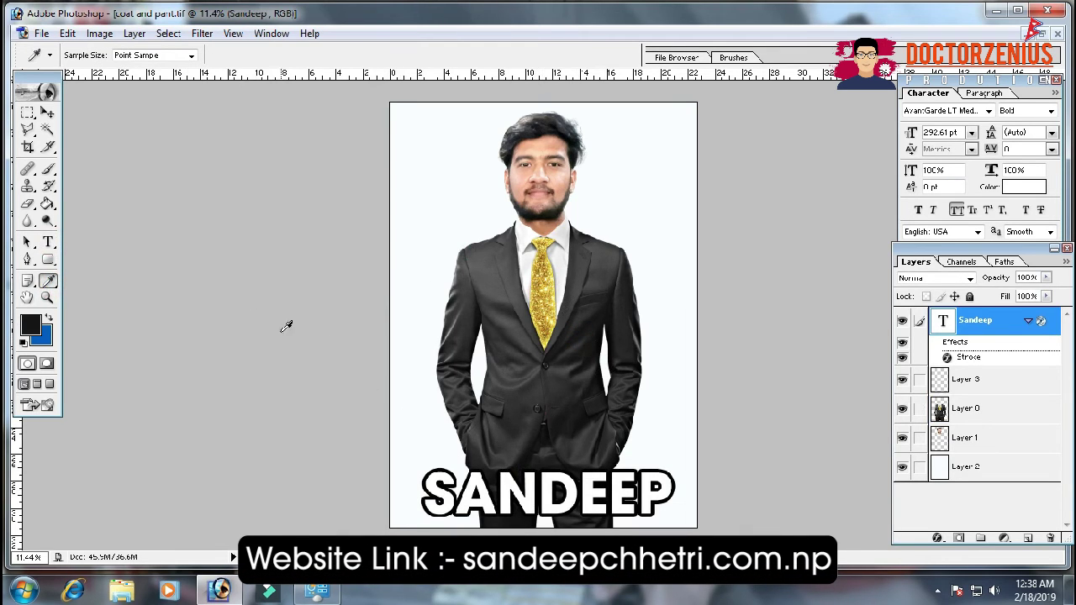
# - Recolour the whole SANDEEP text to bright pink FE0C5A
pyautogui.click(48, 242)
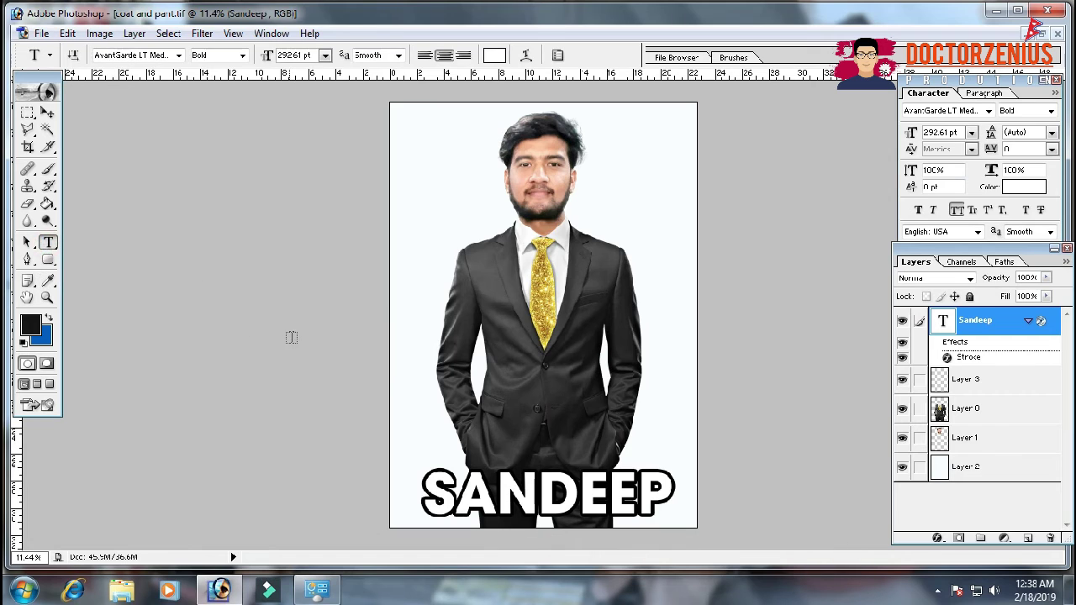
pyautogui.doubleClick(475, 492)
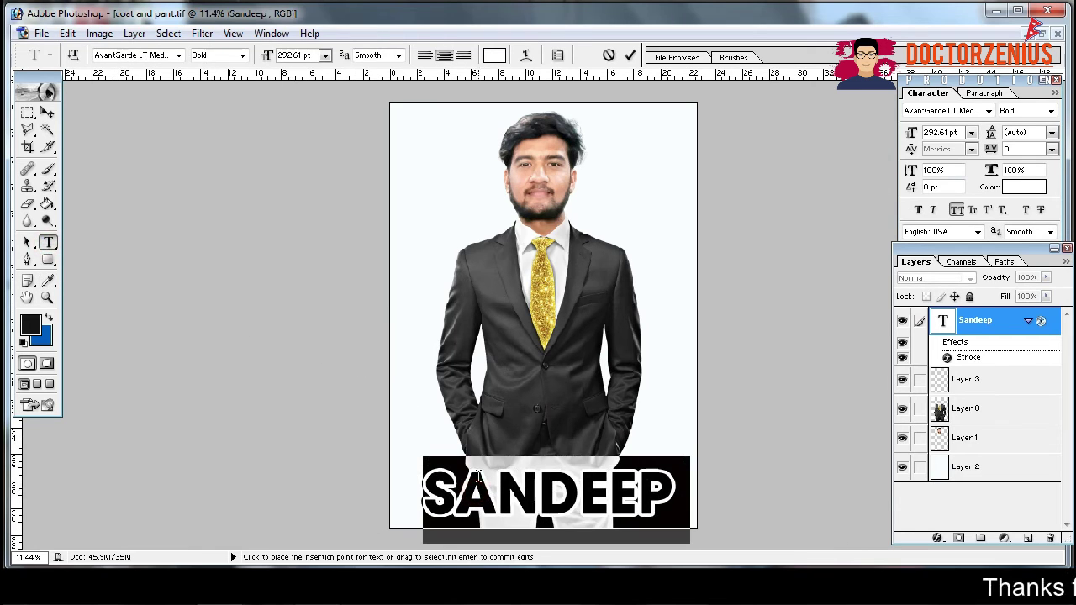
pyautogui.click(494, 55)
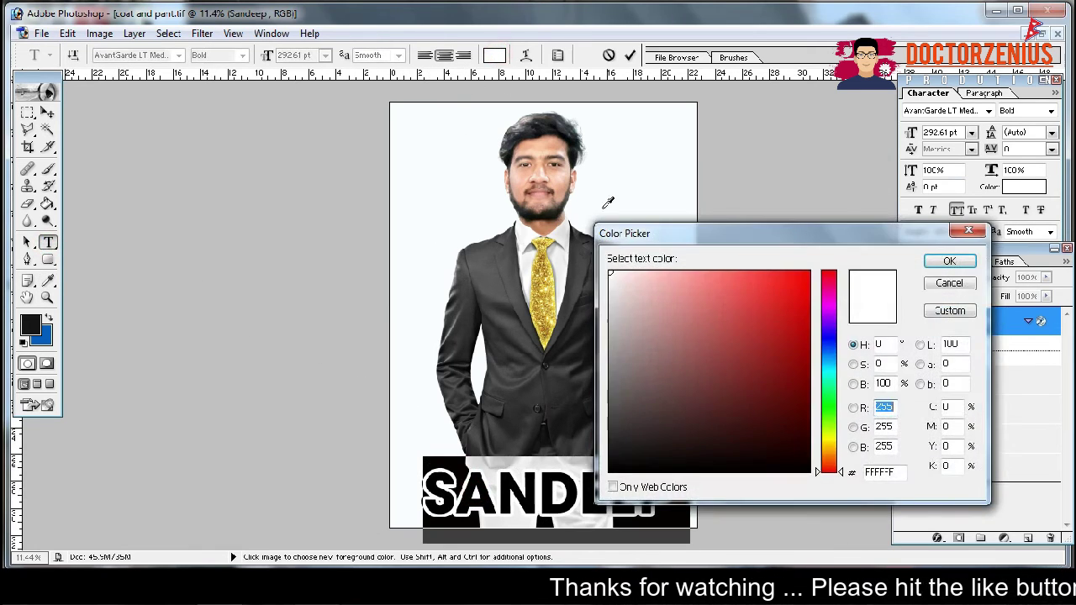
pyautogui.click(828, 282)
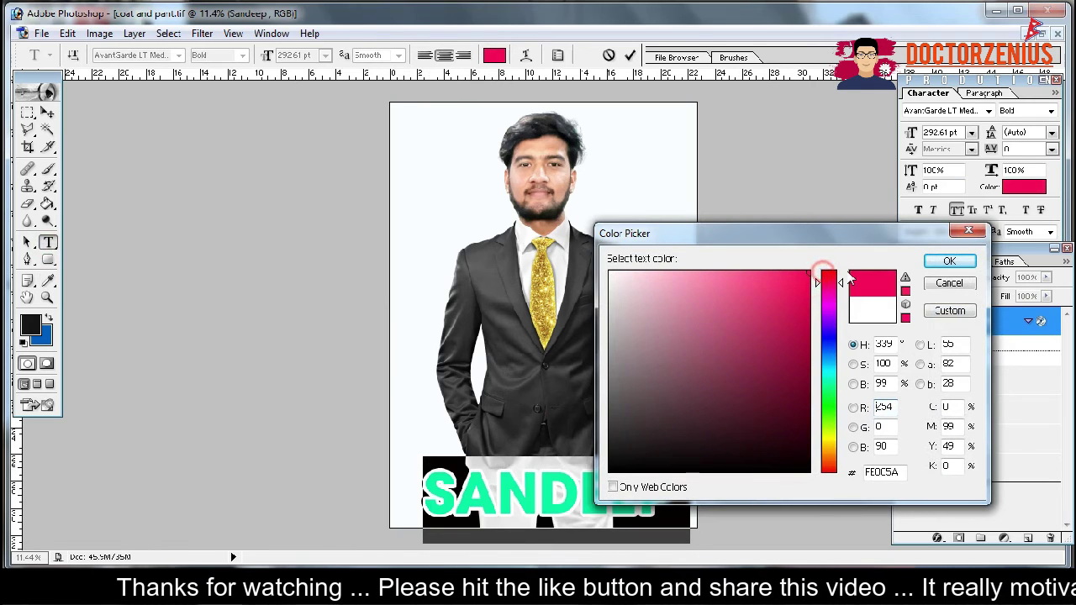
pyautogui.click(943, 268)
pyautogui.click(47, 111)
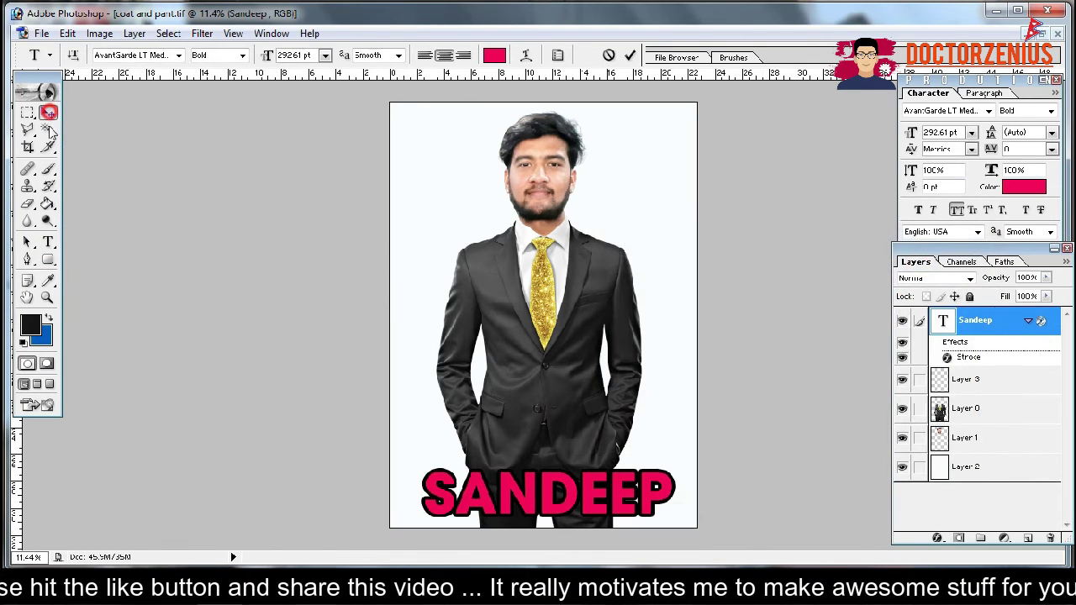
# - Sample the skin tone from the man's face as the foreground colour
pyautogui.click(47, 279)
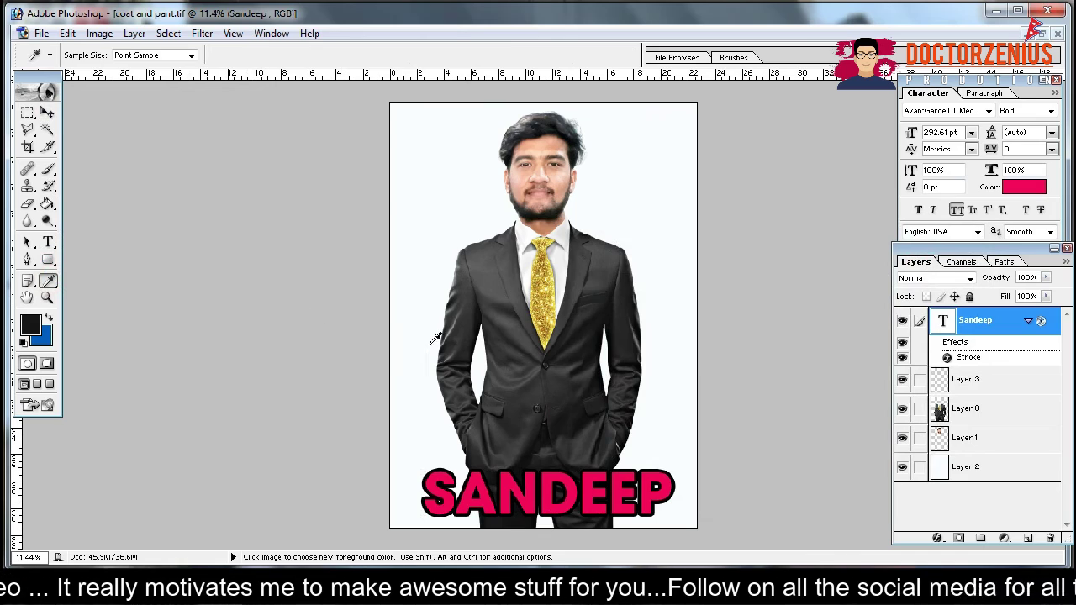
pyautogui.click(555, 184)
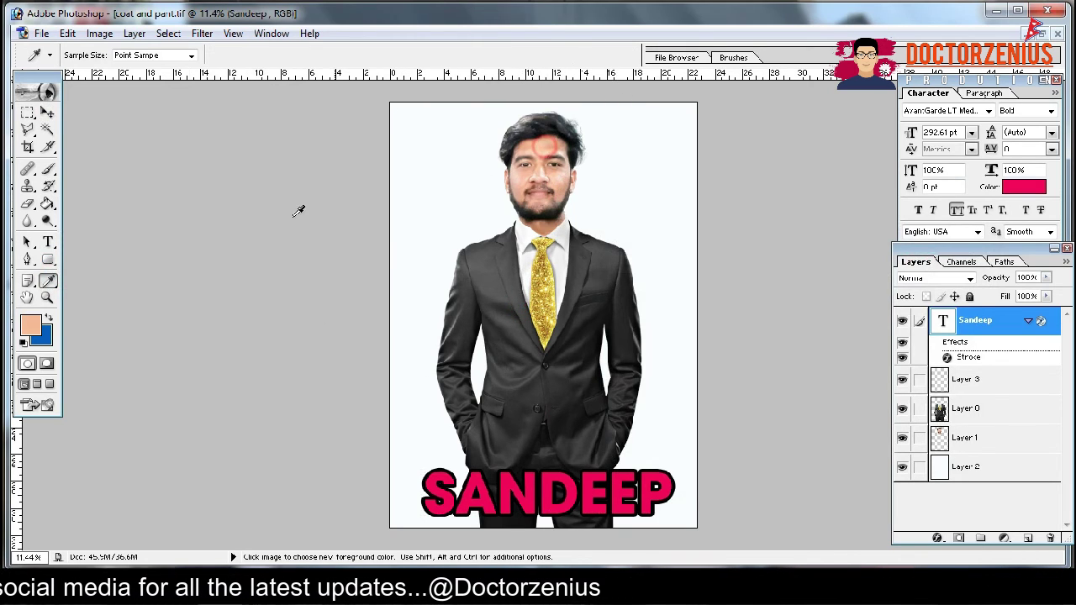
pyautogui.click(32, 324)
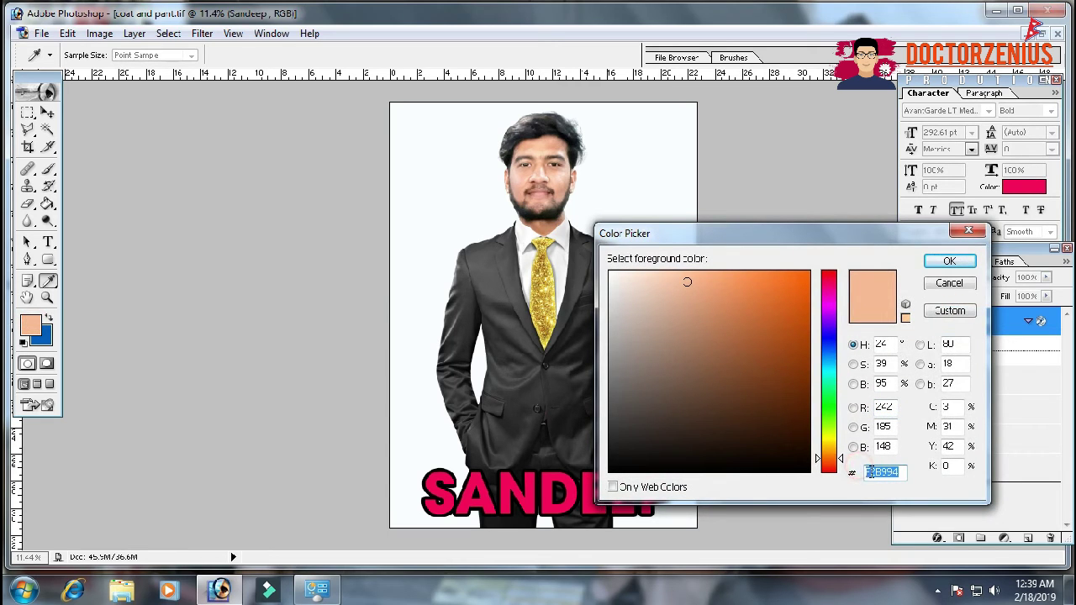
pyautogui.click(966, 262)
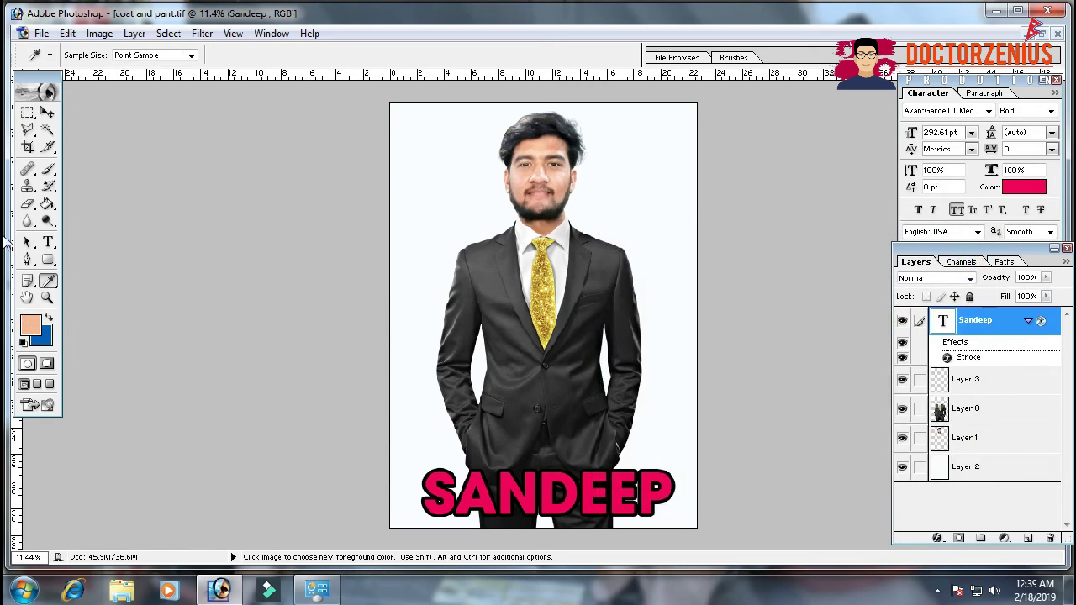
# - Try recolouring the SANDEEP text but cancel, leaving it pink
pyautogui.click(48, 244)
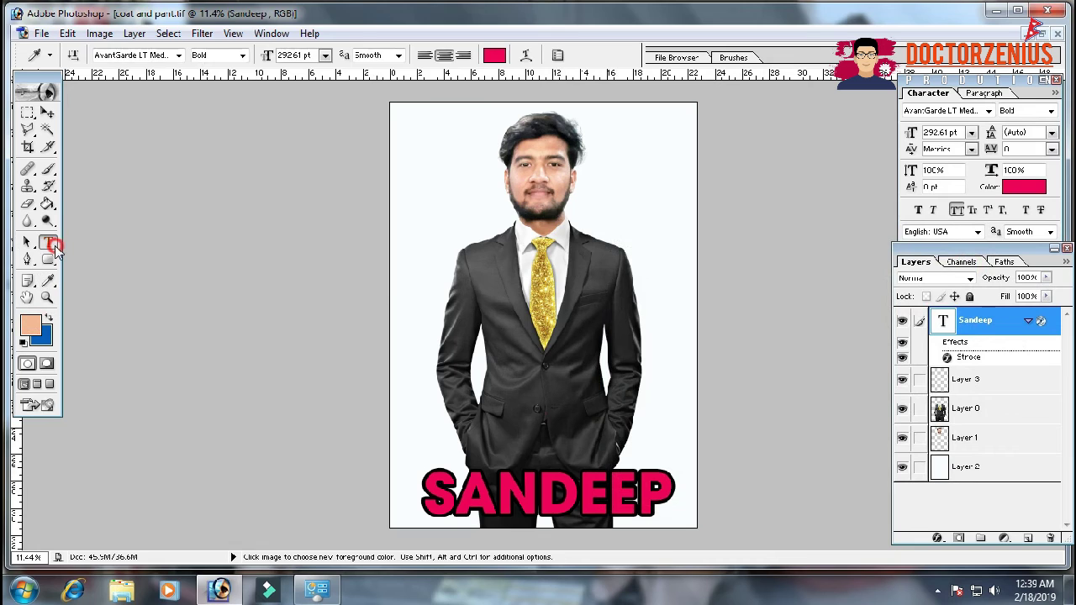
pyautogui.doubleClick(522, 486)
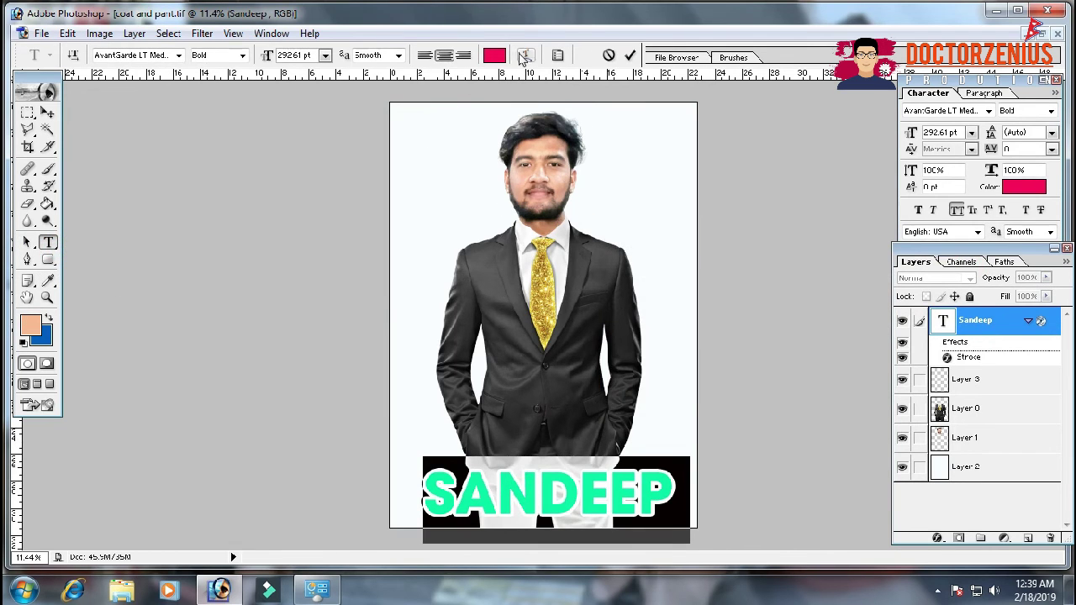
pyautogui.click(494, 55)
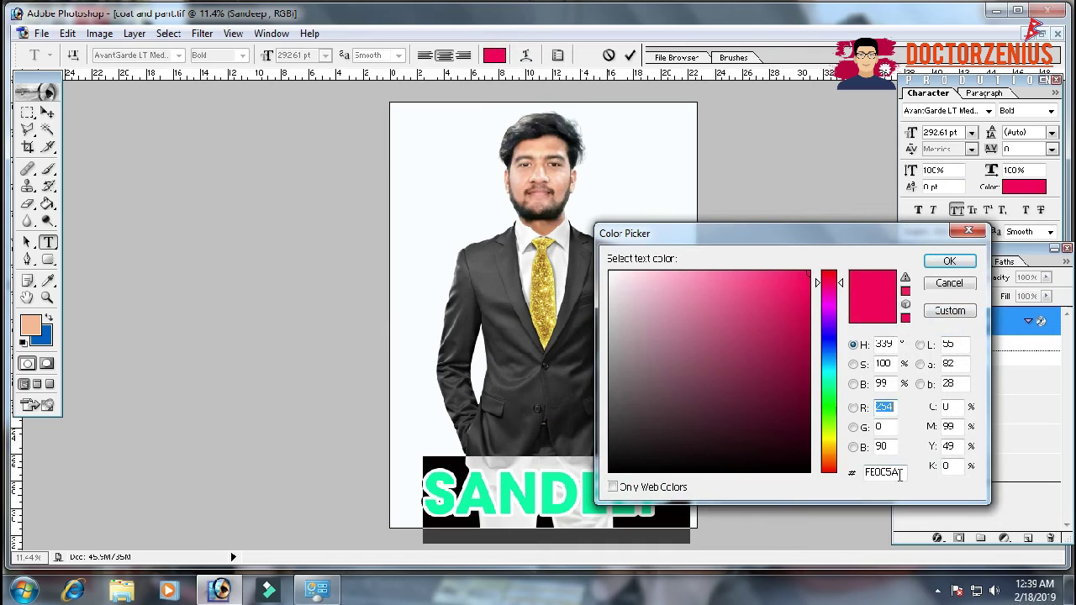
pyautogui.press('BackSpace')
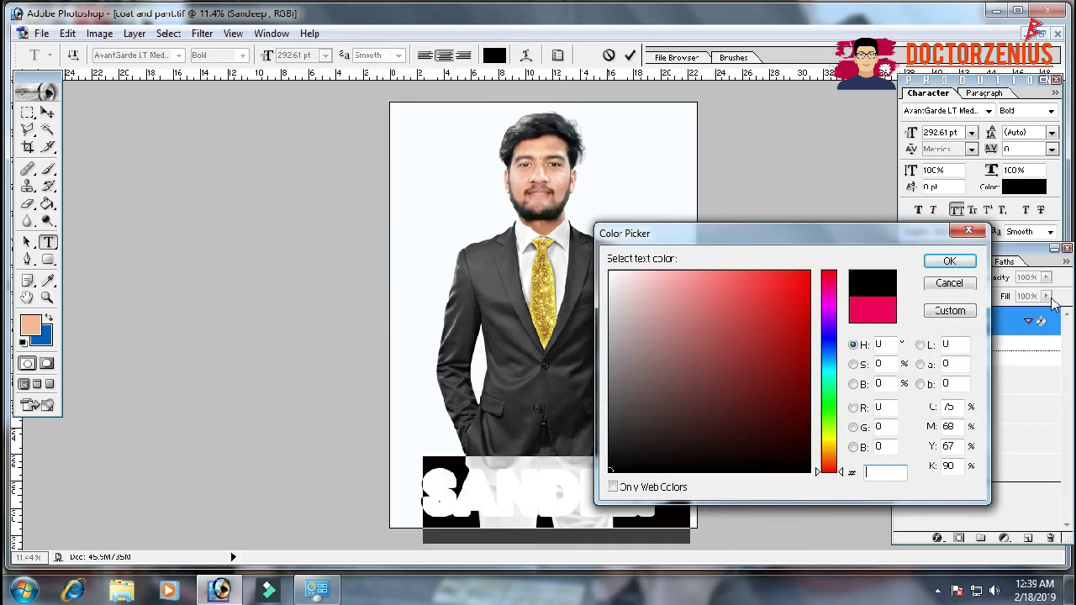
pyautogui.click(945, 261)
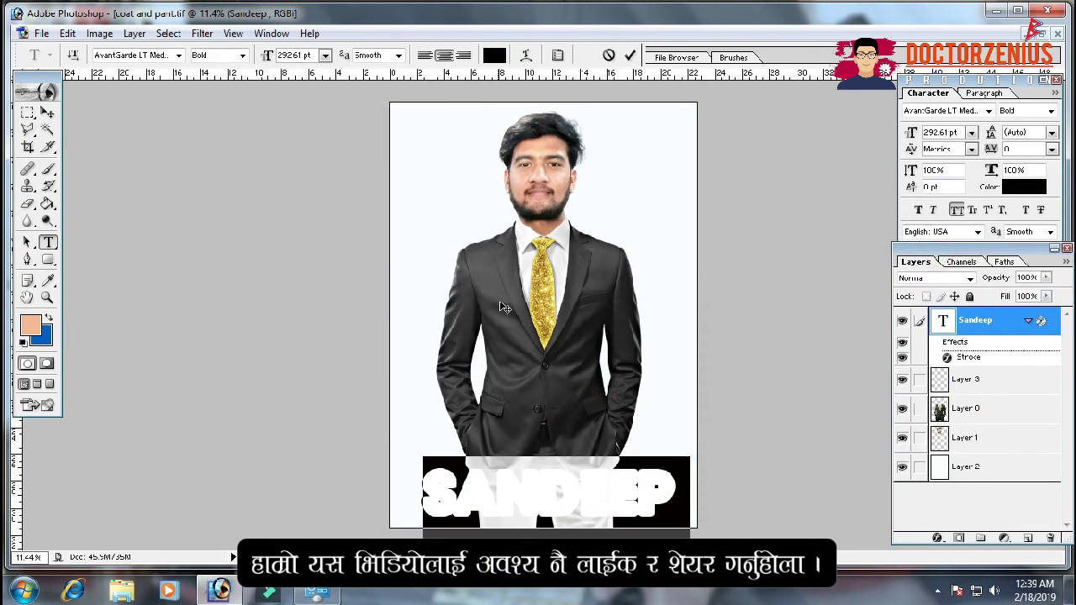
pyautogui.click(47, 111)
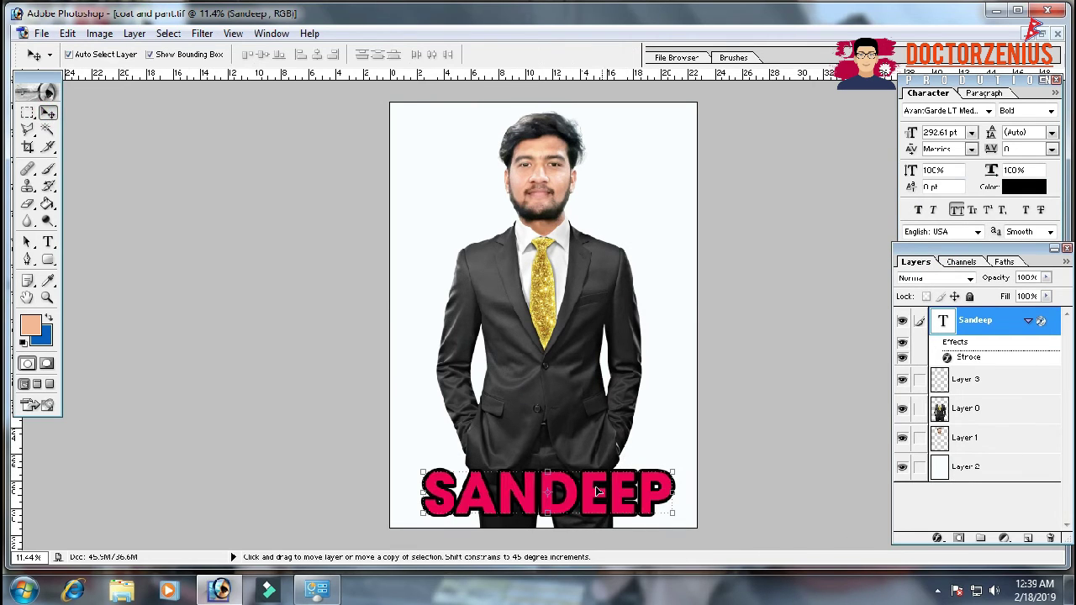
# - Check the skin-tone foreground colour values in the Color Picker
pyautogui.click(46, 243)
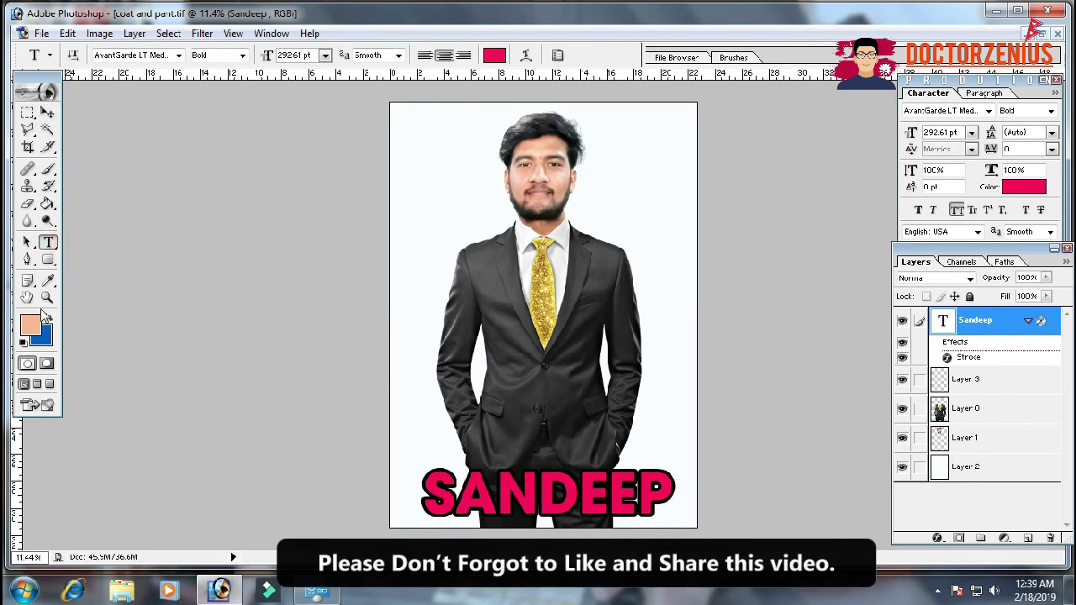
pyautogui.click(30, 325)
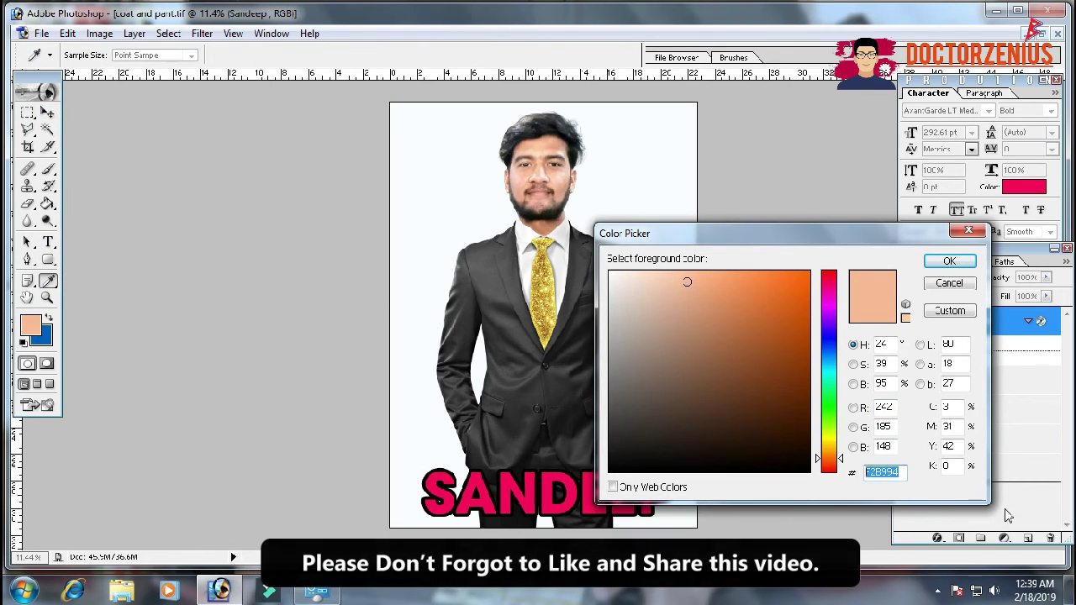
pyautogui.click(947, 262)
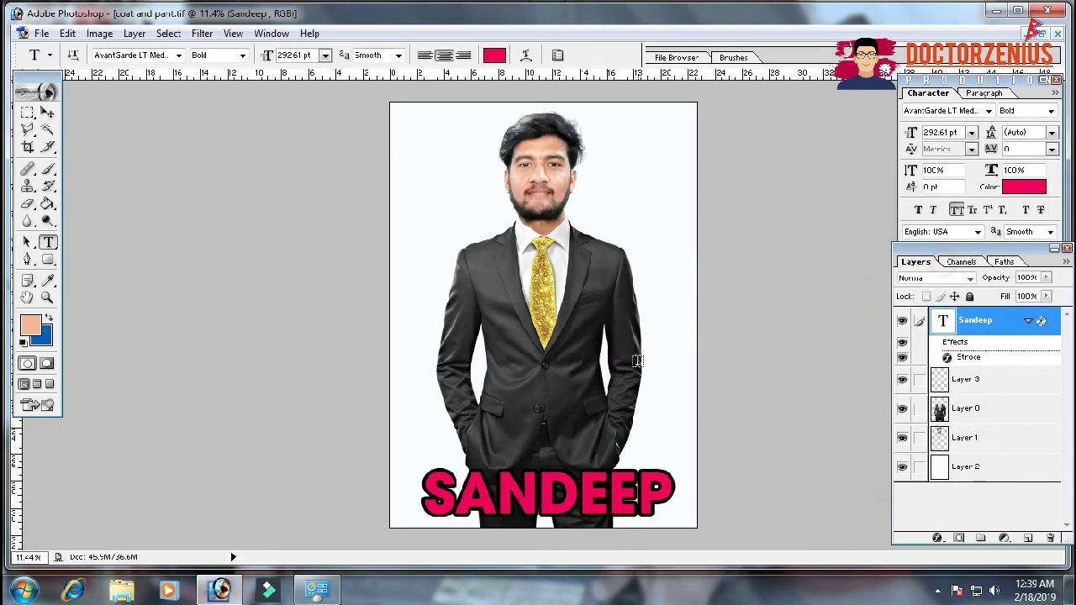
# - Set the SANDEEP text colour to peach F2B994
pyautogui.doubleClick(525, 487)
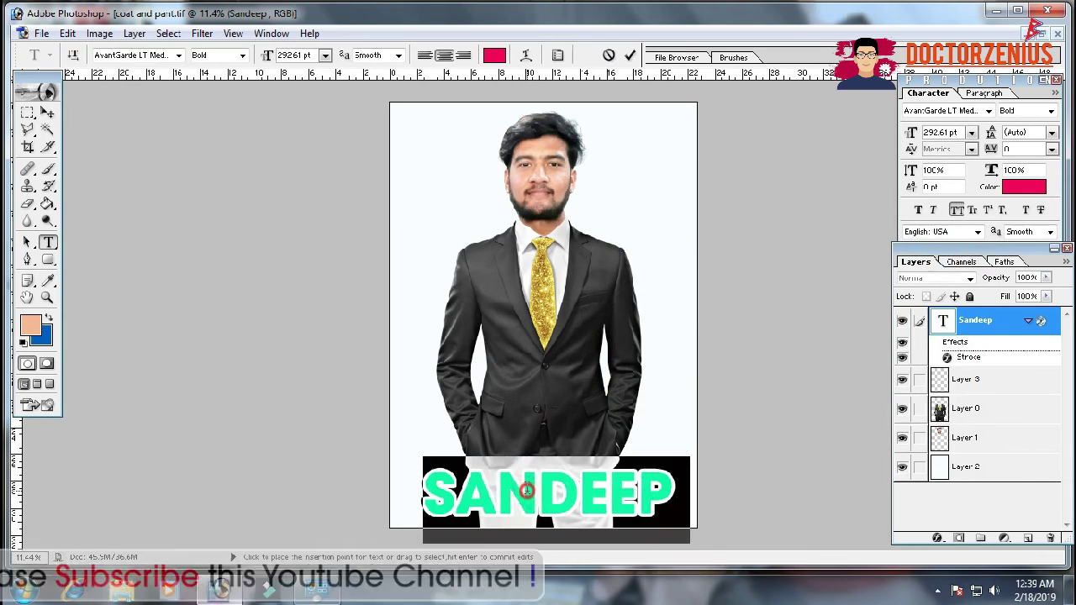
pyautogui.click(488, 55)
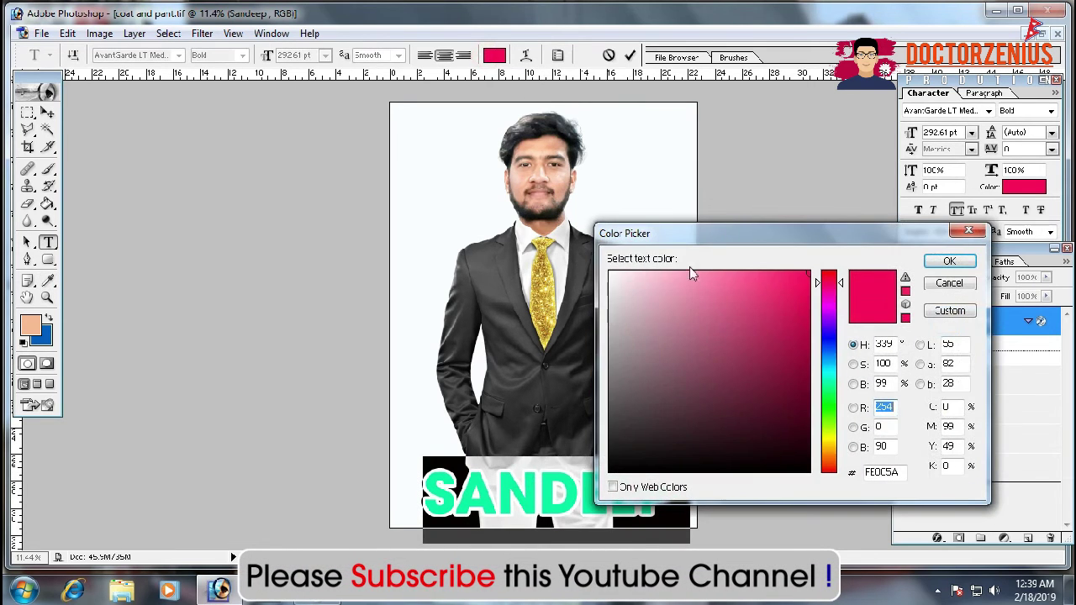
pyautogui.write('253')
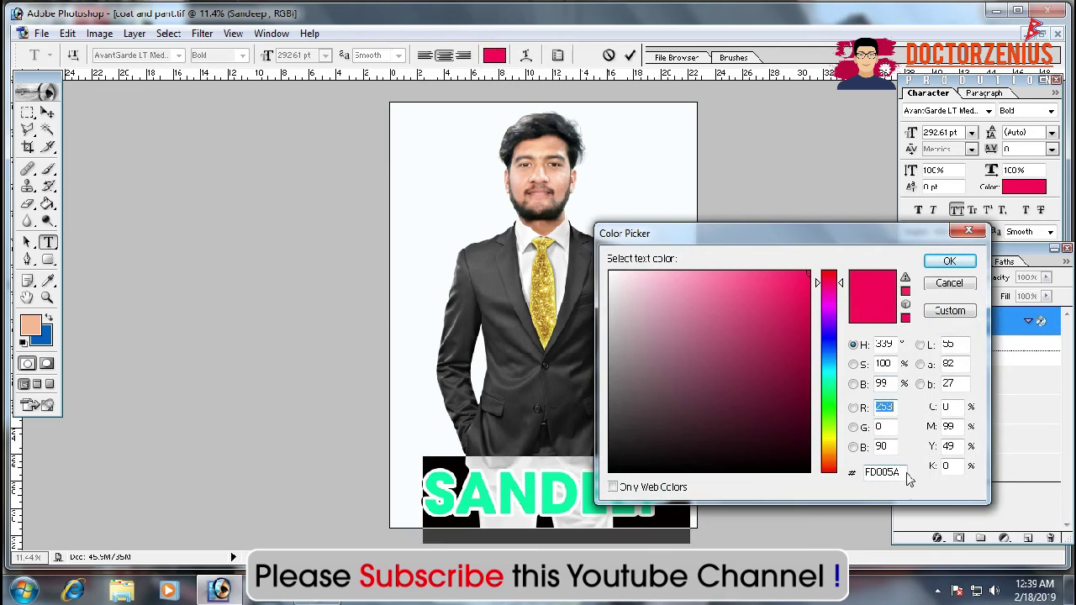
pyautogui.click(898, 472)
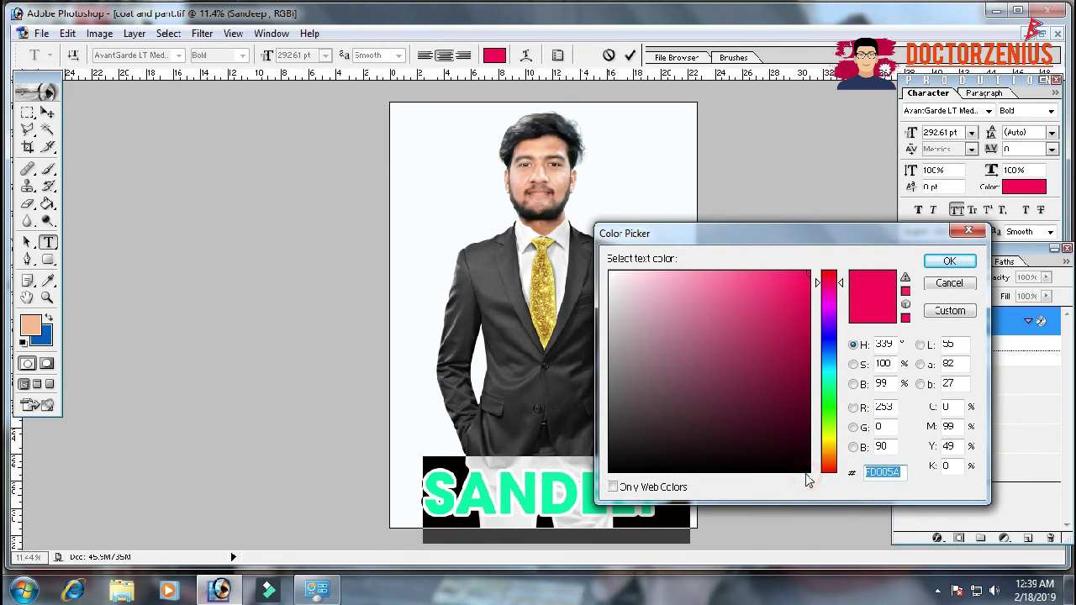
pyautogui.press('BackSpace')
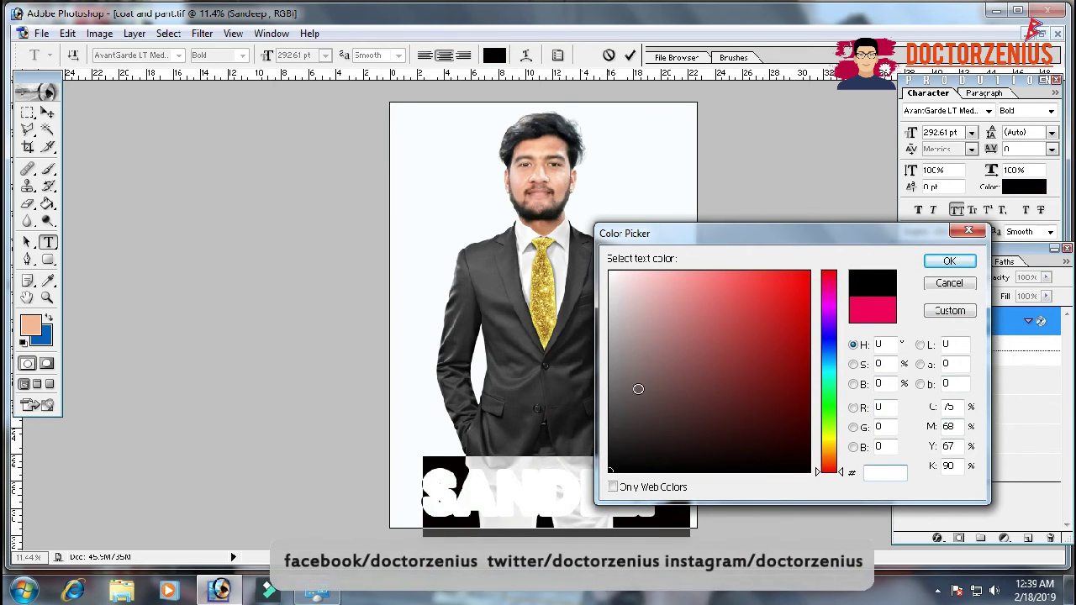
pyautogui.moveTo(637, 300); pyautogui.dragTo(648, 291)
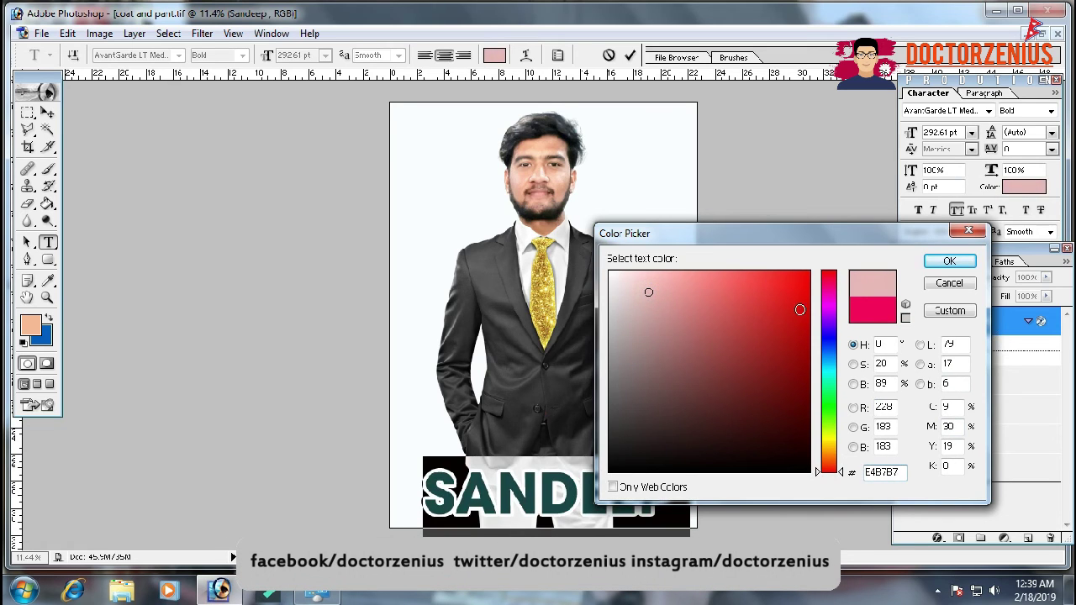
pyautogui.write('F2B994')
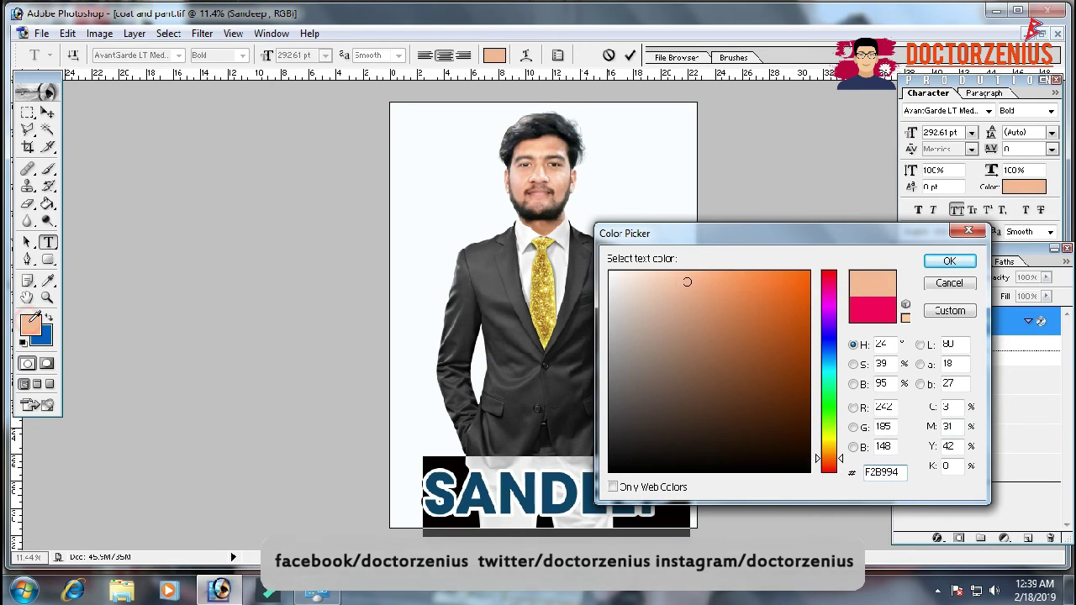
pyautogui.click(949, 263)
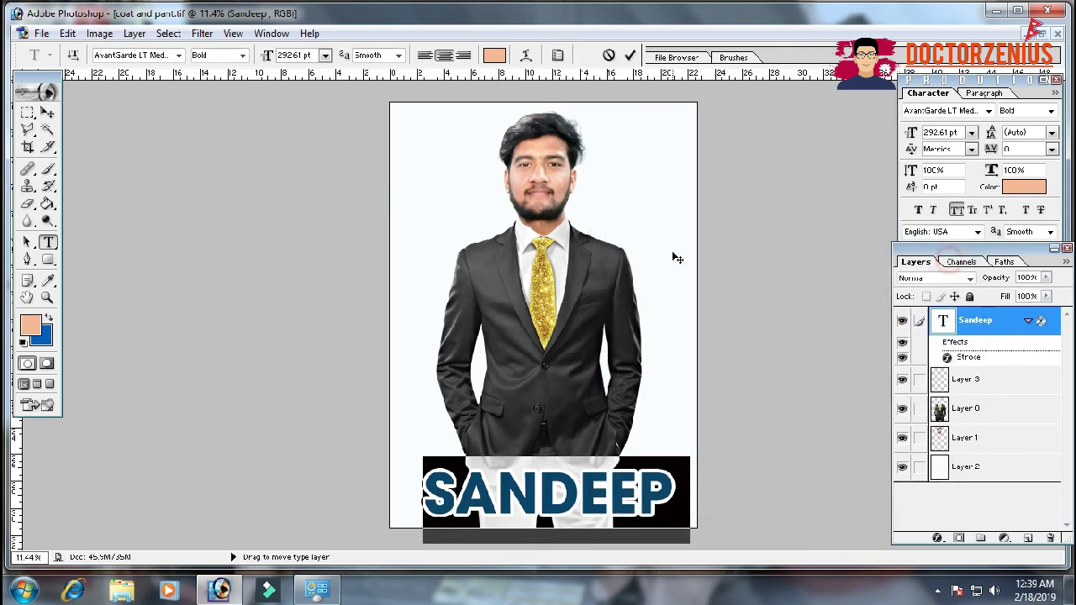
pyautogui.click(47, 112)
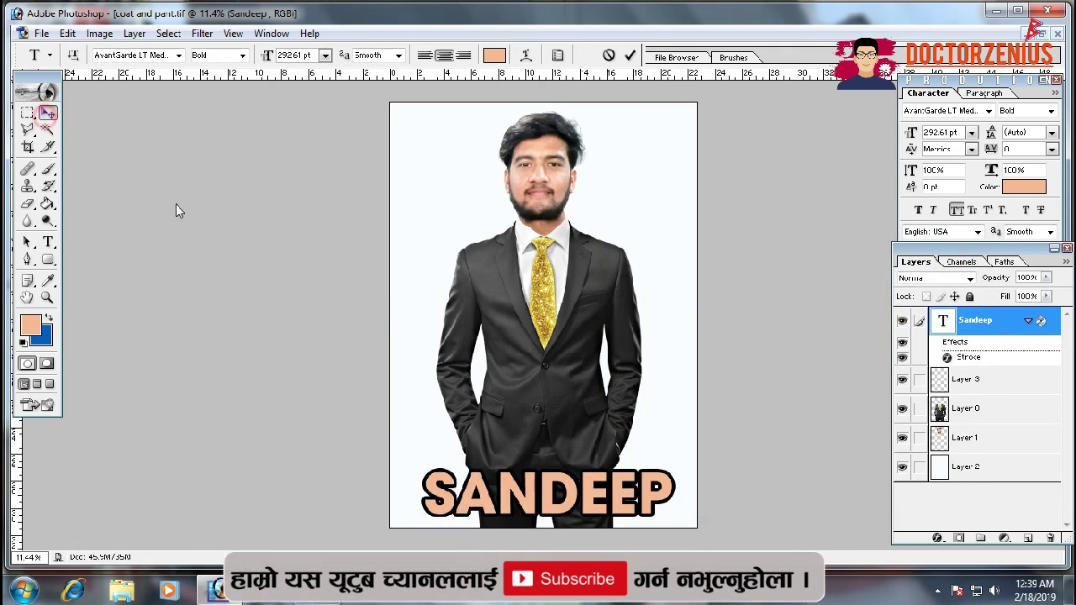
# - Drag the peach SANDEEP text slightly upward onto the lower suit
pyautogui.moveTo(611, 480)
pyautogui.mouseDown()
pyautogui.moveTo(617, 431)
pyautogui.moveTo(590, 464)
pyautogui.moveTo(590, 487)
pyautogui.mouseUp()
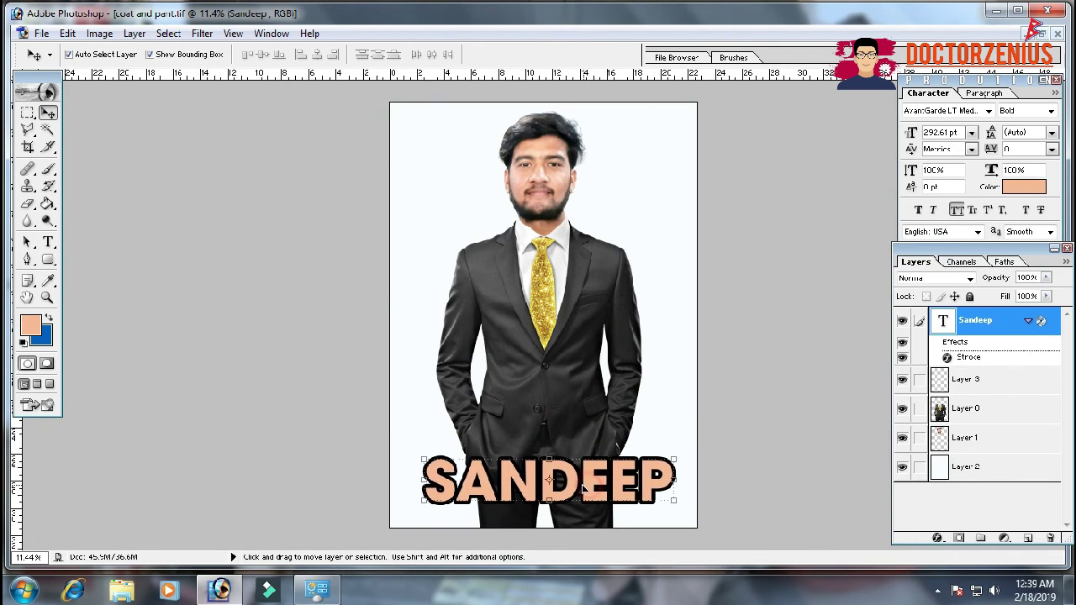